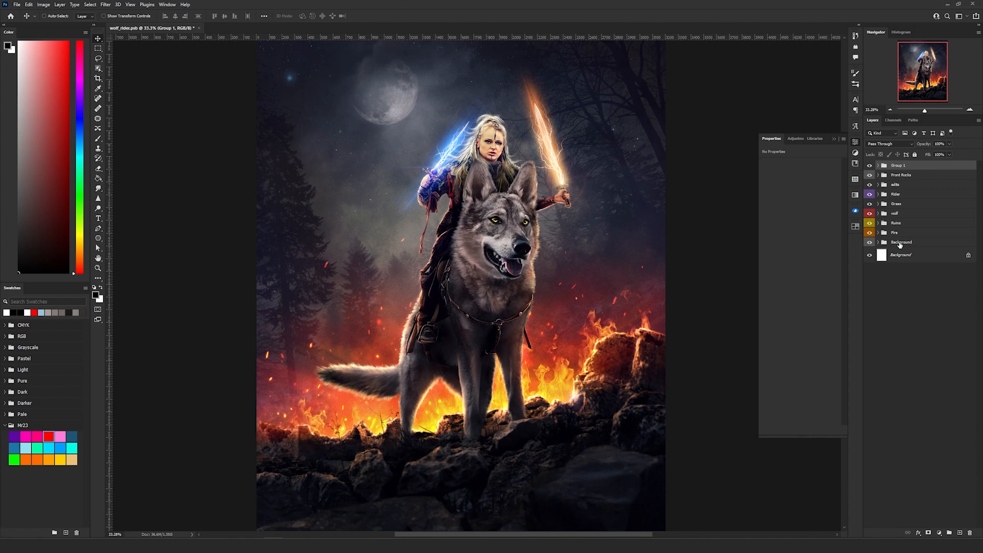
Compare the wolf photo in Layer 4.psb with and without its layer mask
{"action": "left_click", "coordinate": [898, 243]}
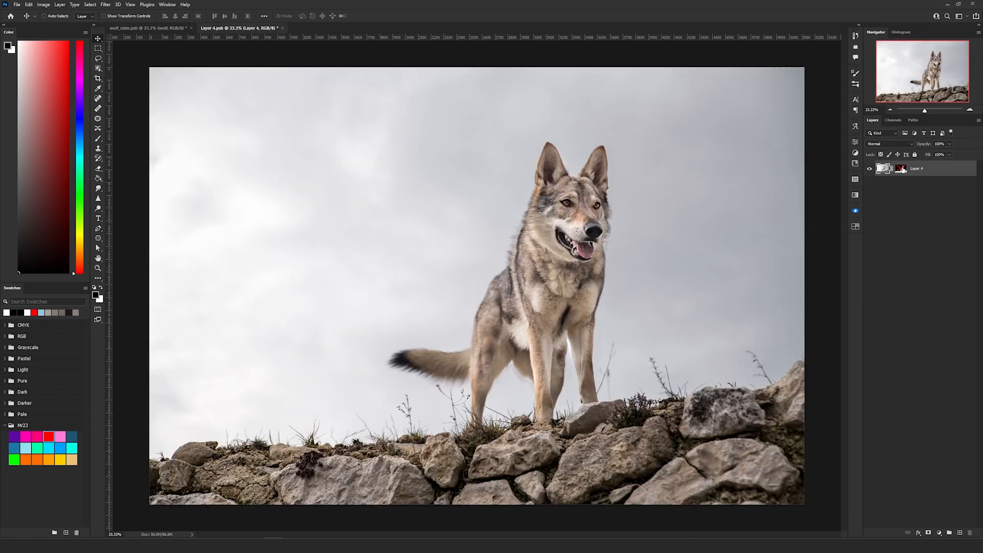
{"action": "left_click", "coordinate": [902, 169], "text": "shift"}
{"action": "left_click", "coordinate": [901, 171], "text": "shift"}
{"action": "left_click", "coordinate": [901, 171], "text": "shift"}
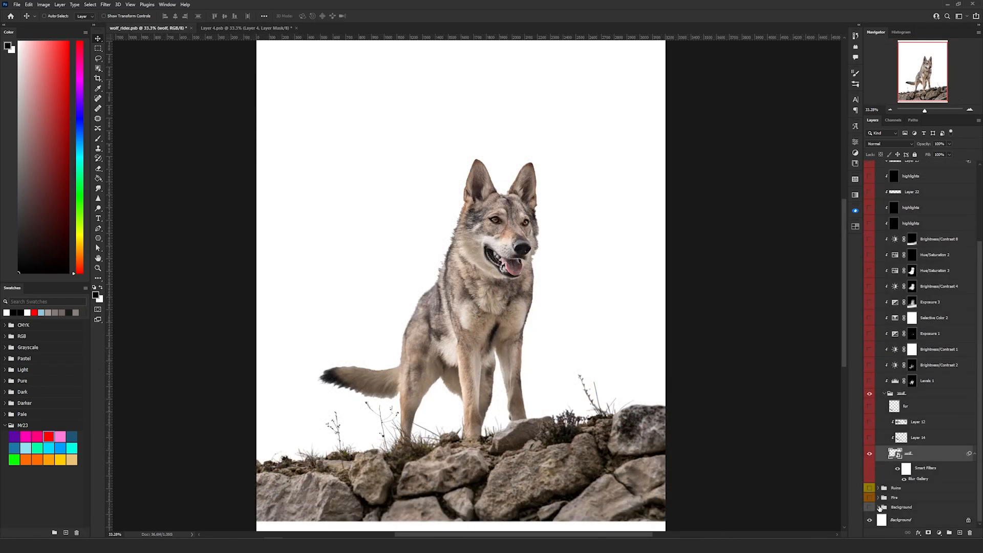
Expand the Background group in wolf_rider.psb, make it visible and select its AdobeStock forest layer
{"action": "left_click", "coordinate": [879, 507]}
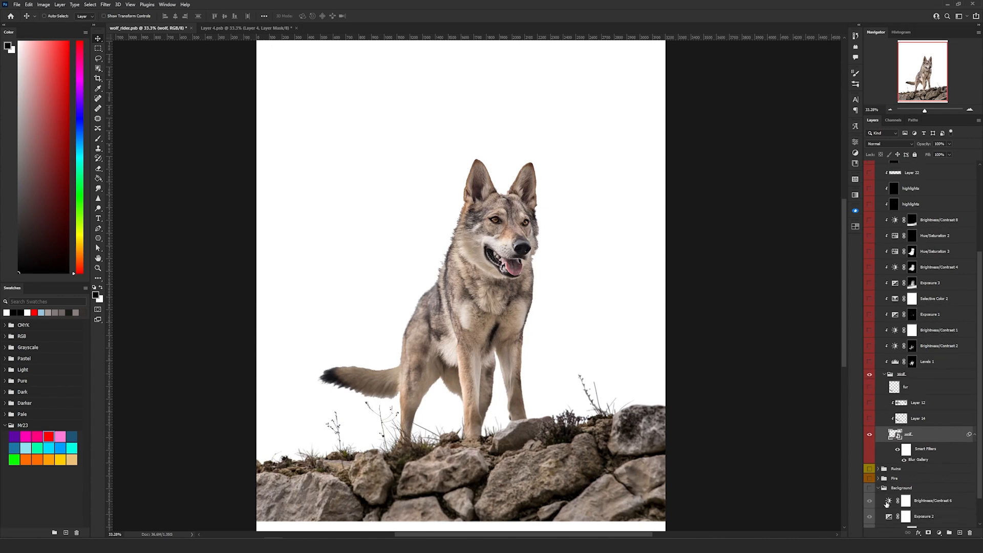
{"action": "left_click", "coordinate": [869, 504]}
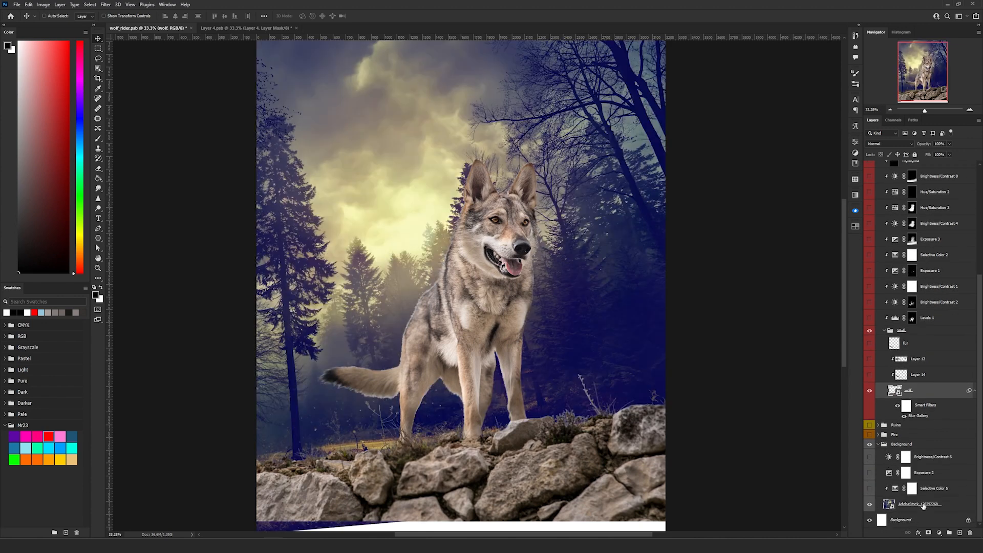
{"action": "left_click", "coordinate": [921, 504]}
{"action": "mouse_move", "coordinate": [620, 265]}
{"action": "left_mouse_down"}
{"action": "mouse_move", "coordinate": [580, 255]}
{"action": "mouse_move", "coordinate": [630, 256]}
{"action": "left_mouse_up"}
{"action": "key", "text": "ctrl+z"}
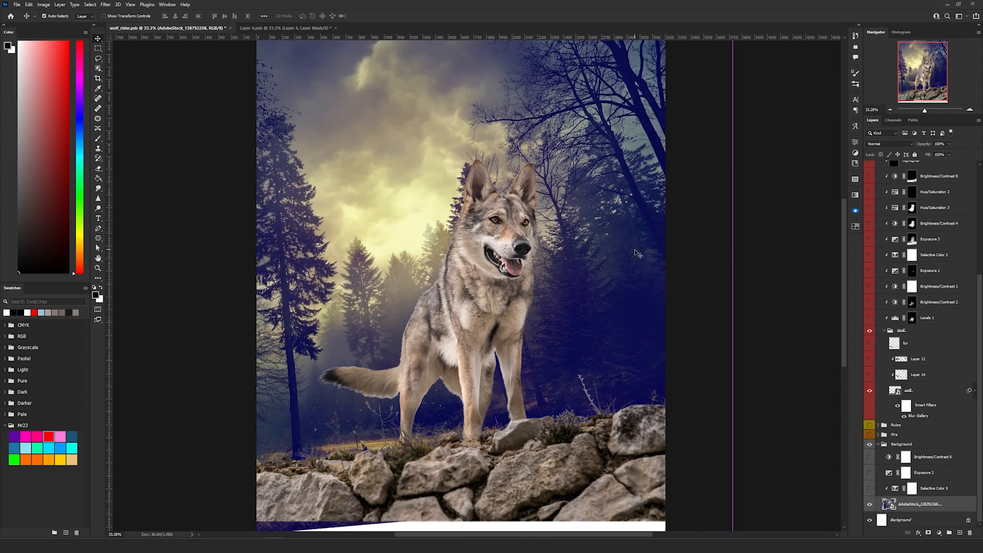
Make the fur, Layer 12 and Layer 14 layers visible above the wolf photo
{"action": "scroll", "coordinate": [577, 333], "scroll_direction": "down", "scroll_amount": 5}
{"action": "scroll", "coordinate": [579, 333], "scroll_direction": "up", "scroll_amount": 5}
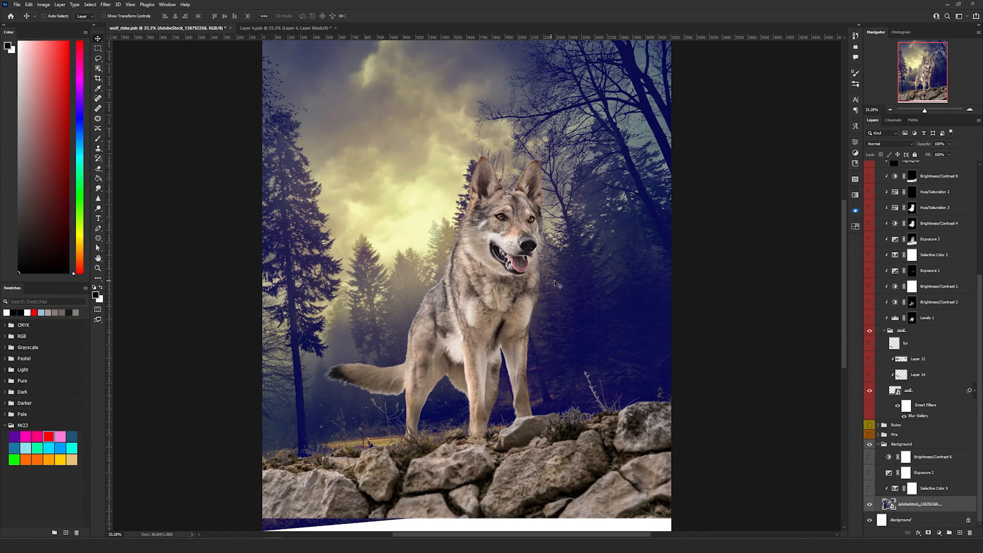
{"action": "scroll", "coordinate": [395, 340], "scroll_direction": "up", "scroll_amount": 4}
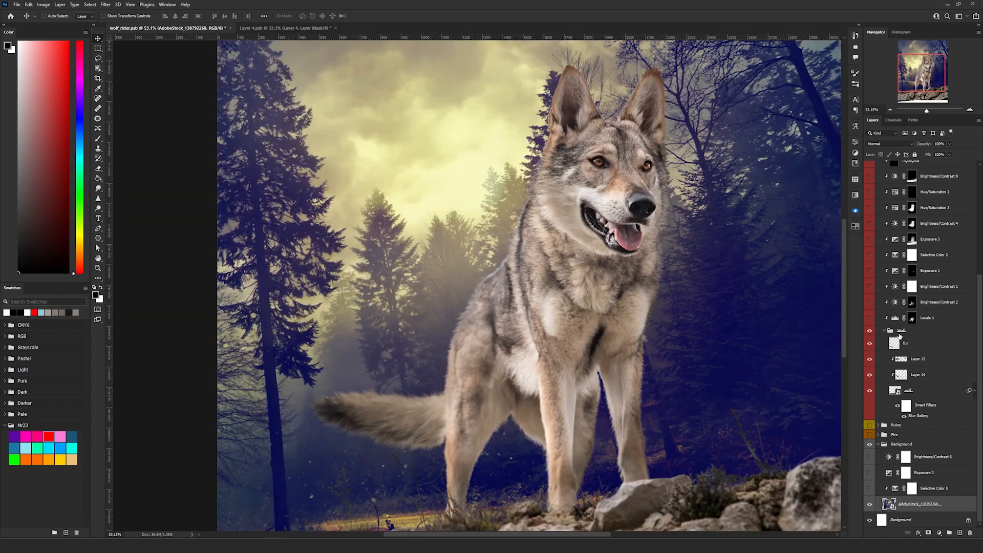
{"action": "left_click", "coordinate": [870, 345]}
{"action": "left_click_drag", "start_coordinate": [680, 285], "coordinate": [622, 321]}
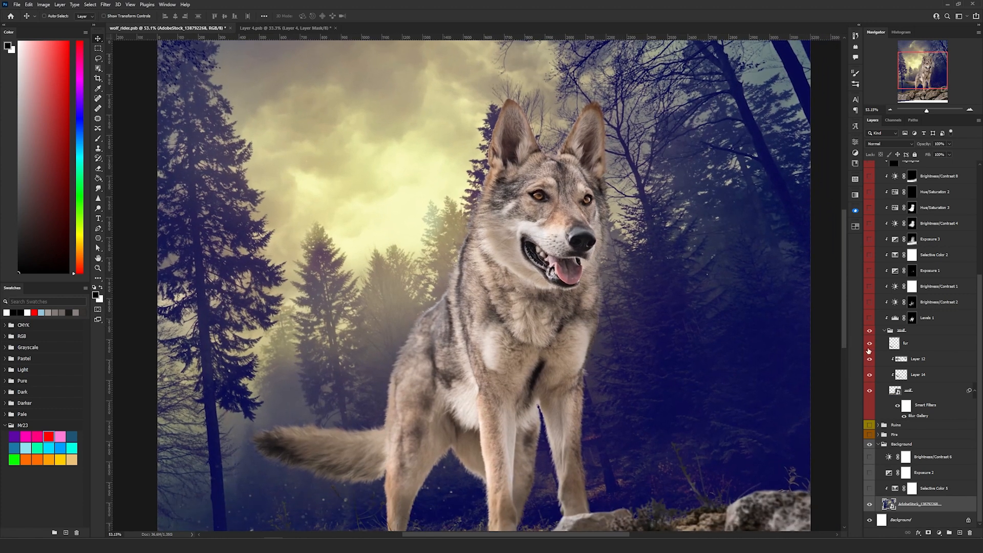
{"action": "left_click_drag", "start_coordinate": [702, 289], "coordinate": [603, 261]}
Turn on the wolf's Levels 1, Brightness/Contrast 2 and Brightness/Contrast 1 adjustment layers
{"action": "left_click", "coordinate": [876, 320]}
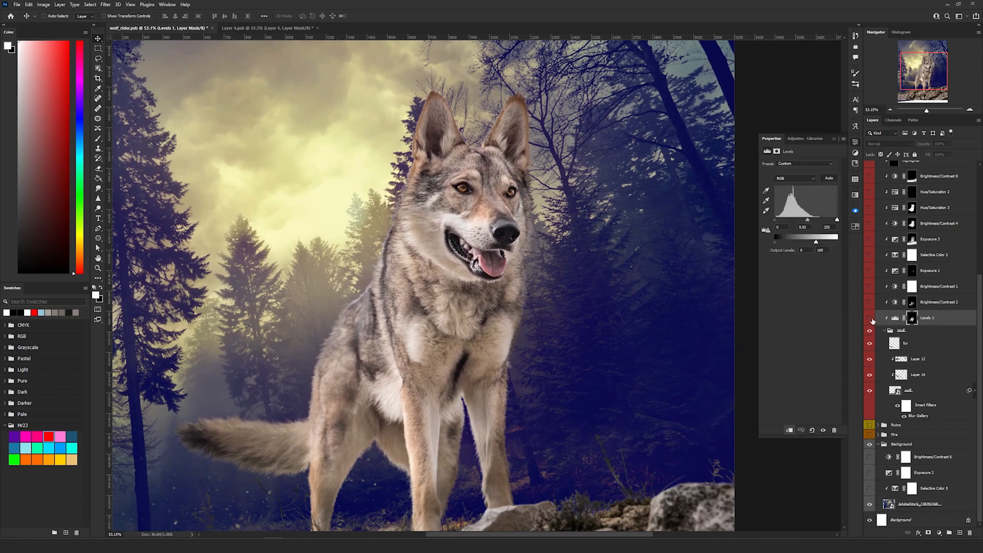
{"action": "left_click", "coordinate": [870, 318]}
{"action": "left_click", "coordinate": [896, 320]}
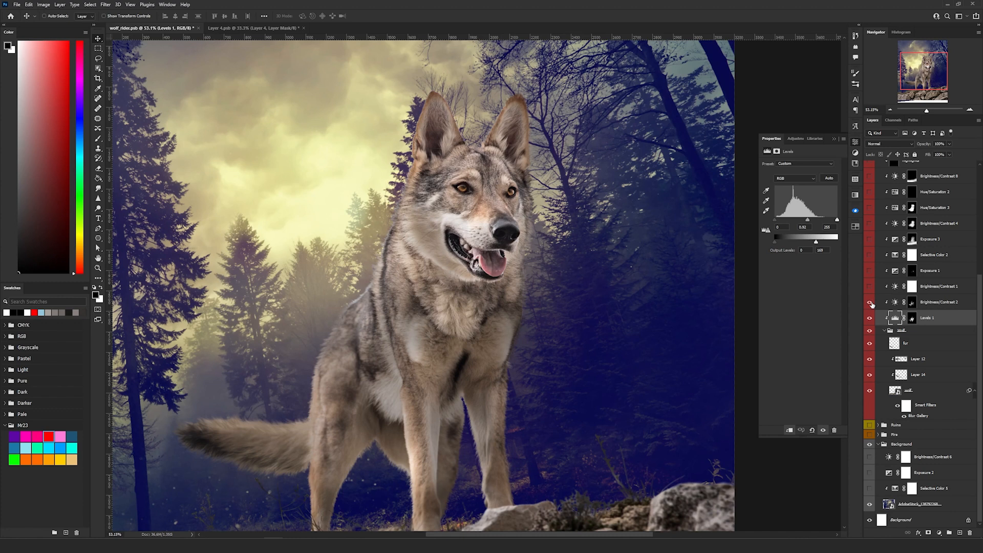
{"action": "left_click", "coordinate": [870, 303]}
{"action": "left_click", "coordinate": [870, 288]}
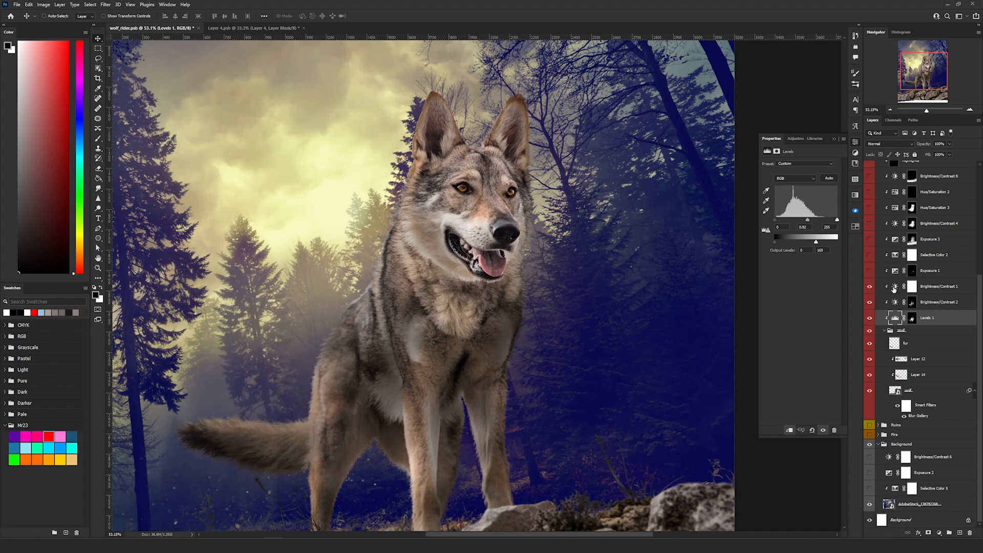
{"action": "left_click", "coordinate": [877, 286]}
Compare the wolf with and without Exposure 1, leave it hidden, and turn on Selective Color 2
{"action": "left_click", "coordinate": [869, 271]}
{"action": "left_click", "coordinate": [870, 271]}
{"action": "left_click", "coordinate": [870, 271]}
{"action": "left_click", "coordinate": [870, 271]}
{"action": "left_click", "coordinate": [870, 271]}
{"action": "left_click", "coordinate": [870, 271]}
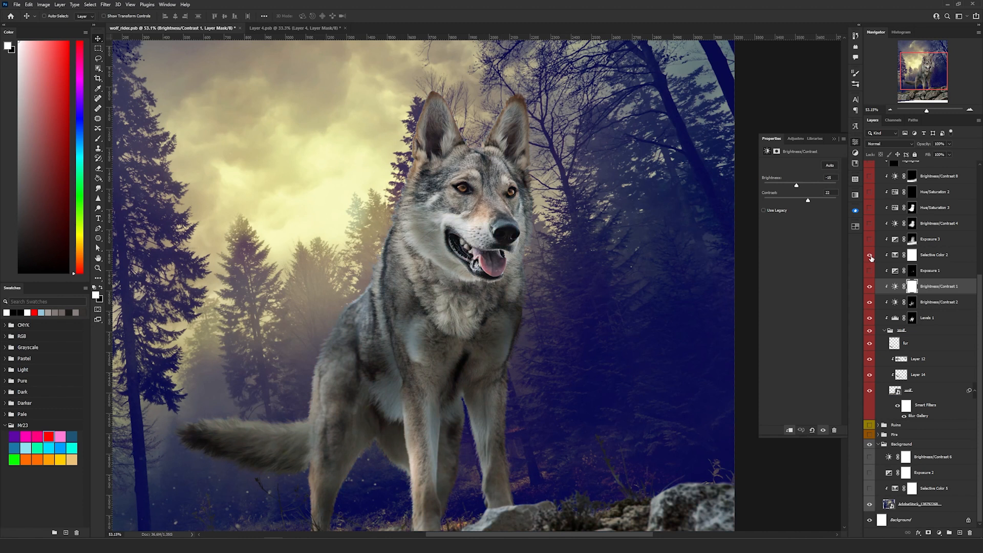
{"action": "left_click", "coordinate": [891, 258]}
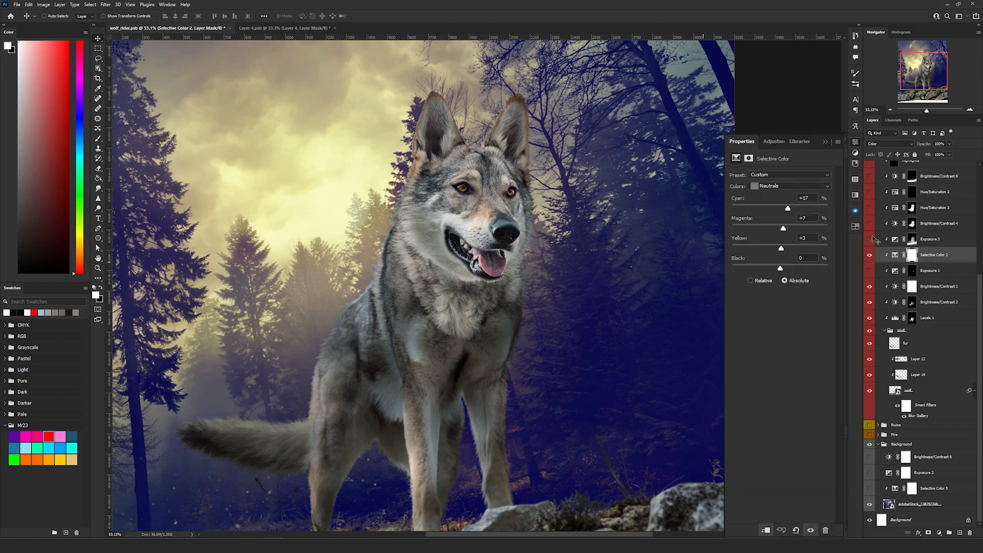
Turn on the wolf's Exposure 3, Brightness/Contrast 4 and Hue/Saturation 3 adjustment layers
{"action": "left_click", "coordinate": [869, 240]}
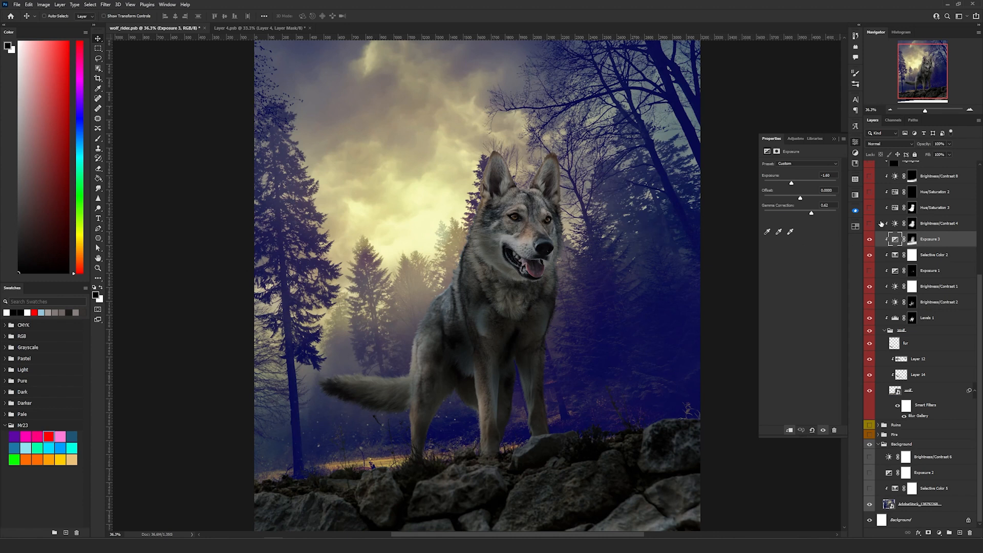
{"action": "left_click", "coordinate": [869, 223]}
{"action": "left_click", "coordinate": [901, 223]}
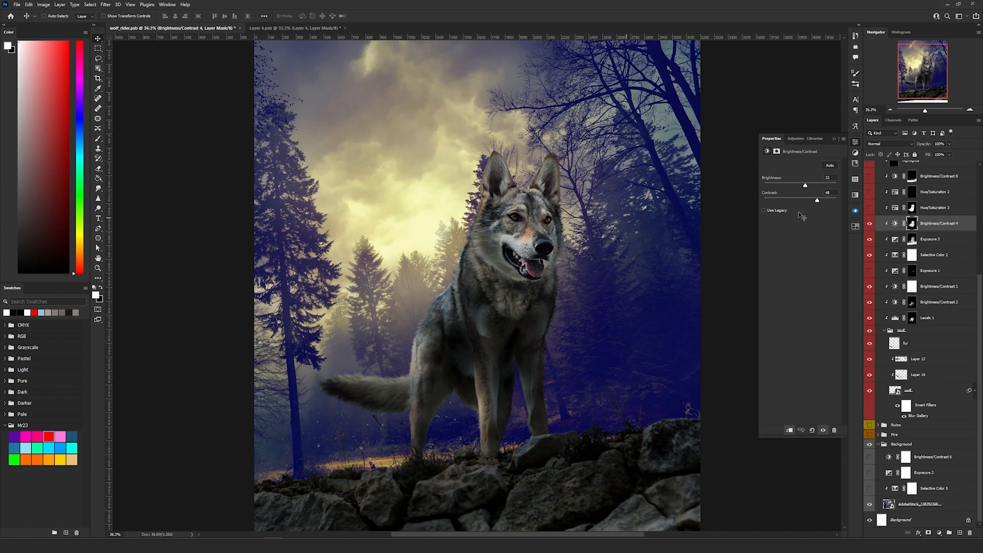
{"action": "left_click", "coordinate": [869, 209]}
{"action": "left_click", "coordinate": [901, 209]}
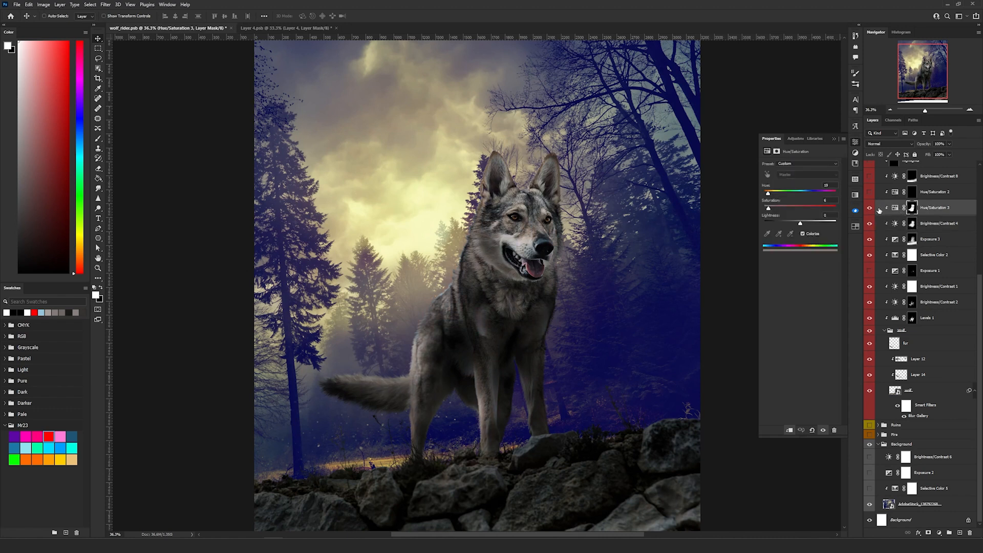
Turn on Hue/Saturation 2 for the wolf's yellow eyes and compare the eyes with and without it
{"action": "left_click", "coordinate": [870, 193]}
{"action": "left_click", "coordinate": [897, 194]}
{"action": "scroll", "coordinate": [535, 202], "scroll_direction": "up", "scroll_amount": 5}
{"action": "scroll", "coordinate": [545, 216], "scroll_direction": "up", "scroll_amount": 1}
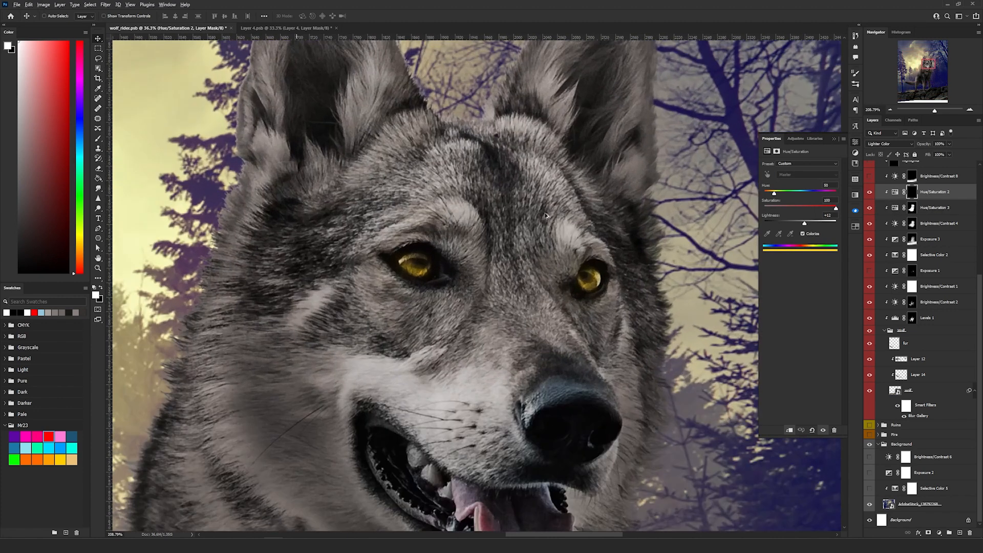
{"action": "left_click", "coordinate": [870, 192]}
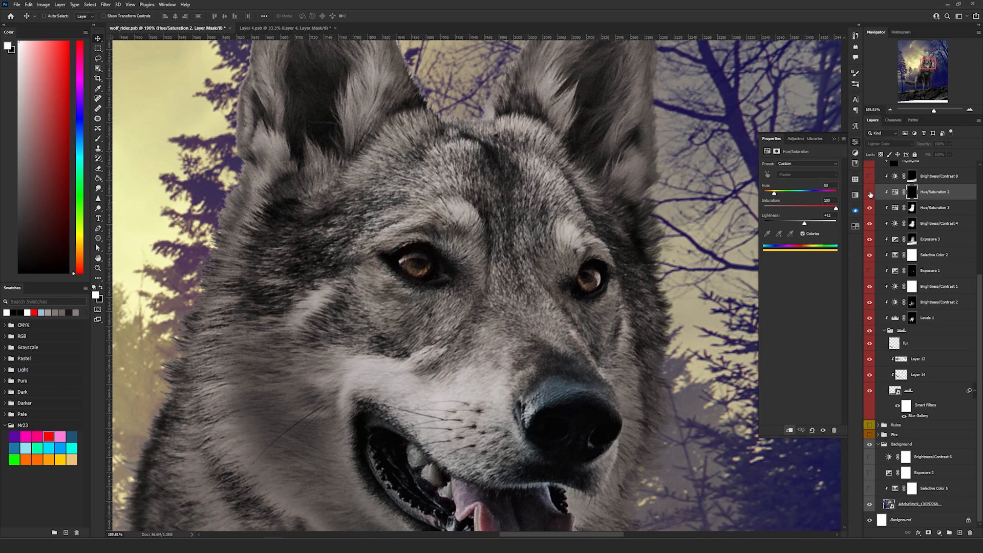
{"action": "left_click", "coordinate": [869, 193]}
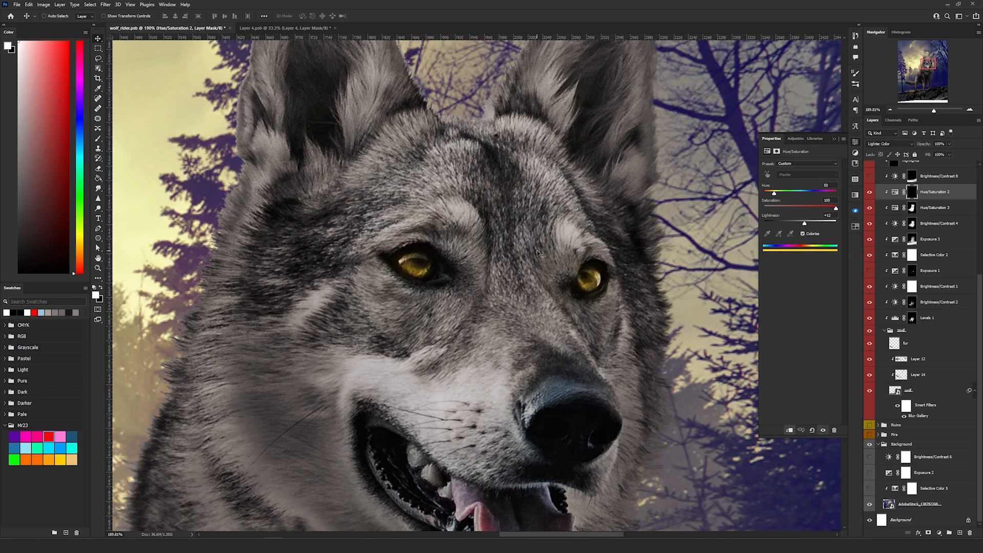
Turn on the wolf's Brightness/Contrast 8 and the layers above it through Layer 29, comparing the Color Dodge highlights on the eyes
{"action": "key", "text": "ctrl+0"}
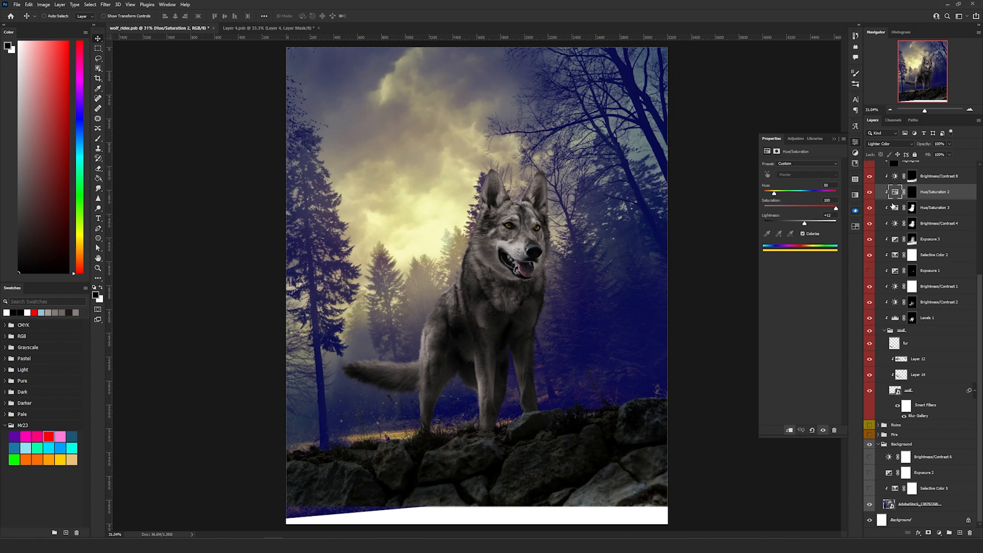
{"action": "scroll", "coordinate": [911, 226], "scroll_direction": "up", "scroll_amount": 3}
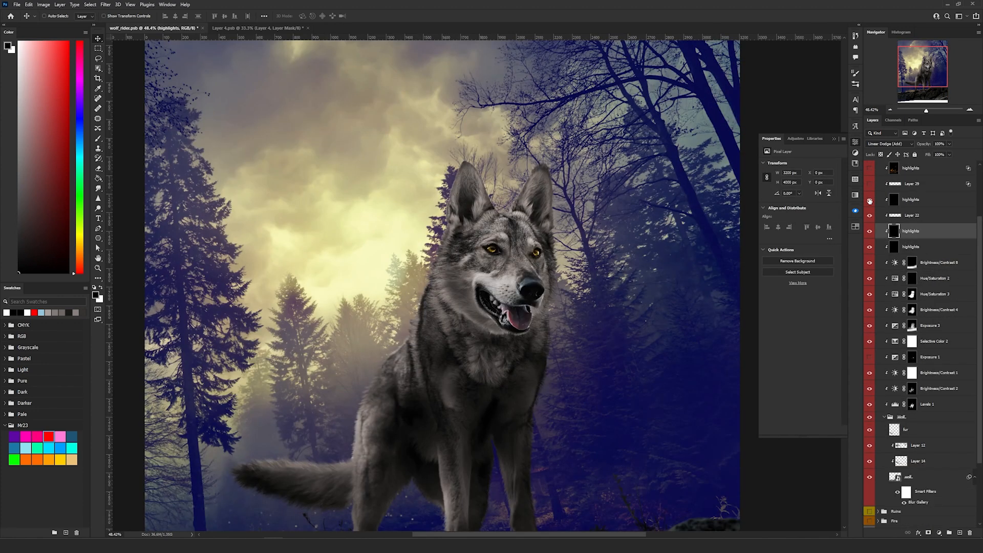
{"action": "left_click", "coordinate": [932, 204]}
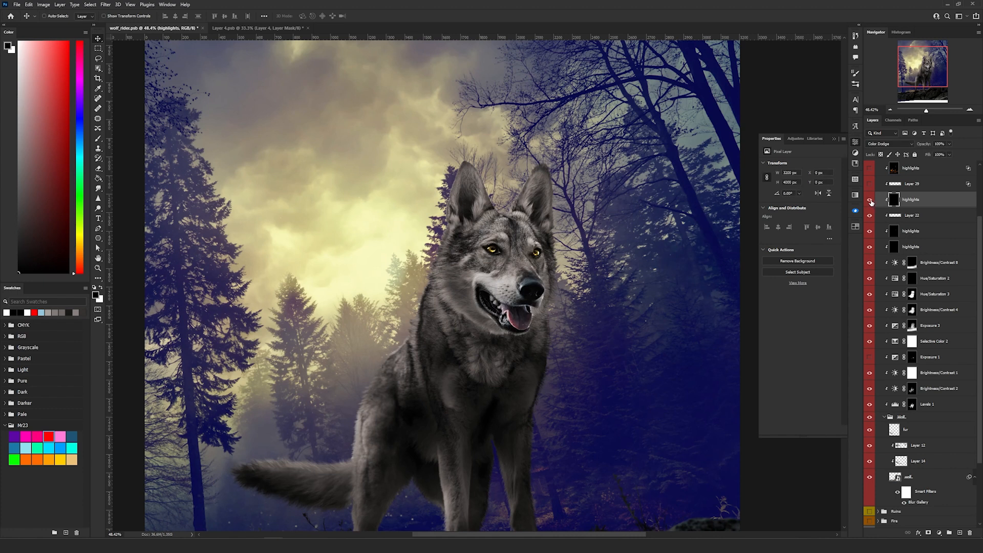
{"action": "scroll", "coordinate": [566, 234], "scroll_direction": "up", "scroll_amount": 5}
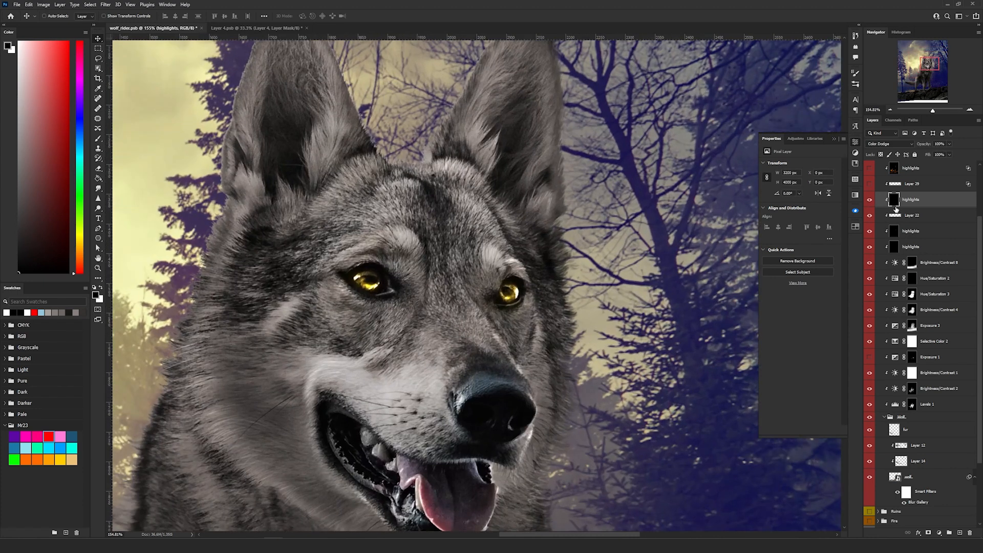
{"action": "left_click", "coordinate": [870, 202]}
{"action": "left_click", "coordinate": [869, 202]}
{"action": "scroll", "coordinate": [629, 261], "scroll_direction": "down", "scroll_amount": 6}
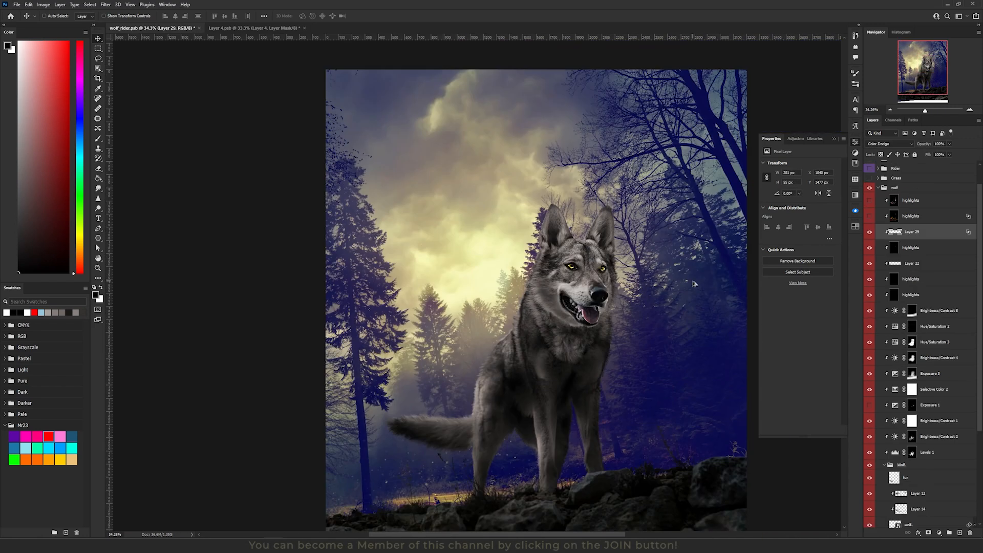
Preview the fire-coloured rim light from the two topmost highlights layers in the wolf group and hide both again
{"action": "left_click_drag", "start_coordinate": [625, 324], "coordinate": [577, 232]}
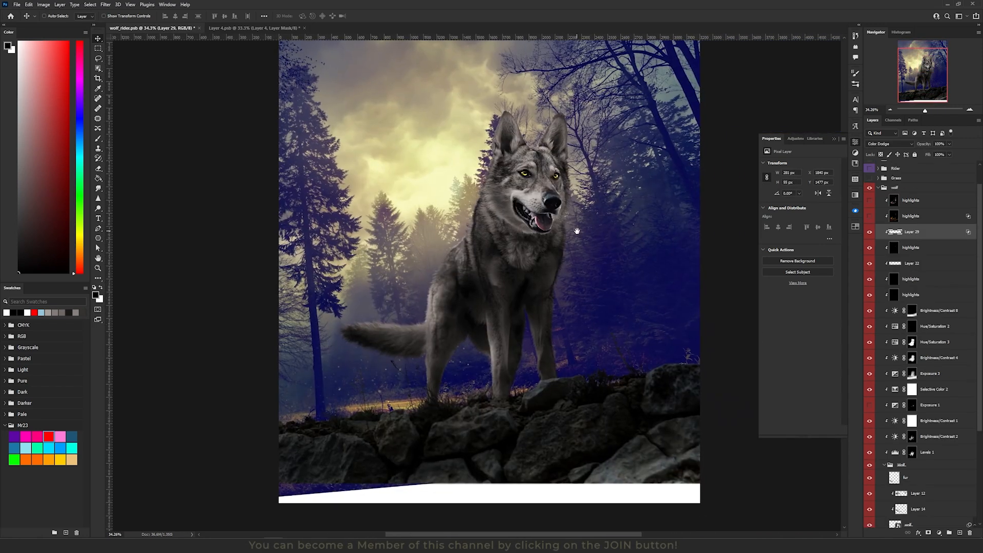
{"action": "left_click", "coordinate": [870, 216]}
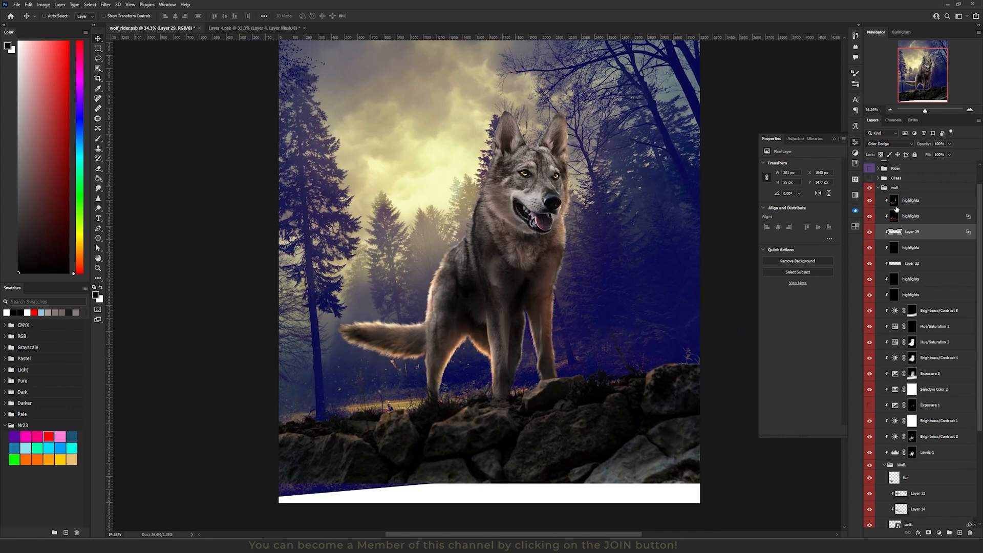
{"action": "left_click", "coordinate": [869, 205]}
{"action": "left_click", "coordinate": [870, 217]}
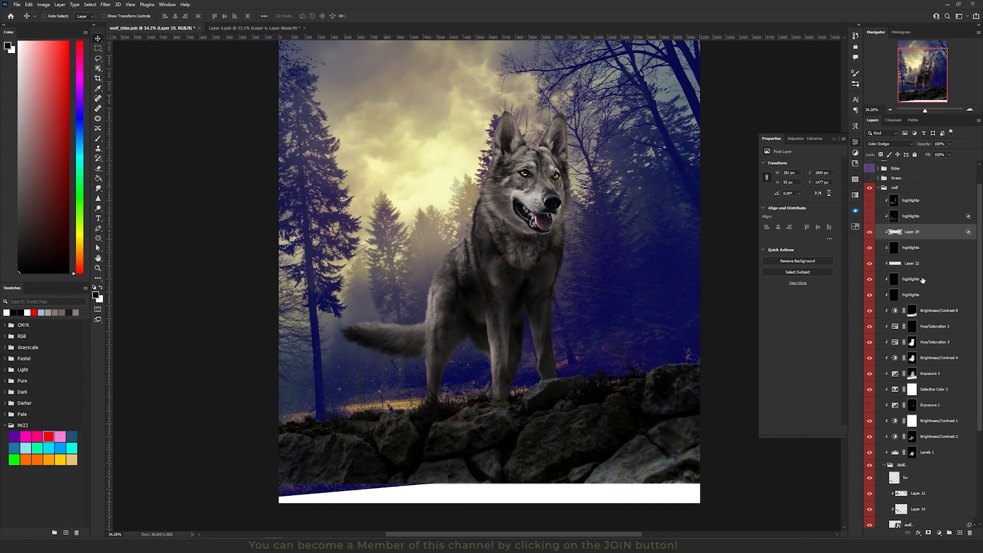
Turn on Selective Color 5 over the forest background and keep its blend mode set to Color
{"action": "scroll", "coordinate": [927, 338], "scroll_direction": "down", "scroll_amount": 5}
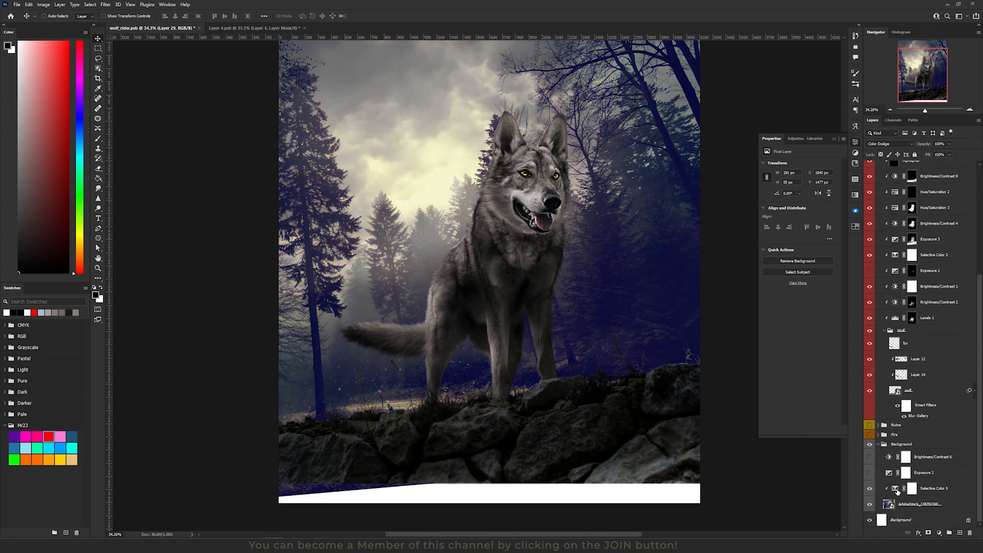
{"action": "left_click", "coordinate": [896, 490]}
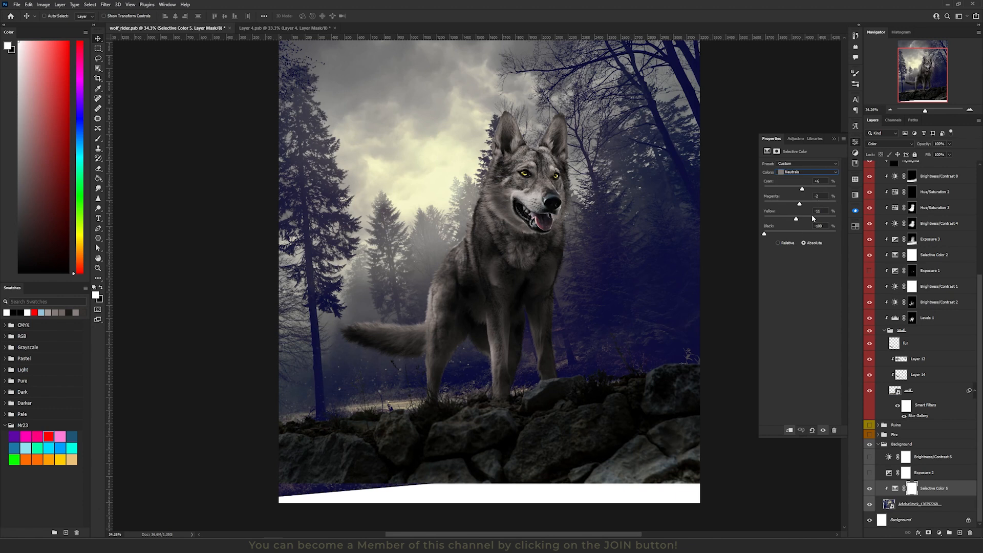
{"action": "left_click", "coordinate": [880, 144]}
{"action": "left_click", "coordinate": [880, 322]}
Turn on the Exposure 2 and Brightness/Contrast 6 adjustments in the Background group to darken the forest
{"action": "left_click", "coordinate": [870, 473]}
{"action": "left_click_drag", "start_coordinate": [623, 182], "coordinate": [627, 250]}
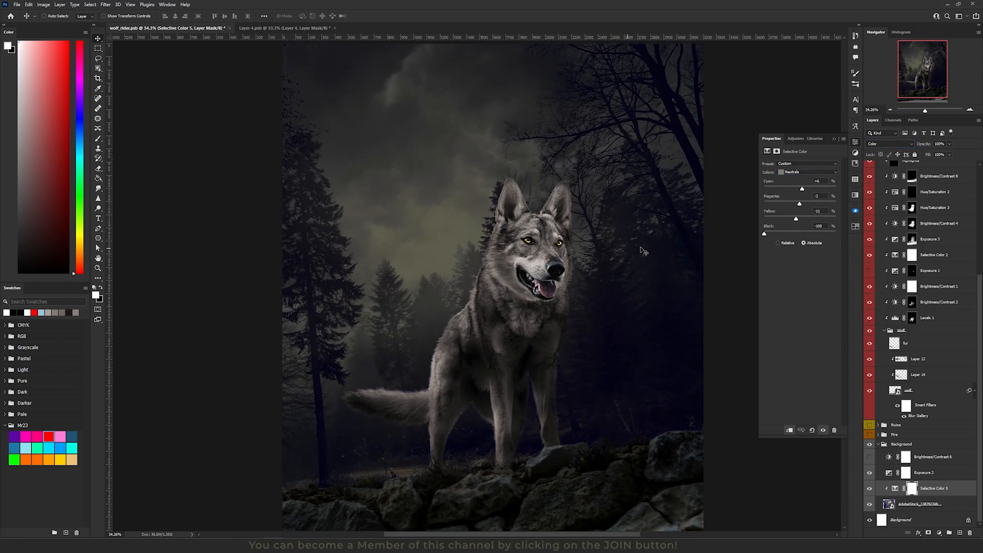
{"action": "left_click", "coordinate": [889, 472]}
{"action": "left_click", "coordinate": [869, 457]}
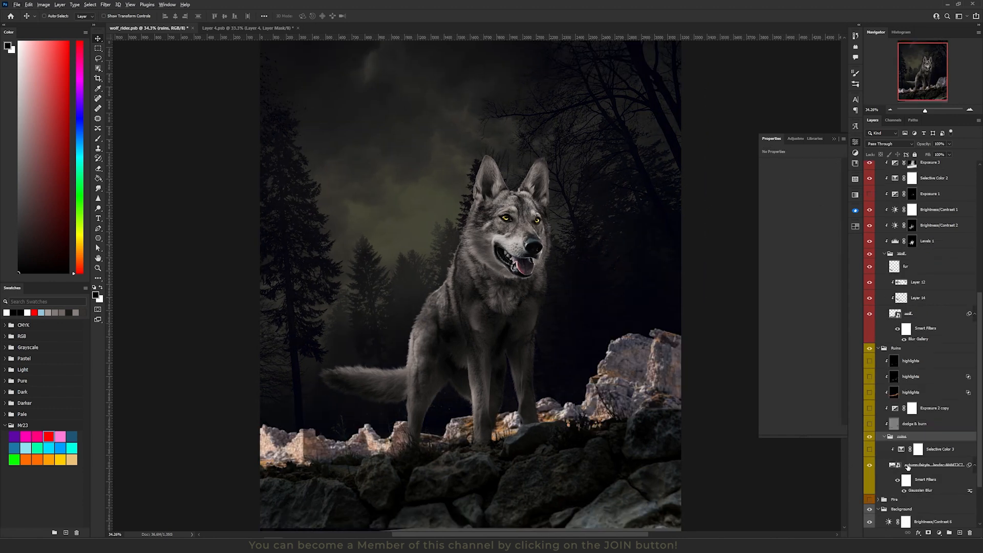
Open the ruins smart object and disable its layer mask to reveal the full original mountain photo
{"action": "double_click", "coordinate": [897, 465]}
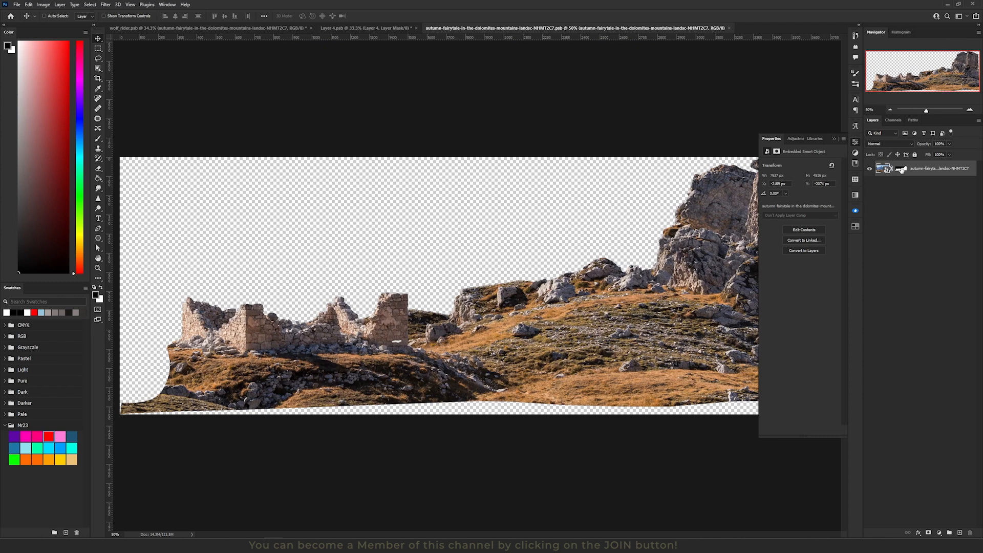
{"action": "left_click", "coordinate": [901, 169], "text": "shift"}
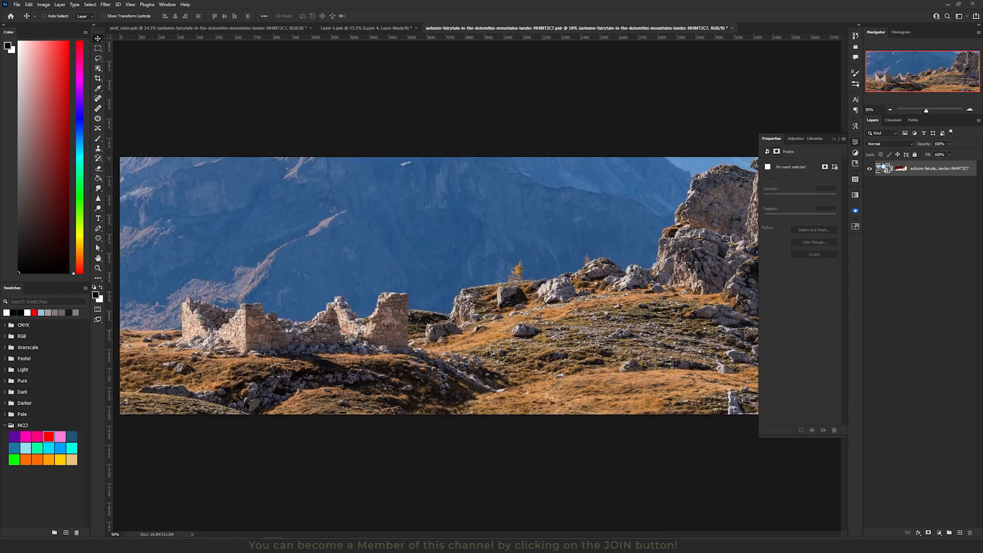
Return to the wolf_rider composite, turn on Selective Color 3 over the ruins and keep its blend mode set to Color
{"action": "left_click", "coordinate": [153, 28]}
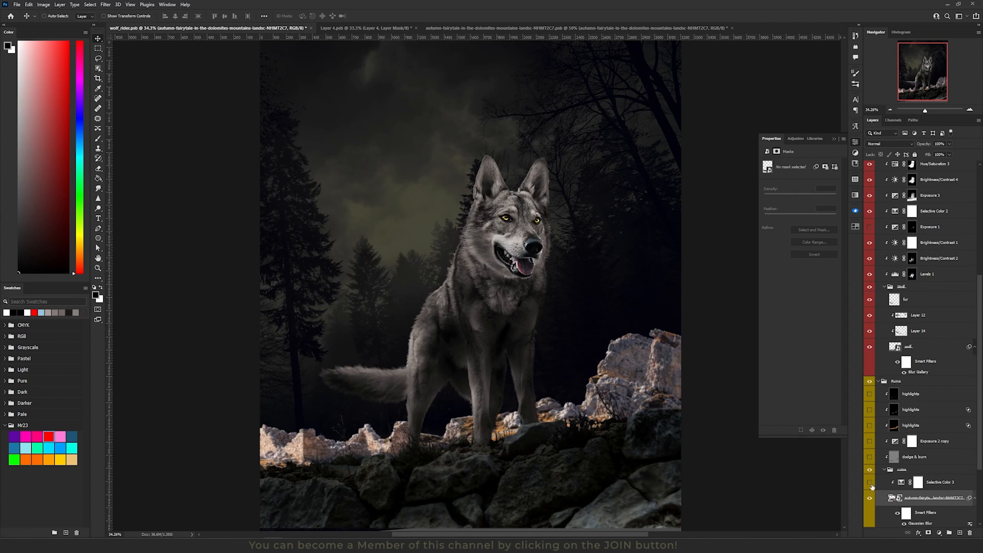
{"action": "left_click", "coordinate": [900, 483]}
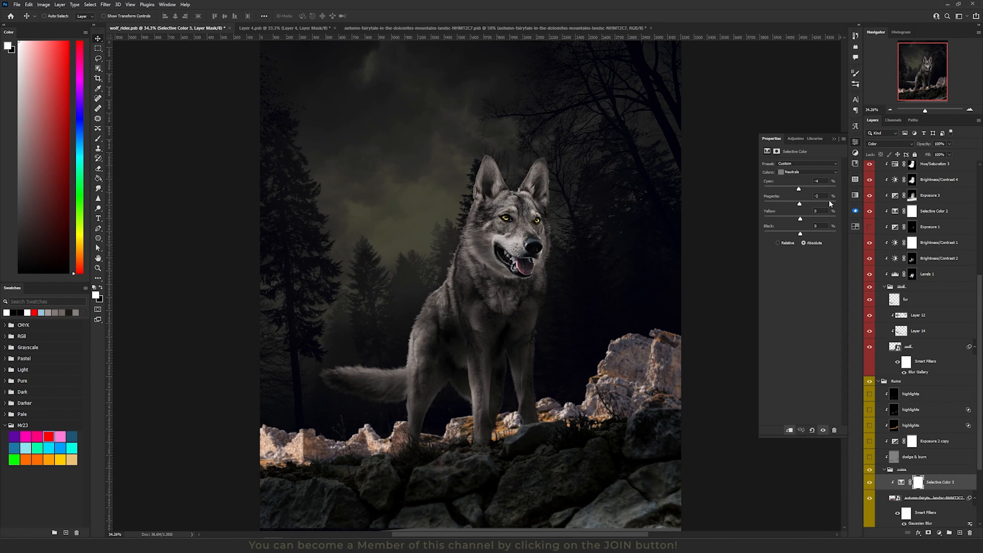
{"action": "left_click", "coordinate": [889, 144]}
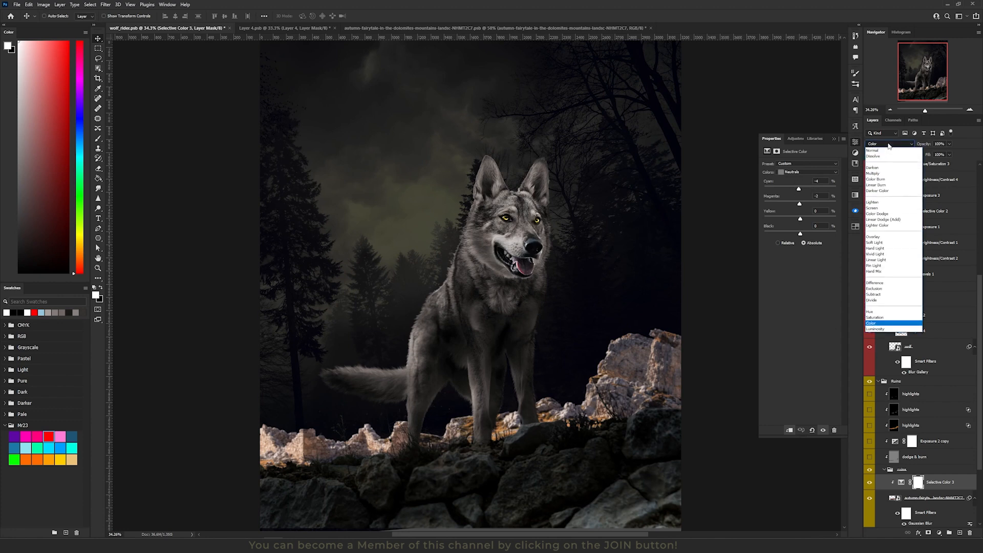
{"action": "left_click", "coordinate": [888, 146]}
Turn on the dodge & burn layer and the Exposure 2 copy adjustment in the Ruins group, showing the settings of each
{"action": "left_click", "coordinate": [870, 457]}
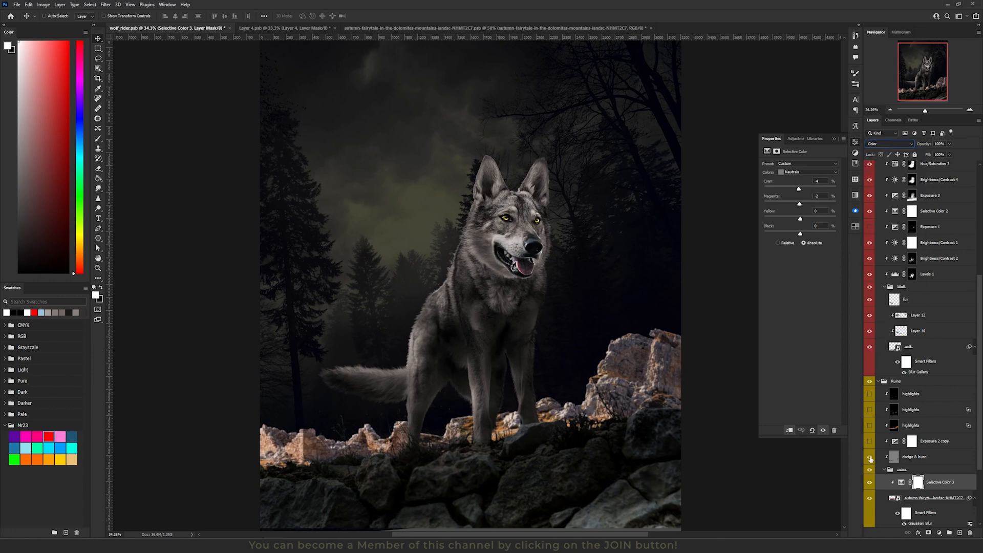
{"action": "left_click", "coordinate": [894, 459]}
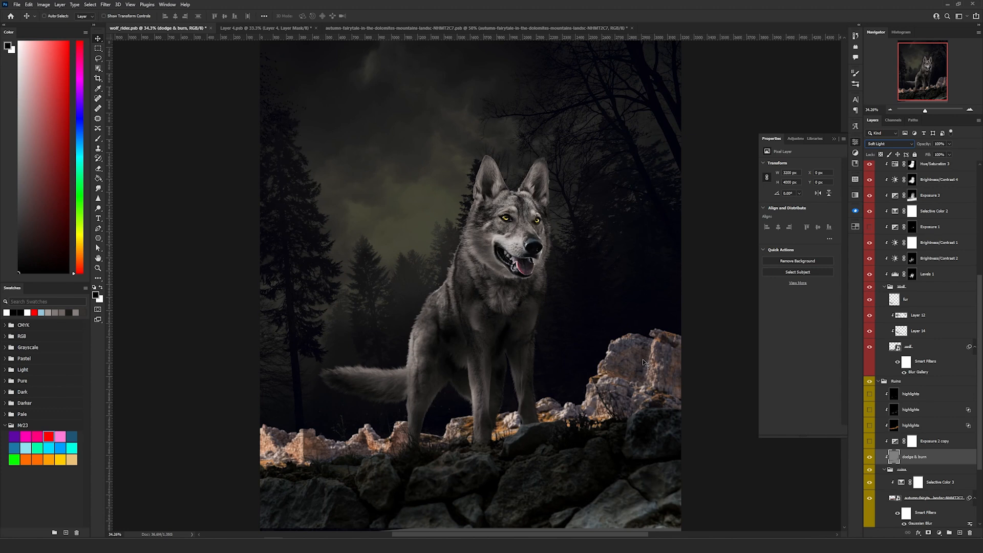
{"action": "left_click", "coordinate": [869, 441]}
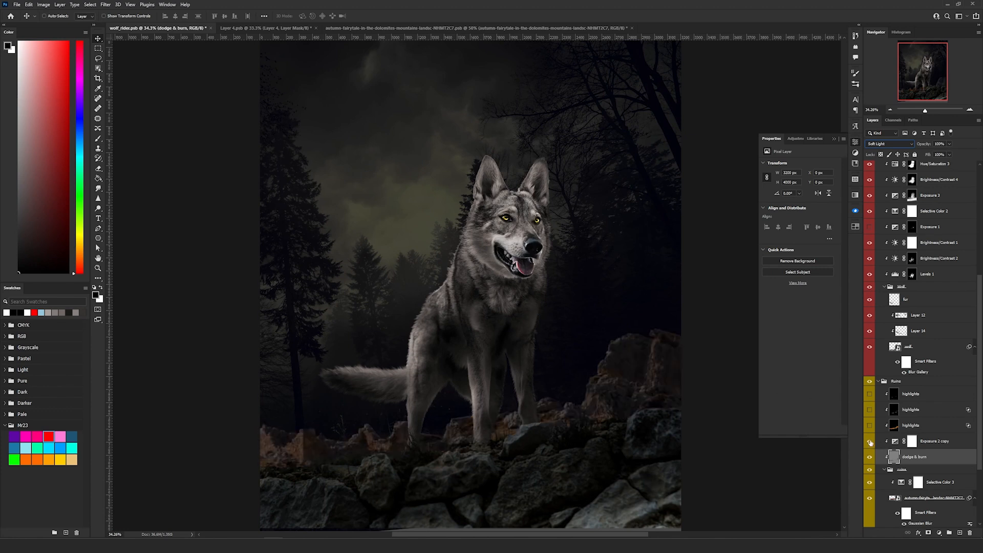
{"action": "left_click", "coordinate": [895, 441]}
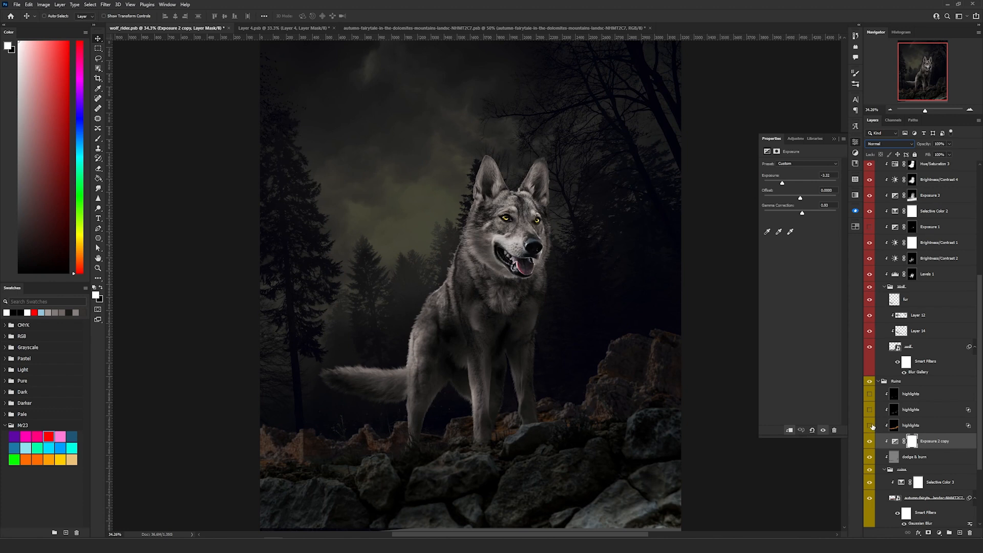
Preview the fire-coloured rim light from the three highlights layers in the Ruins group and hide all three again
{"action": "left_click", "coordinate": [870, 426]}
{"action": "left_click", "coordinate": [870, 410]}
{"action": "left_click", "coordinate": [871, 394]}
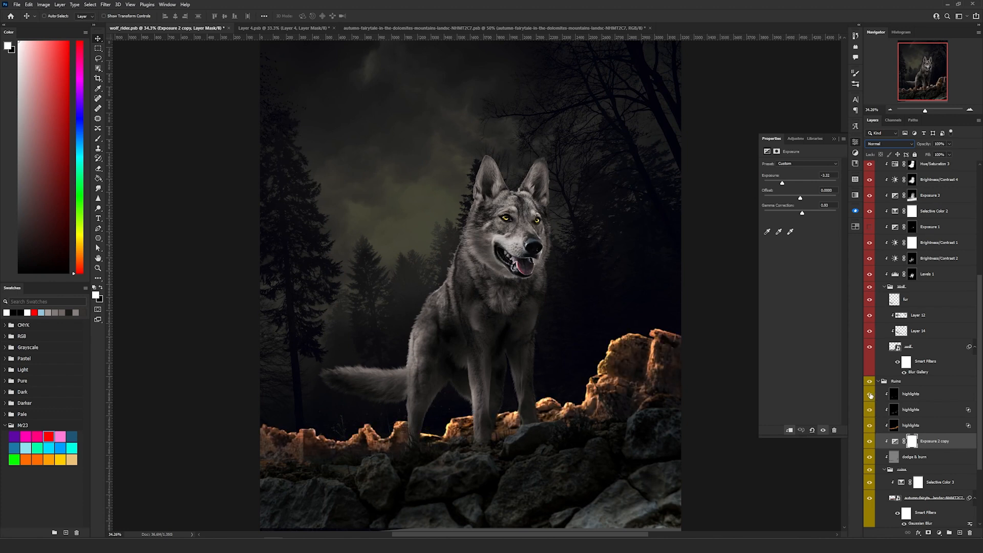
{"action": "left_click_drag", "start_coordinate": [870, 395], "coordinate": [871, 424]}
Hide the layers of the Fire group, reveal only the original fire-flames layer and open its source image
{"action": "scroll", "coordinate": [906, 444], "scroll_direction": "down", "scroll_amount": 3}
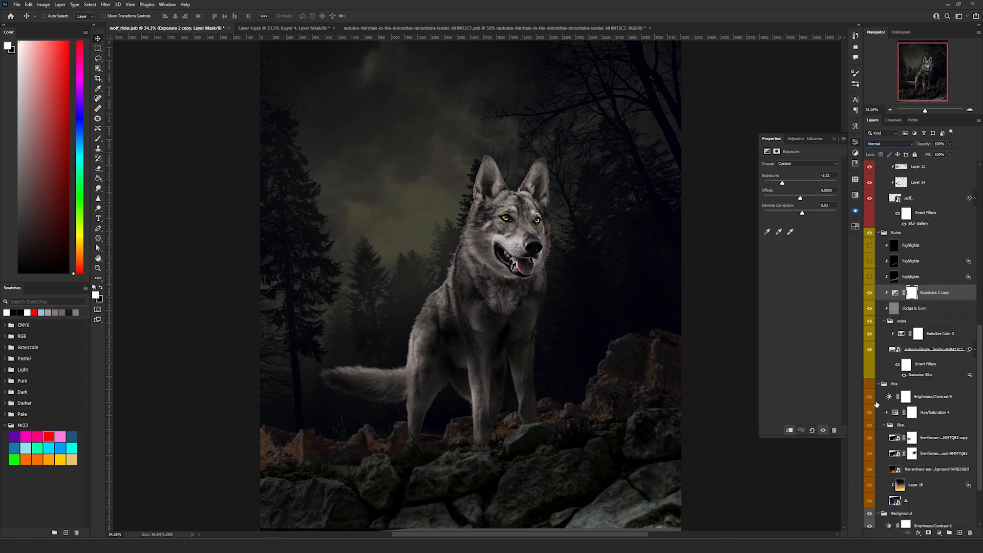
{"action": "left_click", "coordinate": [870, 397]}
{"action": "left_click", "coordinate": [869, 454]}
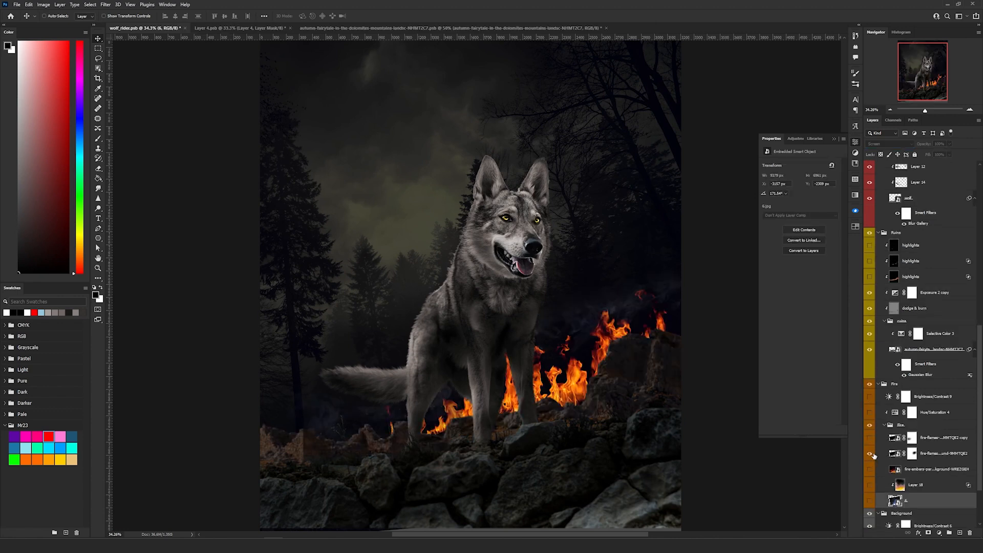
{"action": "left_click", "coordinate": [934, 453]}
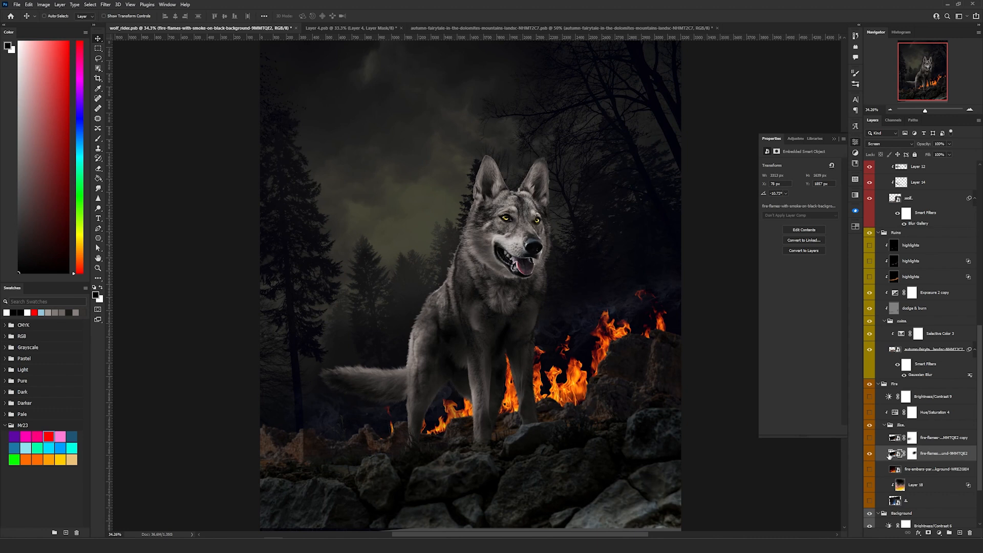
{"action": "double_click", "coordinate": [899, 453]}
Return to the wolf_rider composite, then reveal and select the duplicate fire-flames layer behind the ruins
{"action": "left_click", "coordinate": [165, 28]}
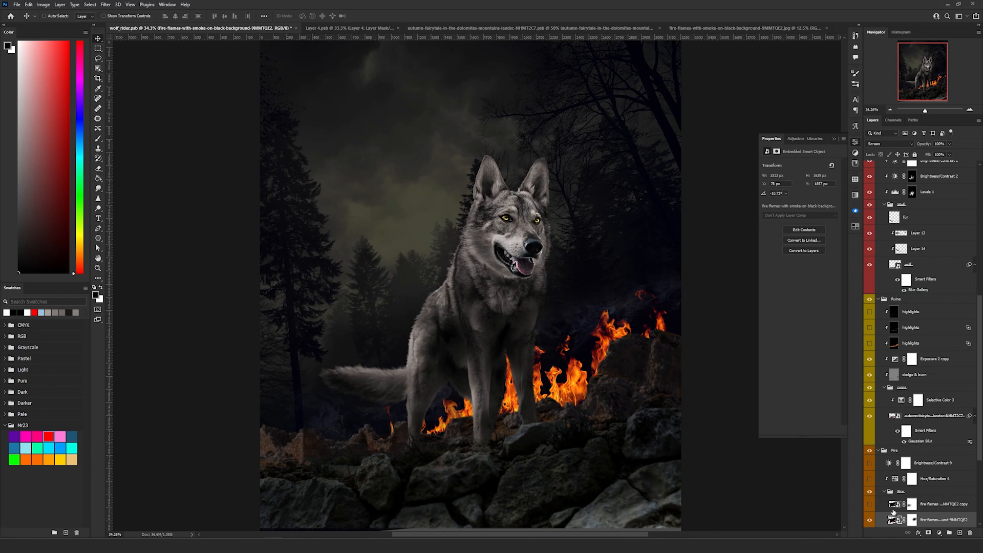
{"action": "left_click", "coordinate": [870, 504]}
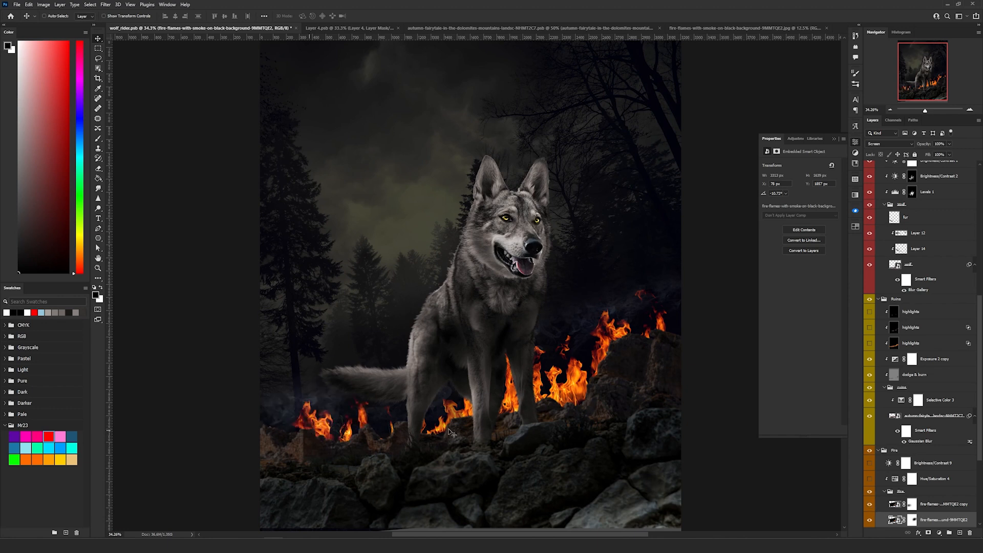
{"action": "key", "text": "alt+]"}
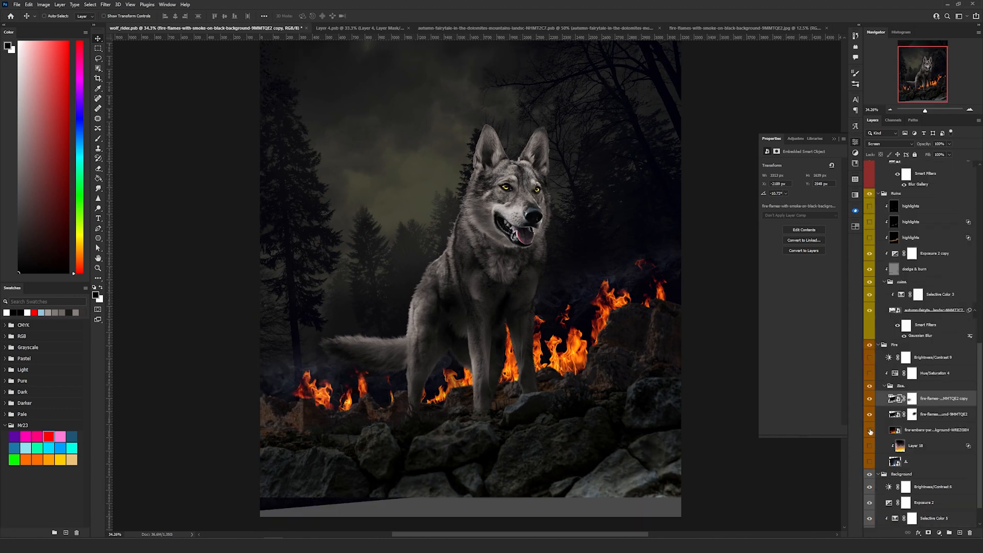
Reveal the fire-embers layer and switch its blend mode away from Normal so the black background drops out
{"action": "left_click", "coordinate": [869, 432]}
{"action": "left_click", "coordinate": [935, 431]}
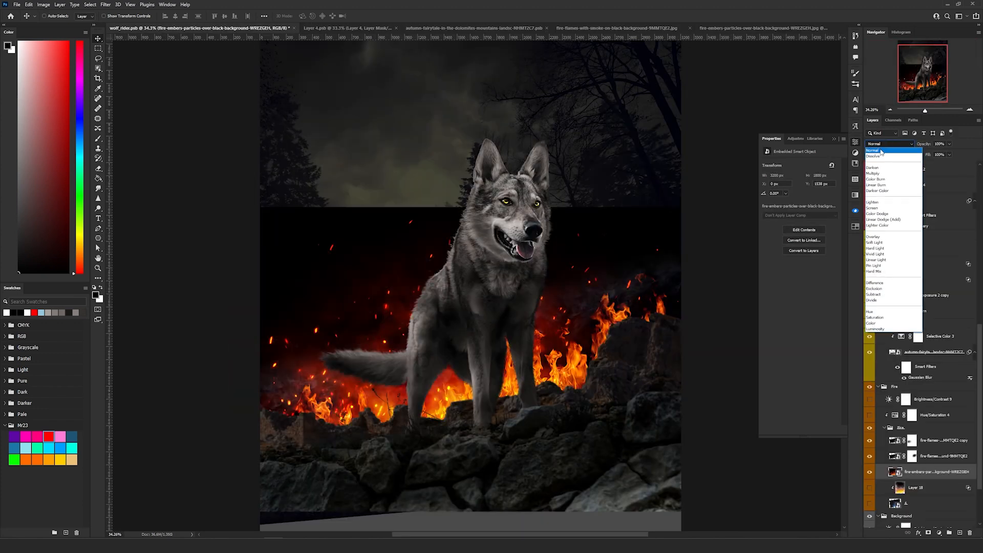
{"action": "left_click", "coordinate": [880, 149]}
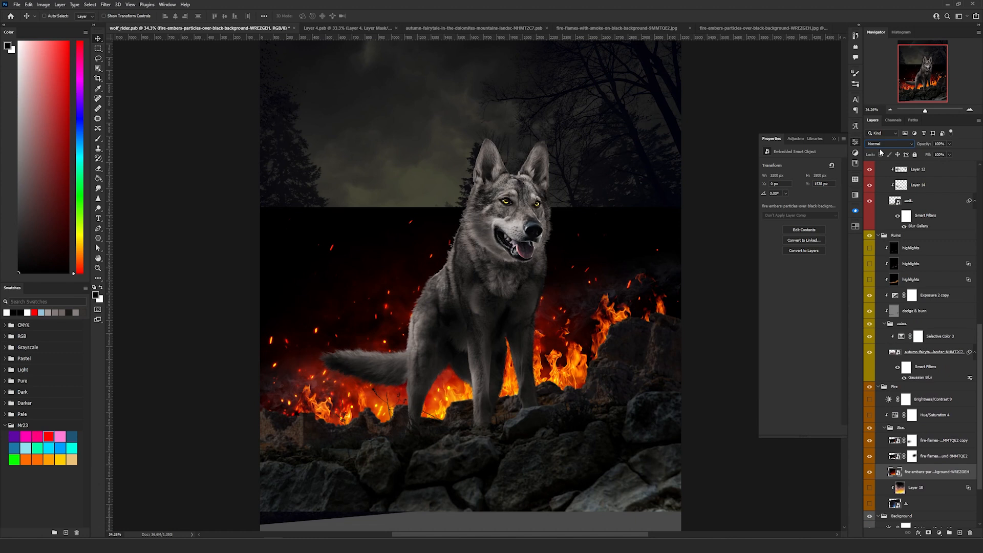
{"action": "left_click", "coordinate": [887, 146]}
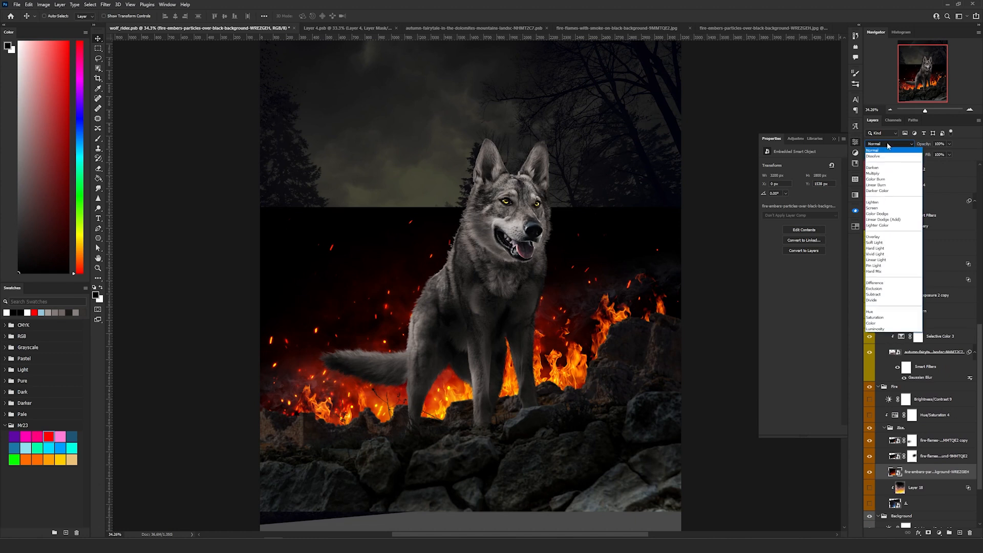
{"action": "left_click", "coordinate": [882, 214]}
Reveal the blue smoke layer named 6, view its source image and set the layer's blend mode to Screen
{"action": "scroll", "coordinate": [870, 465], "scroll_direction": "down", "scroll_amount": 2}
{"action": "left_click", "coordinate": [870, 465]}
{"action": "left_click", "coordinate": [906, 464]}
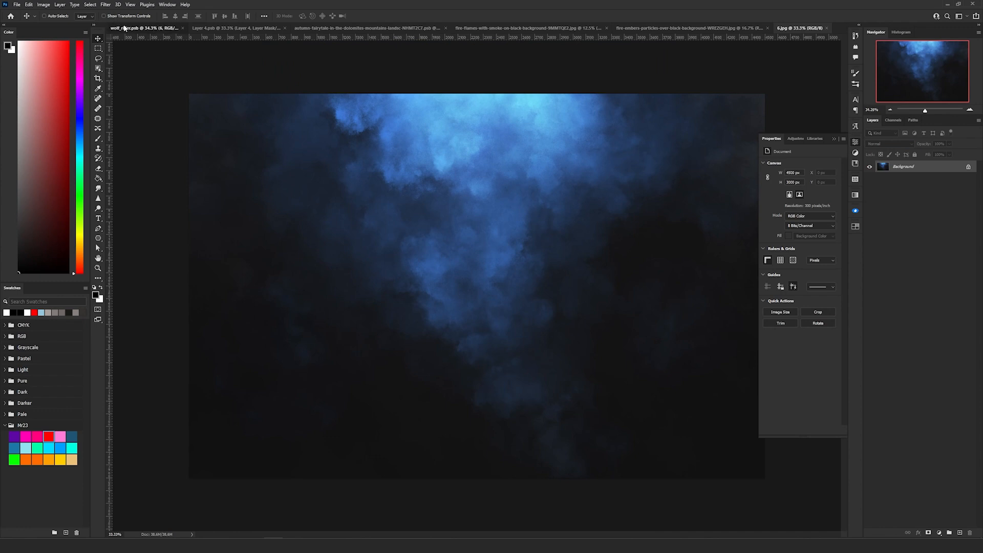
{"action": "left_click", "coordinate": [125, 28]}
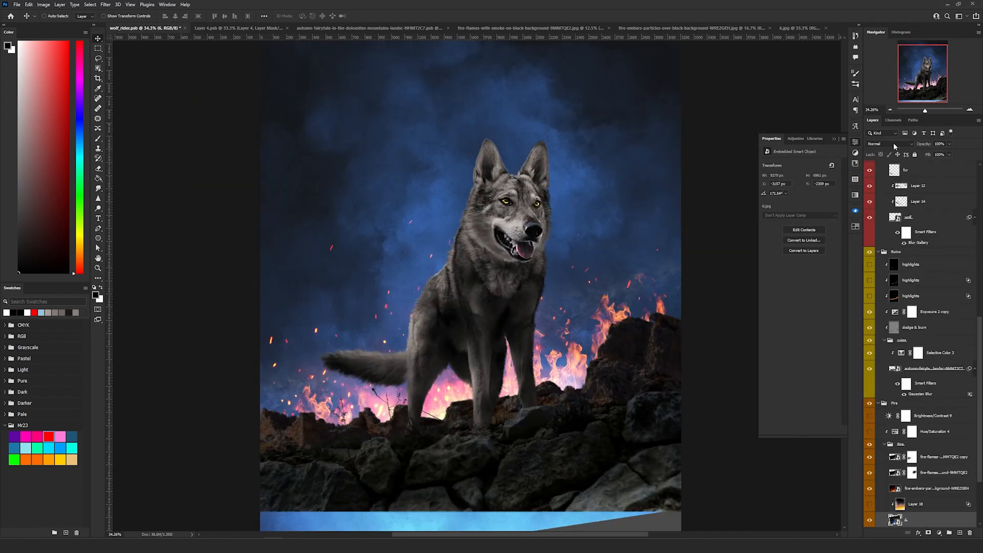
{"action": "key", "text": "shift+alt+s"}
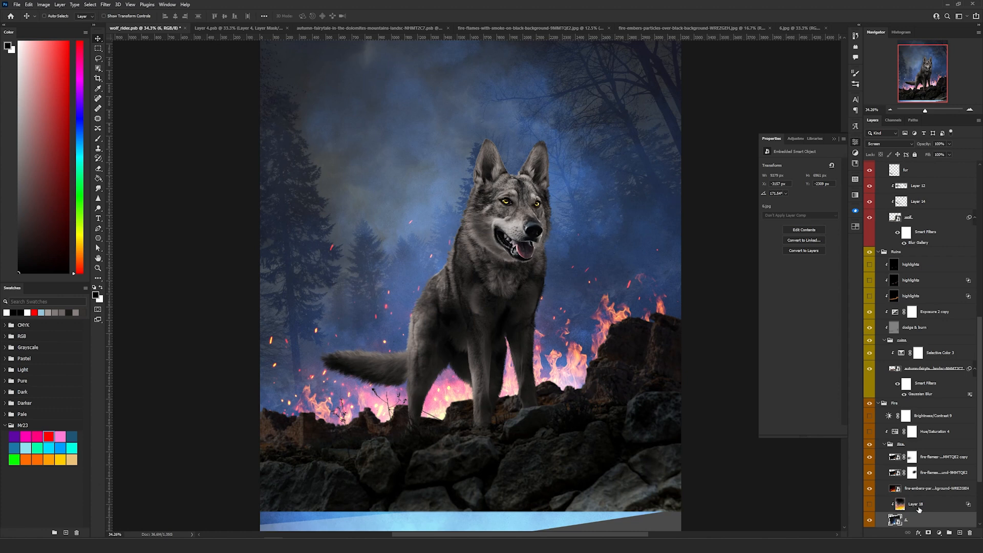
Turn on Layer 18, the Color-mode layer clipped to the smoke, to tint the smoke with fire colours
{"action": "left_click", "coordinate": [919, 510]}
{"action": "left_click", "coordinate": [919, 519]}
{"action": "left_click", "coordinate": [939, 506]}
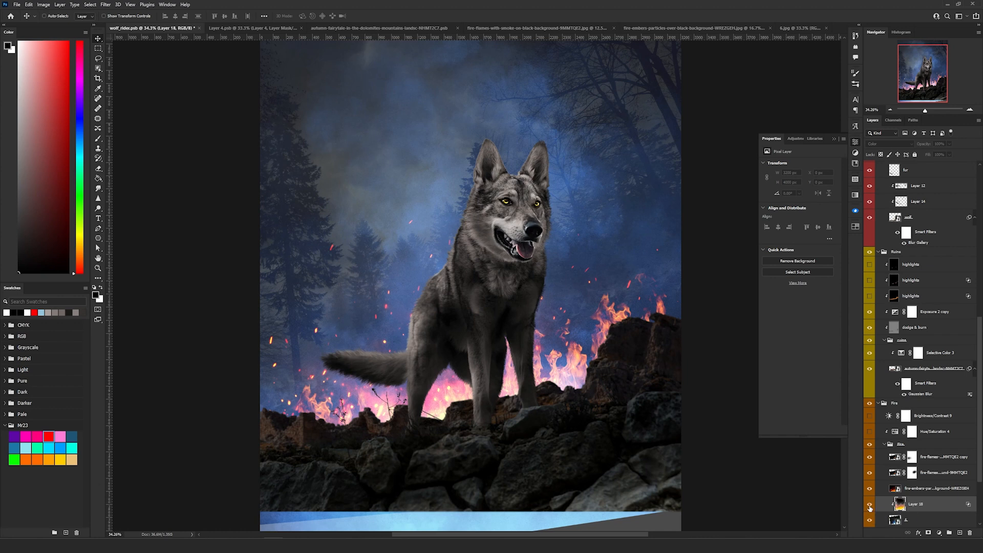
{"action": "left_click", "coordinate": [869, 505]}
{"action": "scroll", "coordinate": [612, 334], "scroll_direction": "down", "scroll_amount": 2}
{"action": "scroll", "coordinate": [612, 333], "scroll_direction": "up", "scroll_amount": 2}
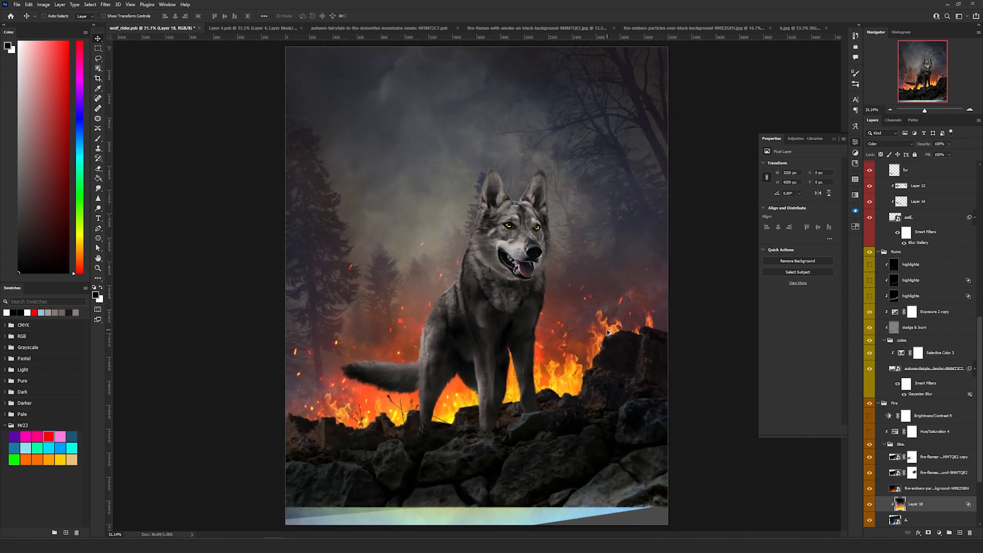
Hide Layer 18, add a new layer above it clipped to the smoke and set its blend mode to Color
{"action": "left_click", "coordinate": [869, 503]}
{"action": "left_click", "coordinate": [959, 533]}
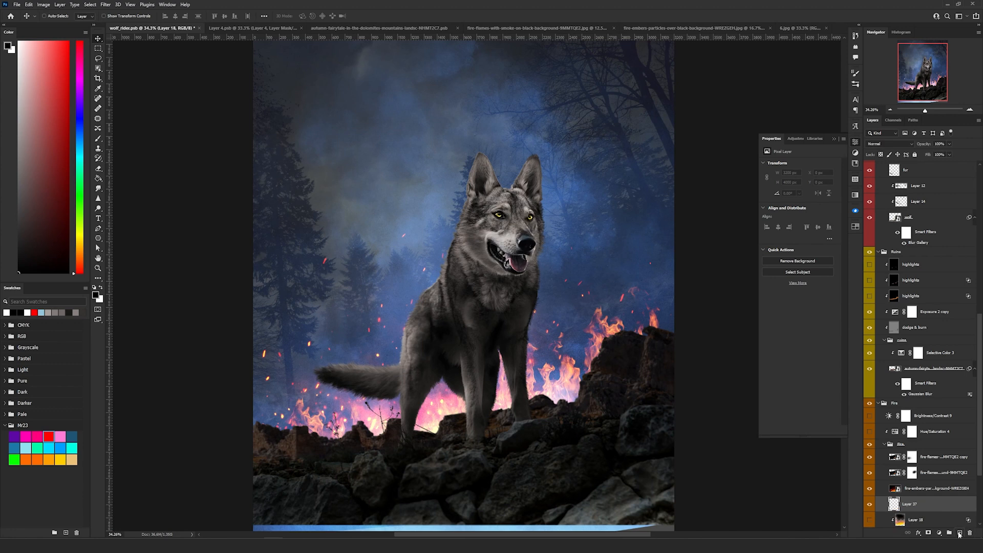
{"action": "scroll", "coordinate": [911, 411], "scroll_direction": "down", "scroll_amount": 3}
{"action": "left_click", "coordinate": [916, 408], "text": "alt"}
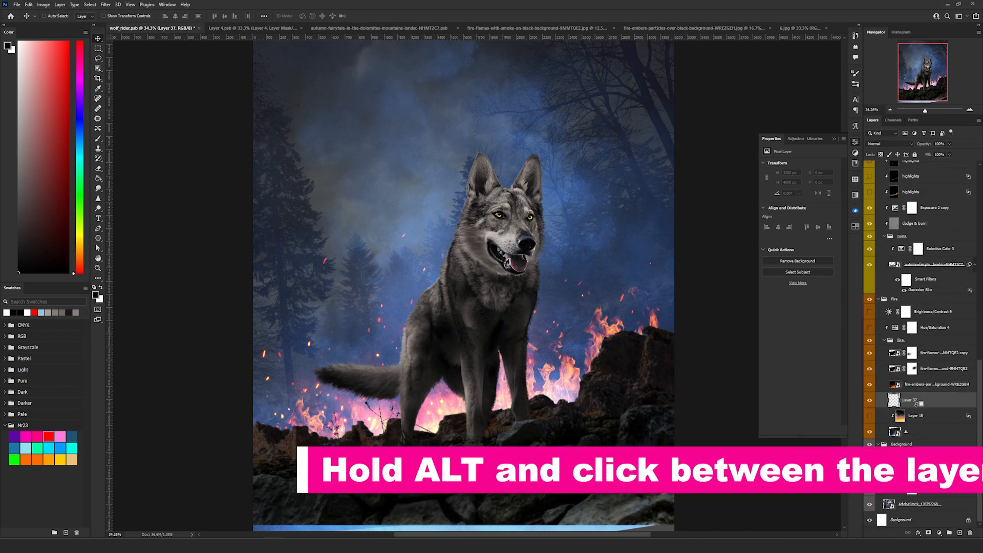
{"action": "left_click", "coordinate": [885, 145]}
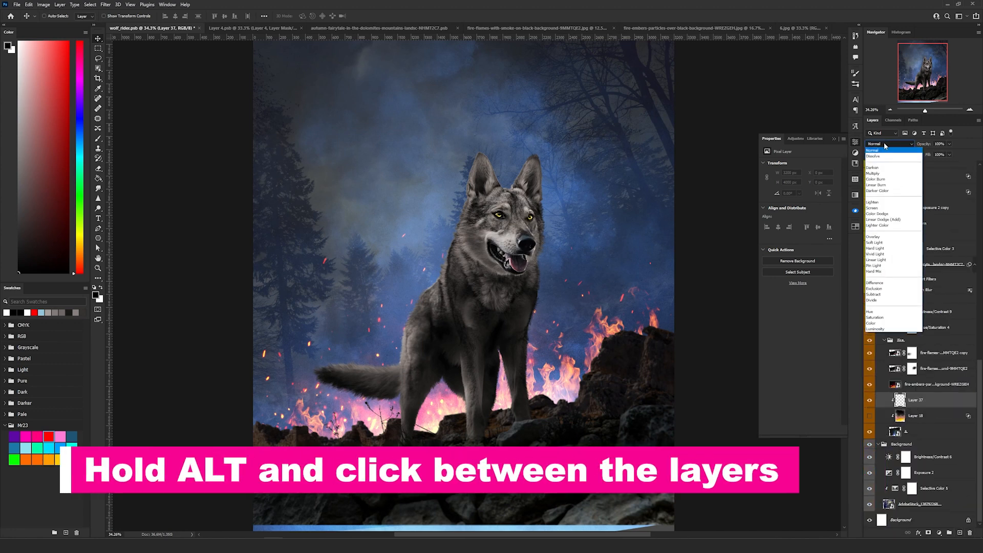
{"action": "left_click", "coordinate": [877, 327]}
Paint yellow-orange over the flames behind the wolf on the new Color layer, using a large brush at 10% flow
{"action": "key", "text": "b"}
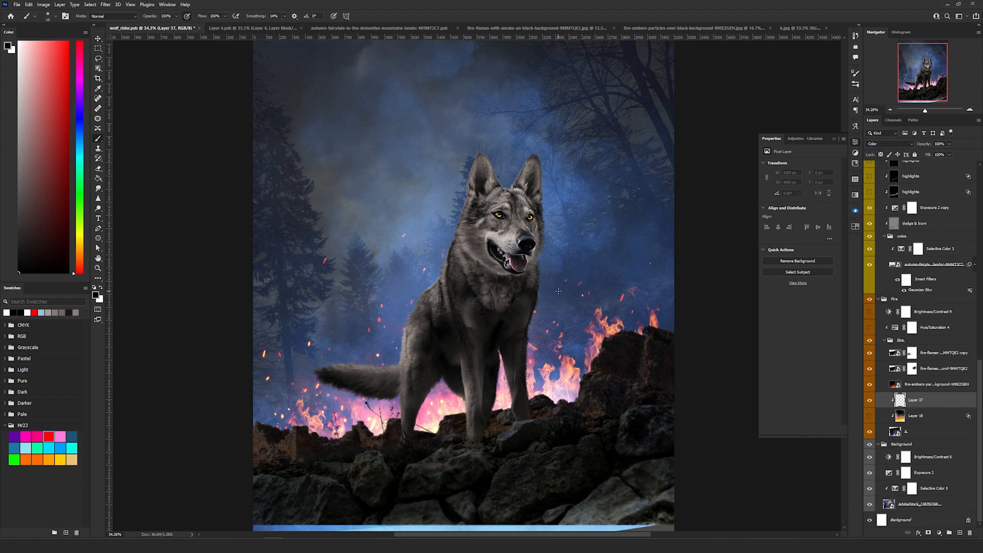
{"action": "right_click", "coordinate": [556, 289]}
{"action": "left_click", "coordinate": [580, 226]}
{"action": "left_click_drag", "start_coordinate": [609, 146], "coordinate": [631, 148]}
{"action": "key", "text": "Return"}
{"action": "left_click", "coordinate": [81, 249]}
{"action": "left_click", "coordinate": [69, 42]}
{"action": "key", "text": "bracketright"}
{"action": "key", "text": "bracketright"}
{"action": "key", "text": "bracketright"}
{"action": "key", "text": "bracketright"}
{"action": "left_click", "coordinate": [223, 18]}
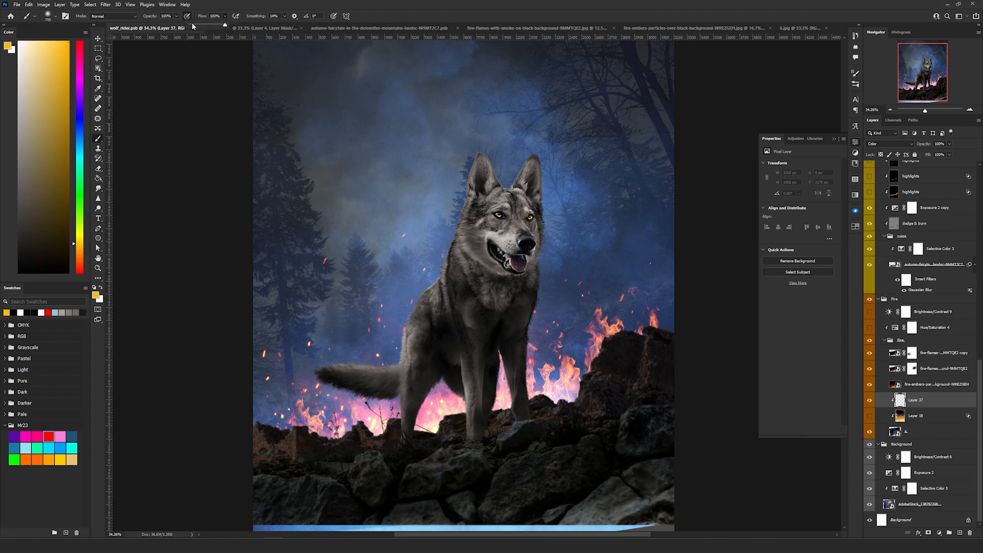
{"action": "left_click_drag", "start_coordinate": [192, 24], "coordinate": [194, 24]}
{"action": "mouse_move", "coordinate": [510, 366]}
{"action": "left_mouse_down"}
{"action": "mouse_move", "coordinate": [571, 417]}
{"action": "mouse_move", "coordinate": [546, 413]}
{"action": "mouse_move", "coordinate": [603, 362]}
{"action": "mouse_move", "coordinate": [392, 431]}
{"action": "mouse_move", "coordinate": [548, 394]}
{"action": "mouse_move", "coordinate": [299, 422]}
{"action": "mouse_move", "coordinate": [253, 413]}
{"action": "mouse_move", "coordinate": [301, 396]}
{"action": "mouse_move", "coordinate": [312, 403]}
{"action": "mouse_move", "coordinate": [561, 359]}
{"action": "mouse_move", "coordinate": [659, 329]}
{"action": "mouse_move", "coordinate": [669, 339]}
{"action": "mouse_move", "coordinate": [680, 332]}
{"action": "mouse_move", "coordinate": [640, 305]}
{"action": "left_mouse_up"}
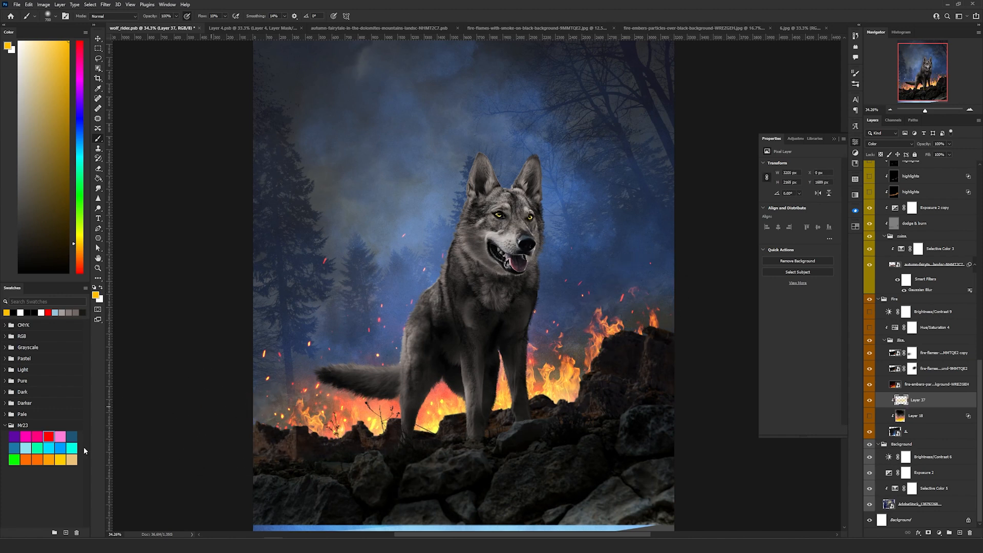
Paint orange into the smoke above the flames with a larger brush and apply split Underlying Layer shadow blending in the layer's Blend If options
{"action": "left_click", "coordinate": [39, 459]}
{"action": "key", "text": "bracketright"}
{"action": "key", "text": "bracketright"}
{"action": "mouse_move", "coordinate": [430, 263]}
{"action": "left_mouse_down"}
{"action": "mouse_move", "coordinate": [362, 257]}
{"action": "mouse_move", "coordinate": [566, 176]}
{"action": "mouse_move", "coordinate": [619, 213]}
{"action": "mouse_move", "coordinate": [576, 267]}
{"action": "left_mouse_up"}
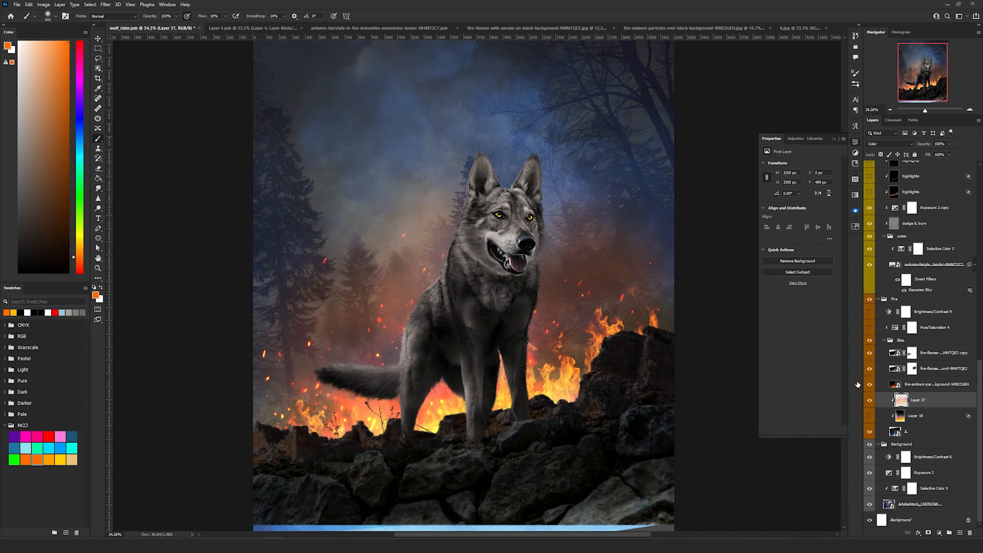
{"action": "double_click", "coordinate": [941, 400]}
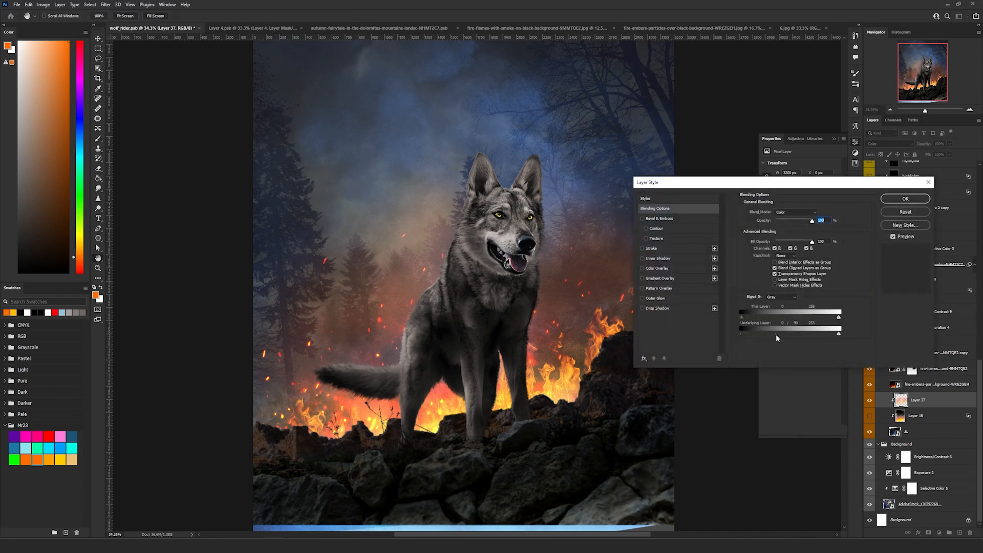
{"action": "left_click", "coordinate": [905, 198]}
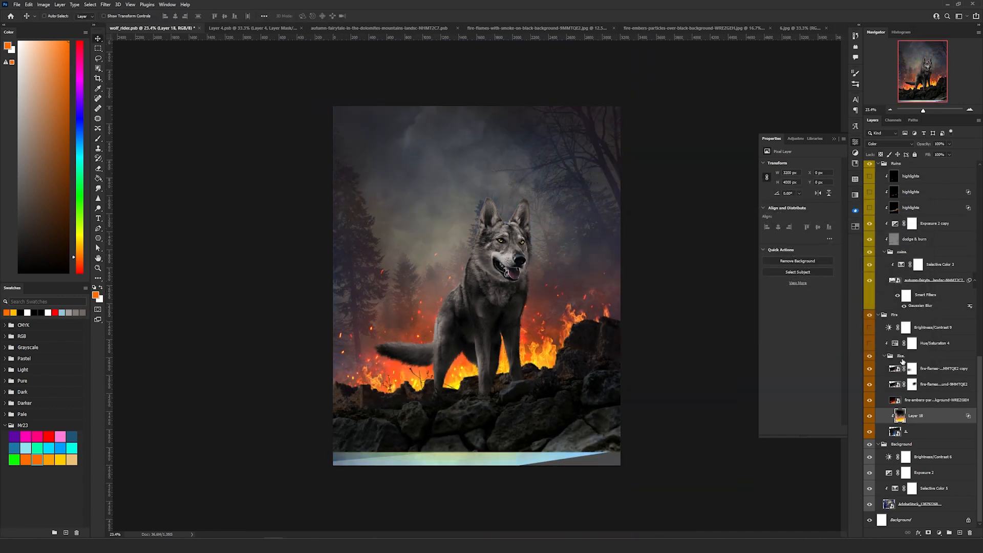
Collapse the inner fire group and turn on the Hue/Saturation 4 and Brightness/Contrast 9 adjustments above it, showing their settings
{"action": "left_click", "coordinate": [896, 361]}
{"action": "left_click", "coordinate": [885, 358]}
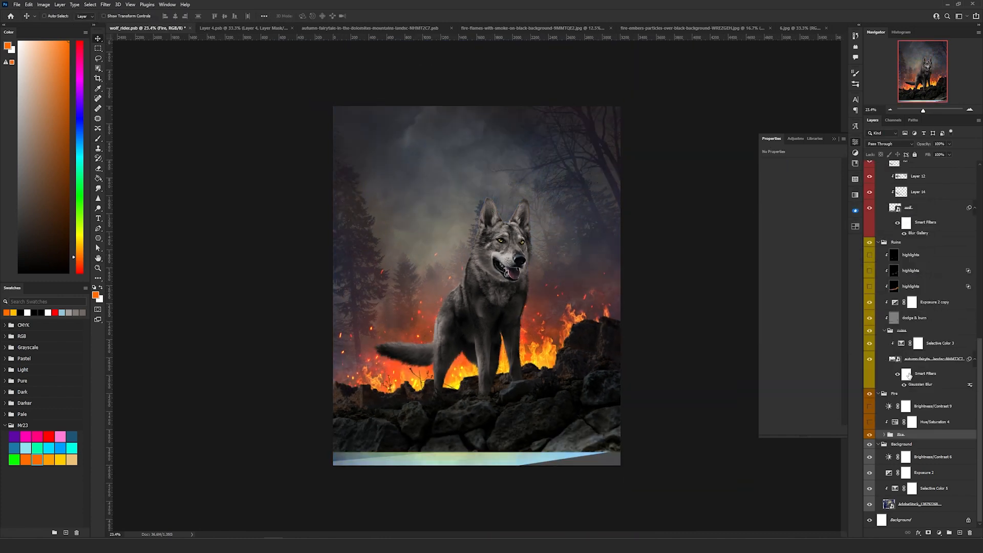
{"action": "scroll", "coordinate": [626, 380], "scroll_direction": "up", "scroll_amount": 2}
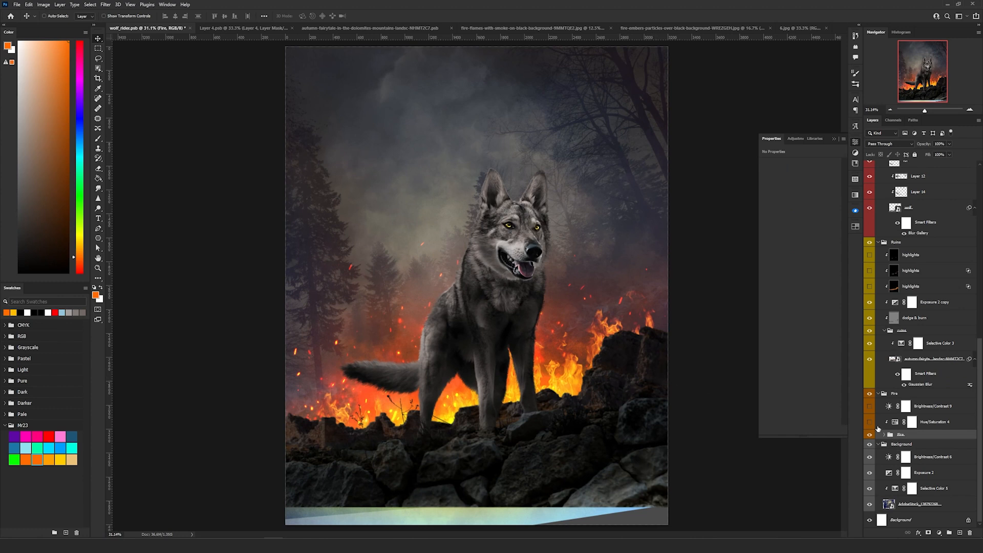
{"action": "left_click", "coordinate": [870, 423]}
{"action": "left_click", "coordinate": [907, 425]}
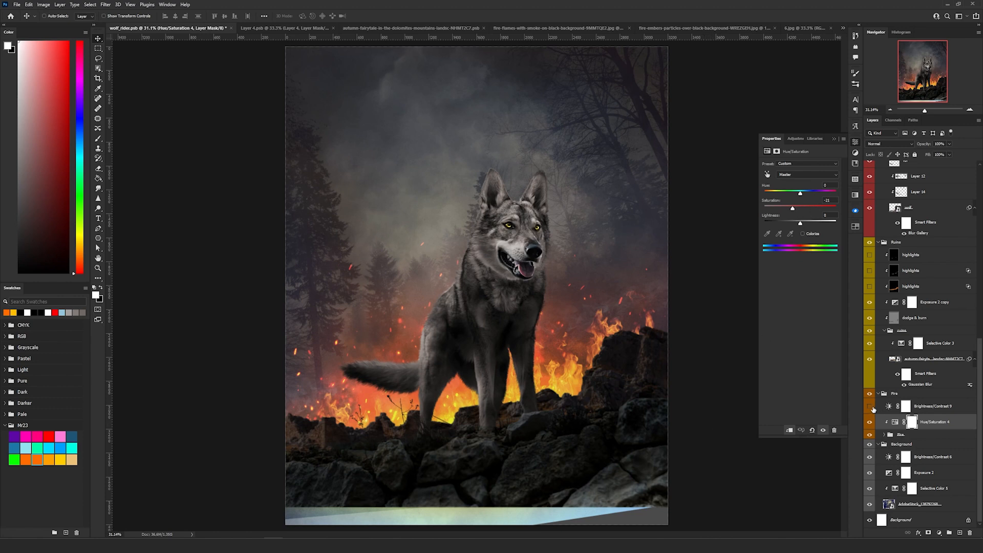
{"action": "left_click", "coordinate": [871, 407]}
{"action": "left_click", "coordinate": [940, 407]}
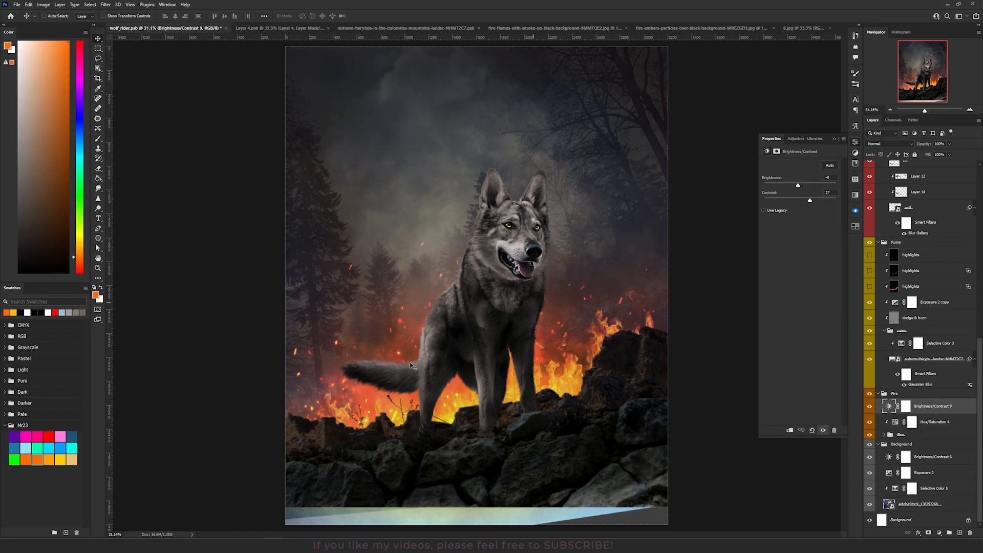
Examine the wolf, the flames and the darkened ruins at several magnifications
{"action": "scroll", "coordinate": [413, 365], "scroll_direction": "down", "scroll_amount": 5}
{"action": "scroll", "coordinate": [486, 353], "scroll_direction": "up", "scroll_amount": 4}
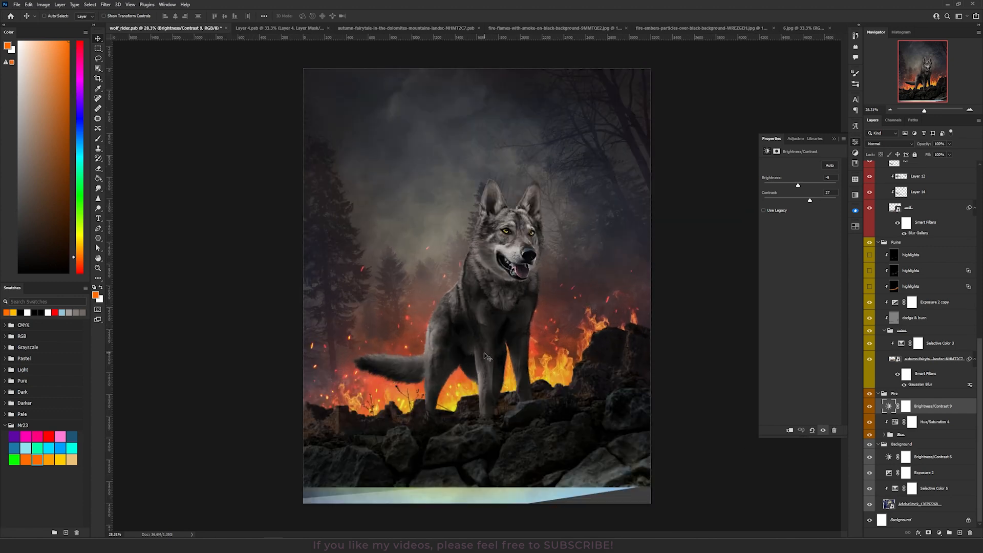
{"action": "scroll", "coordinate": [419, 377], "scroll_direction": "up", "scroll_amount": 3}
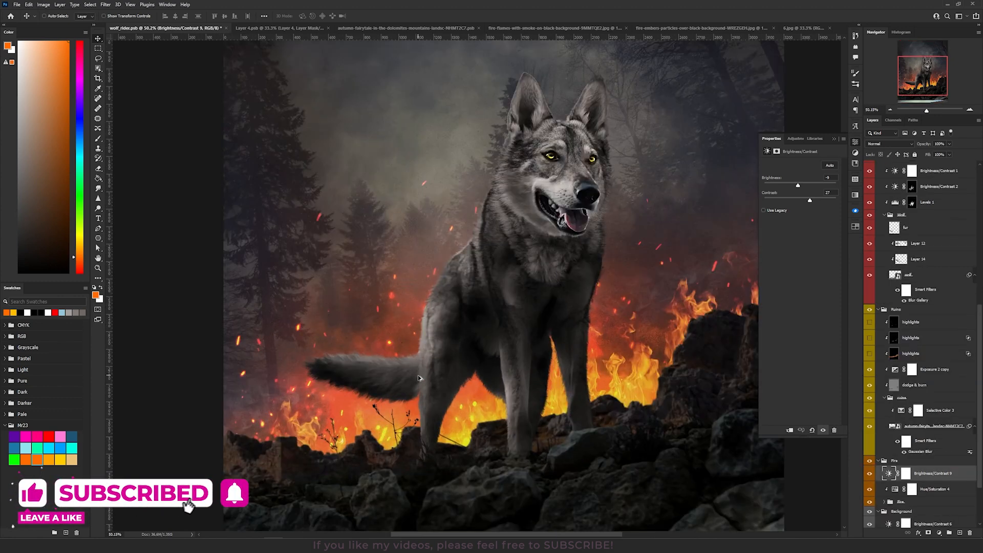
{"action": "scroll", "coordinate": [418, 377], "scroll_direction": "up", "scroll_amount": 1}
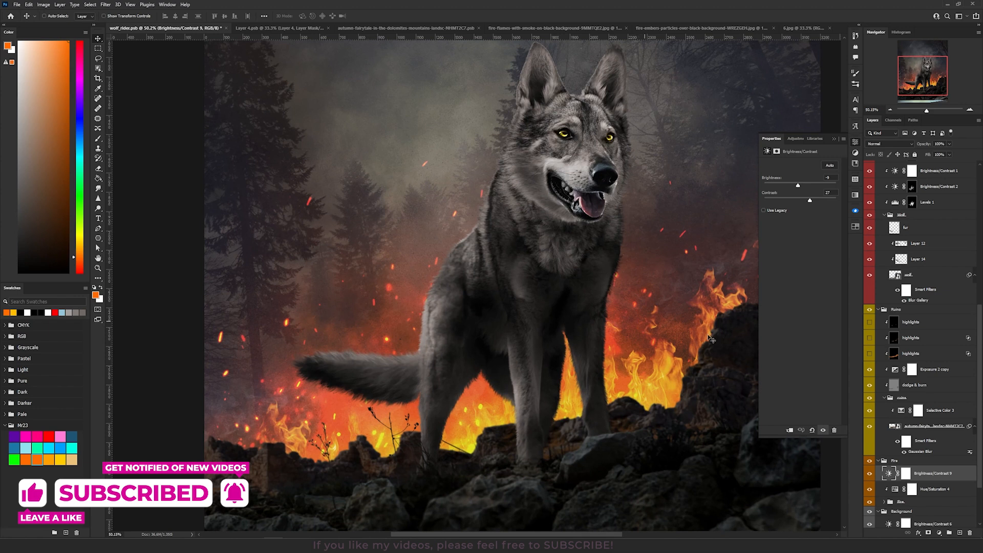
{"action": "scroll", "coordinate": [940, 418], "scroll_direction": "down", "scroll_amount": 3}
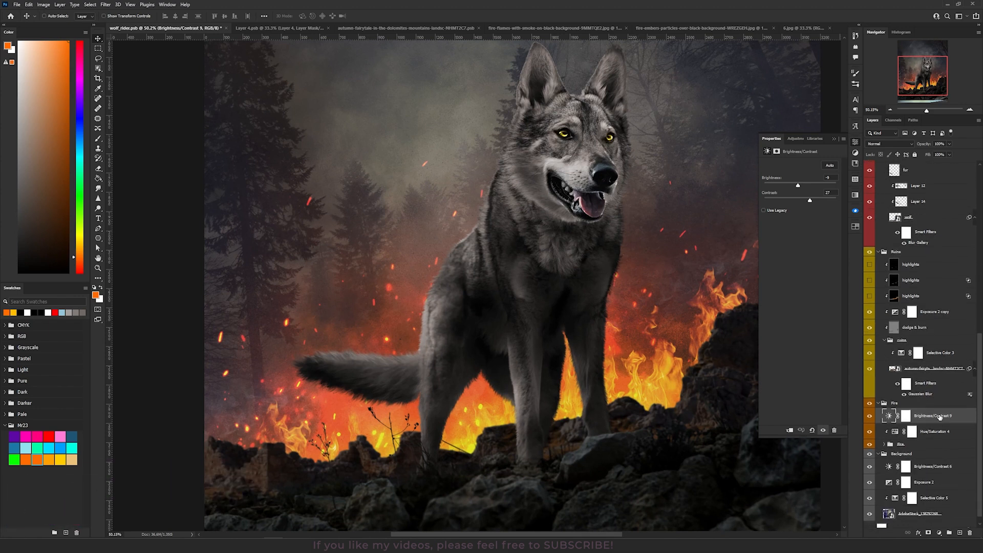
{"action": "left_click_drag", "start_coordinate": [439, 451], "coordinate": [481, 353]}
{"action": "scroll", "coordinate": [496, 334], "scroll_direction": "up", "scroll_amount": 3}
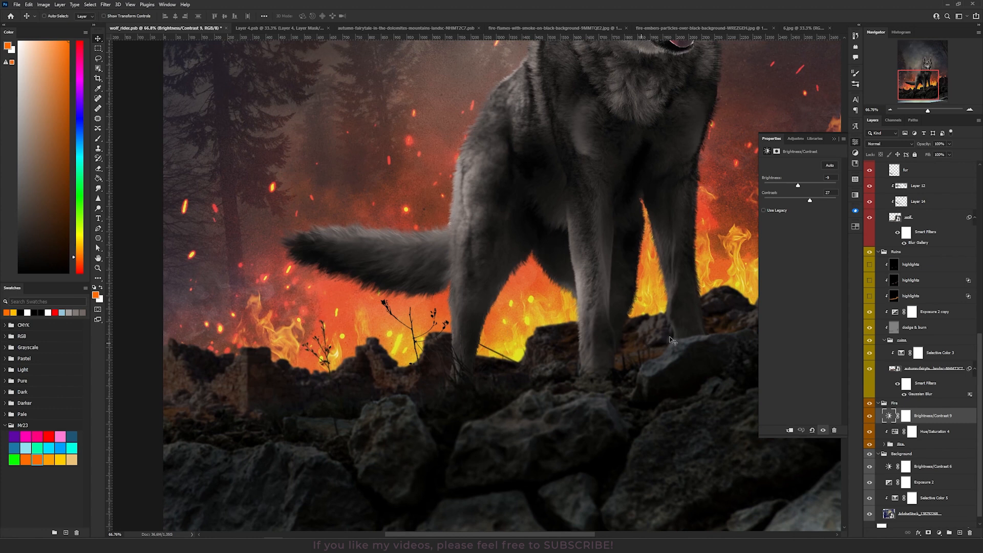
{"action": "scroll", "coordinate": [531, 318], "scroll_direction": "down", "scroll_amount": 3}
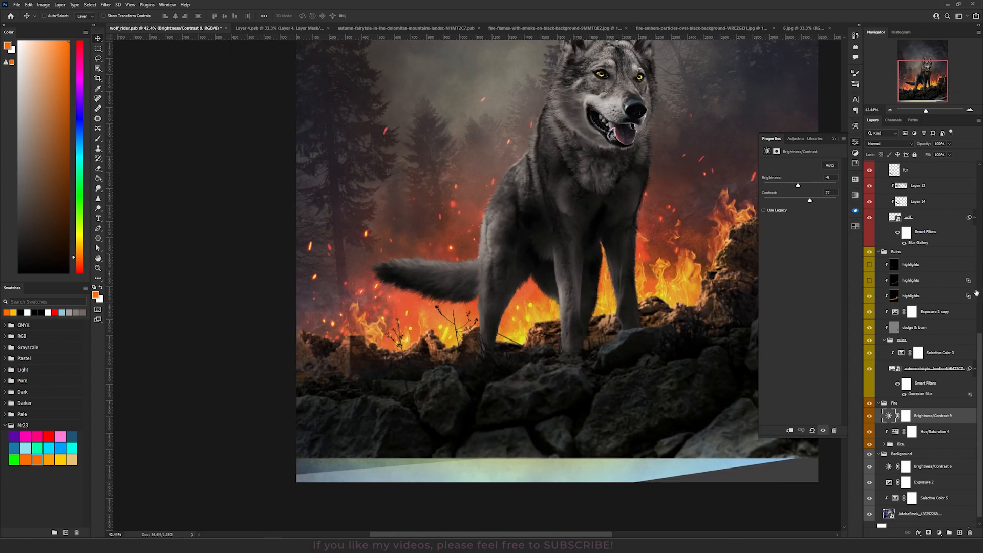
Hide the lowest highlights layer in the Ruins group and add a clipped layer above it in Linear Dodge (Add) mode
{"action": "left_click", "coordinate": [930, 293]}
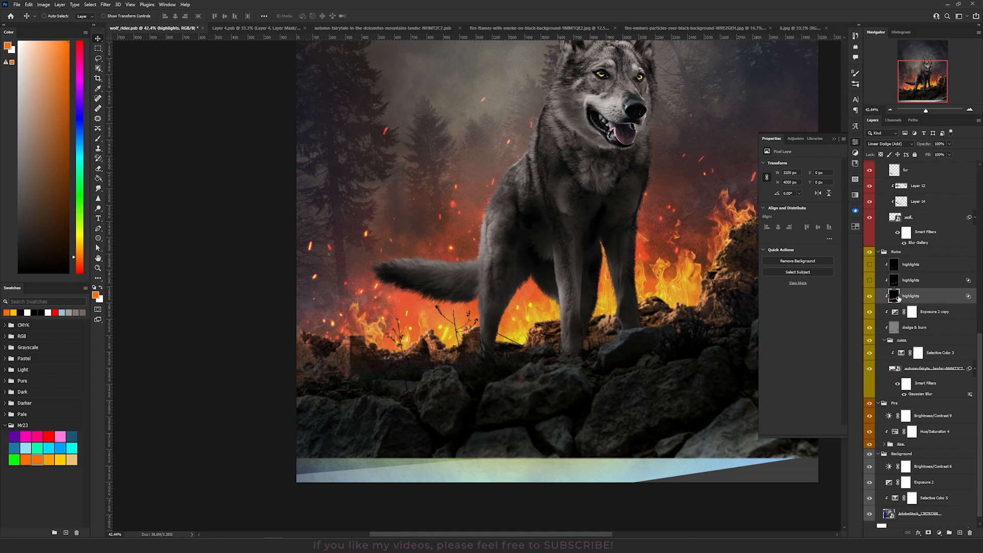
{"action": "left_click", "coordinate": [871, 297]}
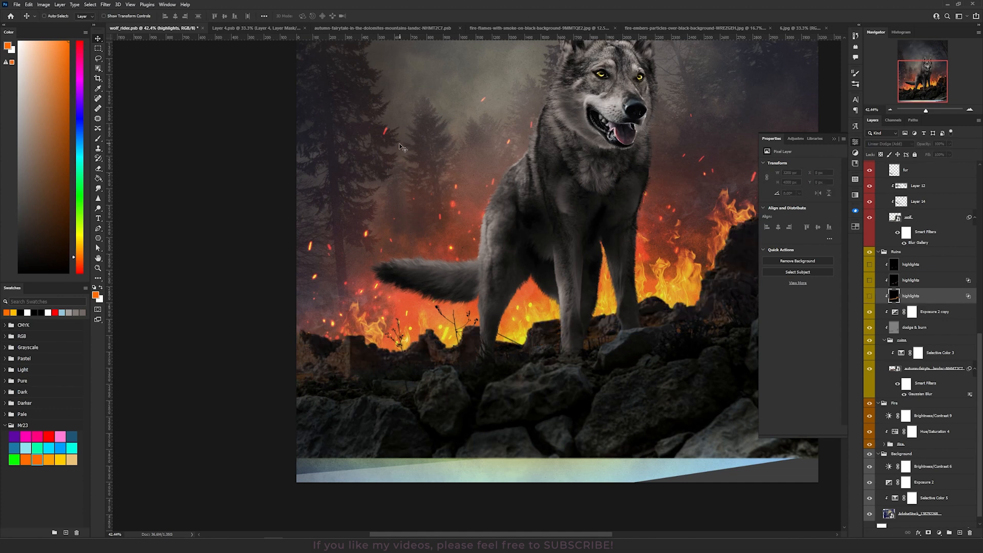
{"action": "left_click", "coordinate": [60, 5]}
{"action": "mouse_move", "coordinate": [77, 14]}
{"action": "left_click", "coordinate": [154, 14]}
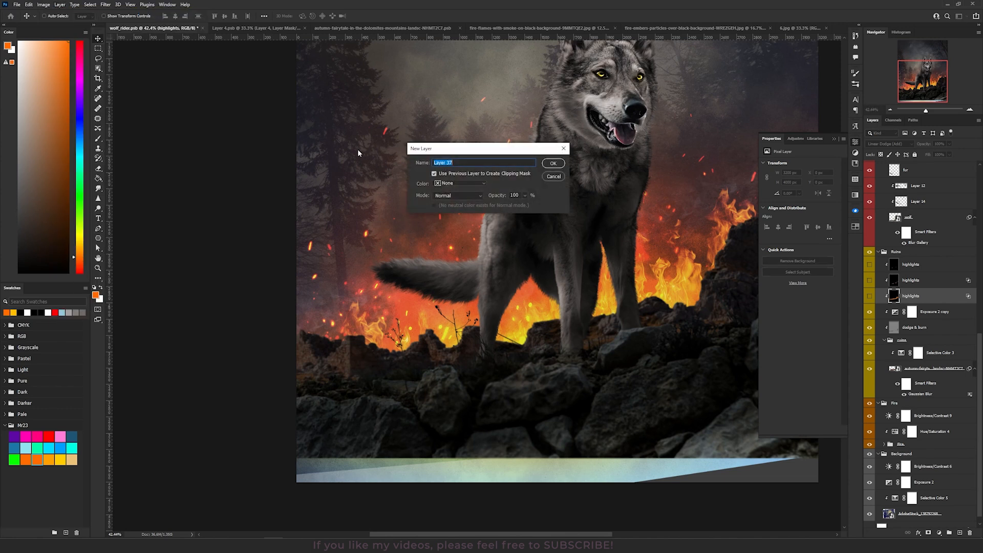
{"action": "left_click", "coordinate": [470, 195]}
{"action": "left_click", "coordinate": [465, 278]}
{"action": "left_click", "coordinate": [554, 163]}
Paint orange-red sampled from the fire along the ruins' upper edges with a smaller brush at 10% flow and adjust the layer's Blend If range
{"action": "key", "text": "b"}
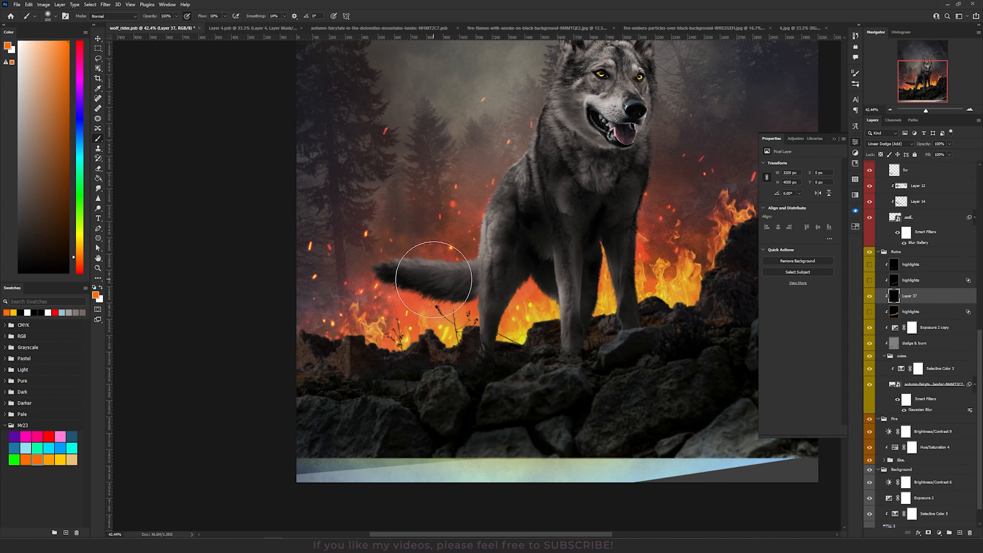
{"action": "key", "text": "bracketleft"}
{"action": "key", "text": "bracketleft"}
{"action": "left_click", "coordinate": [414, 300], "text": "alt"}
{"action": "mouse_move", "coordinate": [303, 326]}
{"action": "left_mouse_down"}
{"action": "mouse_move", "coordinate": [367, 323]}
{"action": "mouse_move", "coordinate": [368, 348]}
{"action": "mouse_move", "coordinate": [420, 331]}
{"action": "mouse_move", "coordinate": [422, 343]}
{"action": "mouse_move", "coordinate": [461, 320]}
{"action": "mouse_move", "coordinate": [511, 311]}
{"action": "mouse_move", "coordinate": [509, 325]}
{"action": "mouse_move", "coordinate": [518, 327]}
{"action": "mouse_move", "coordinate": [609, 256]}
{"action": "mouse_move", "coordinate": [594, 257]}
{"action": "mouse_move", "coordinate": [682, 261]}
{"action": "mouse_move", "coordinate": [693, 213]}
{"action": "mouse_move", "coordinate": [634, 208]}
{"action": "left_mouse_up"}
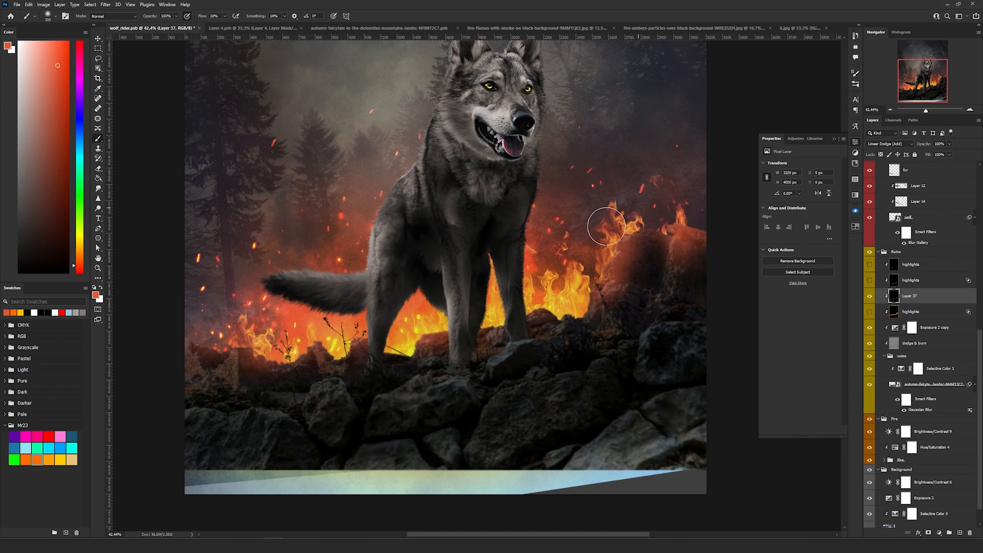
{"action": "mouse_move", "coordinate": [538, 316]}
{"action": "left_mouse_down"}
{"action": "mouse_move", "coordinate": [517, 328]}
{"action": "mouse_move", "coordinate": [452, 323]}
{"action": "mouse_move", "coordinate": [327, 375]}
{"action": "mouse_move", "coordinate": [308, 351]}
{"action": "mouse_move", "coordinate": [177, 351]}
{"action": "mouse_move", "coordinate": [149, 322]}
{"action": "left_mouse_up"}
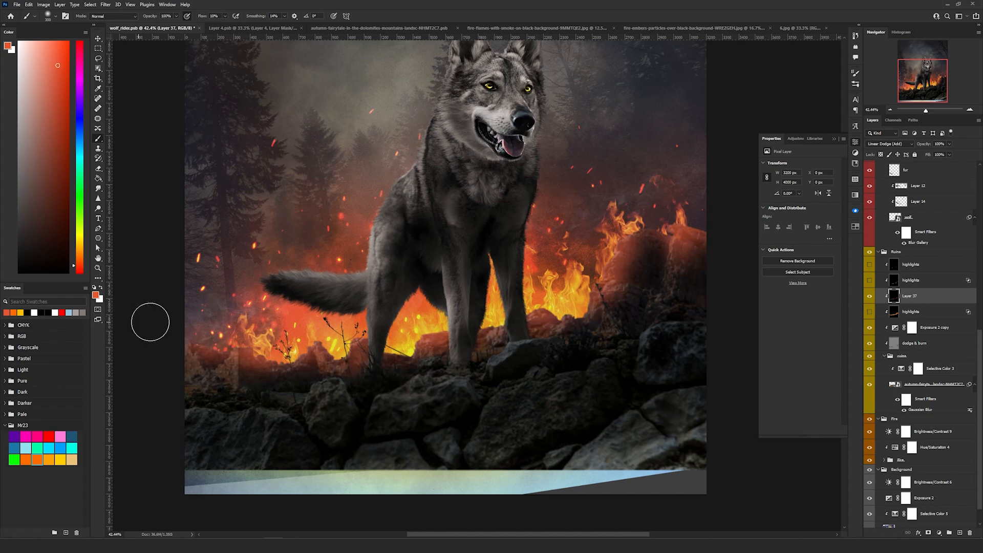
{"action": "double_click", "coordinate": [954, 298]}
{"action": "left_click_drag", "start_coordinate": [743, 334], "coordinate": [784, 334]}
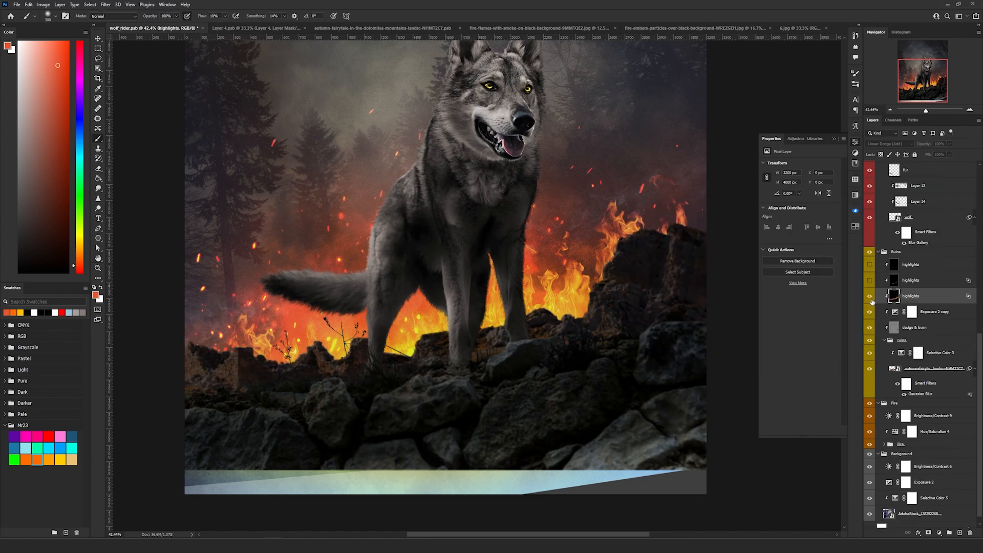
Turn on the three highlights layers in the Ruins group from the lowest to the uppermost
{"action": "left_click", "coordinate": [870, 298]}
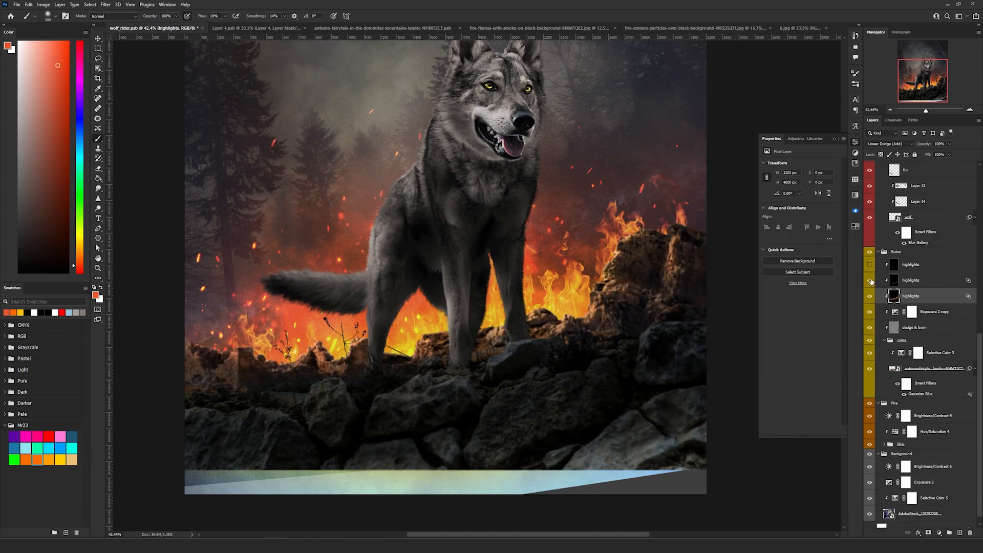
{"action": "left_click", "coordinate": [870, 281]}
{"action": "left_click", "coordinate": [927, 285]}
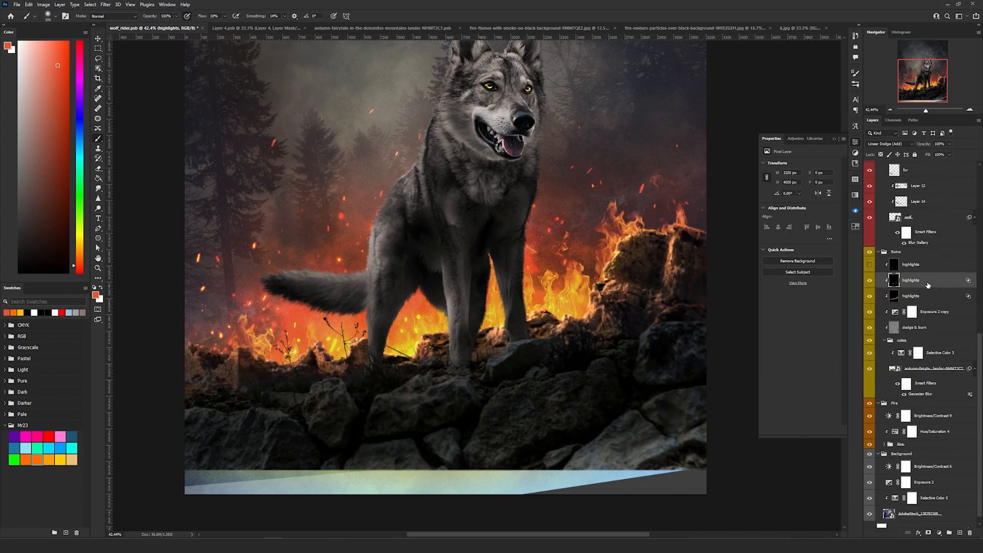
{"action": "left_click", "coordinate": [869, 266]}
{"action": "left_click", "coordinate": [926, 266]}
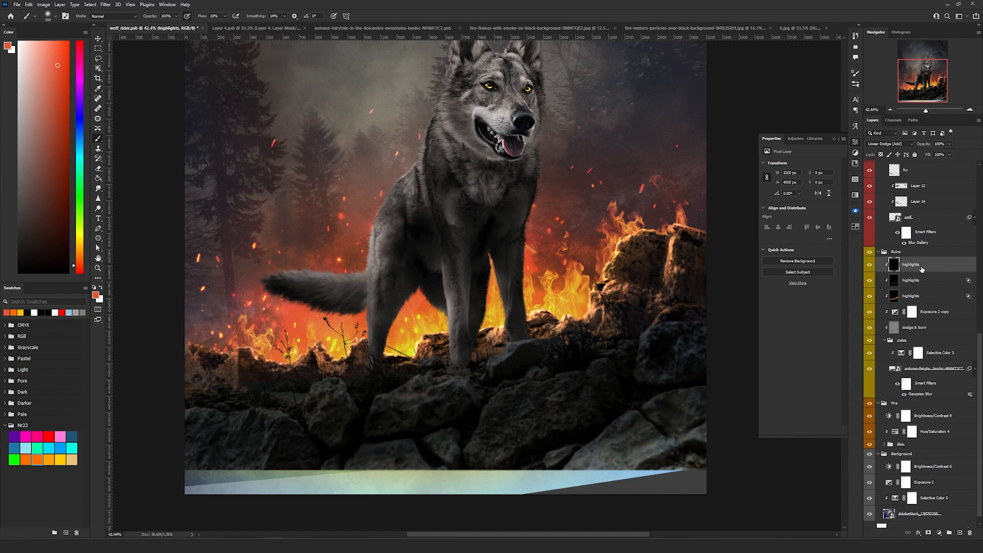
Turn on the two upper highlights layers in the wolf group and collapse the group
{"action": "key", "text": "v"}
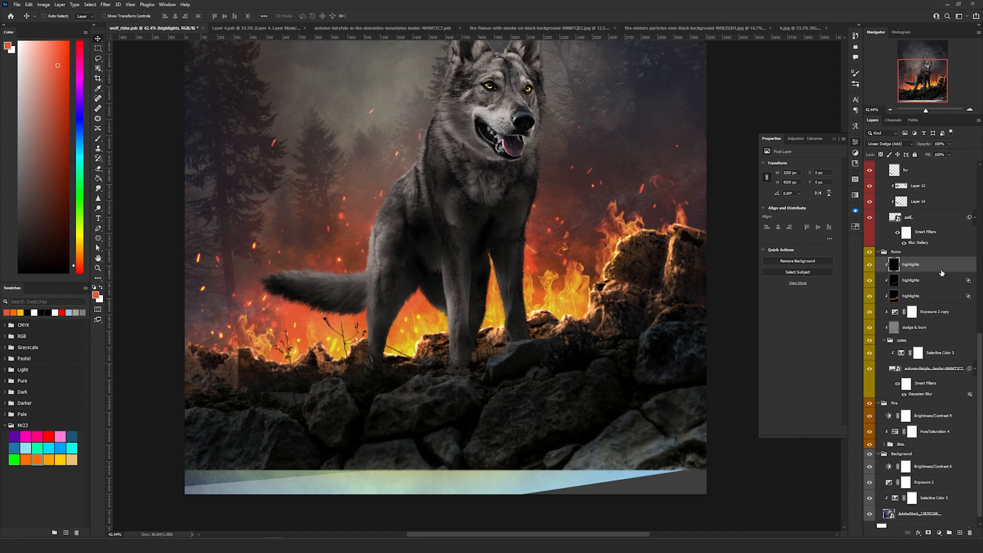
{"action": "key", "text": "ctrl+minus"}
{"action": "scroll", "coordinate": [919, 332], "scroll_direction": "up", "scroll_amount": 10}
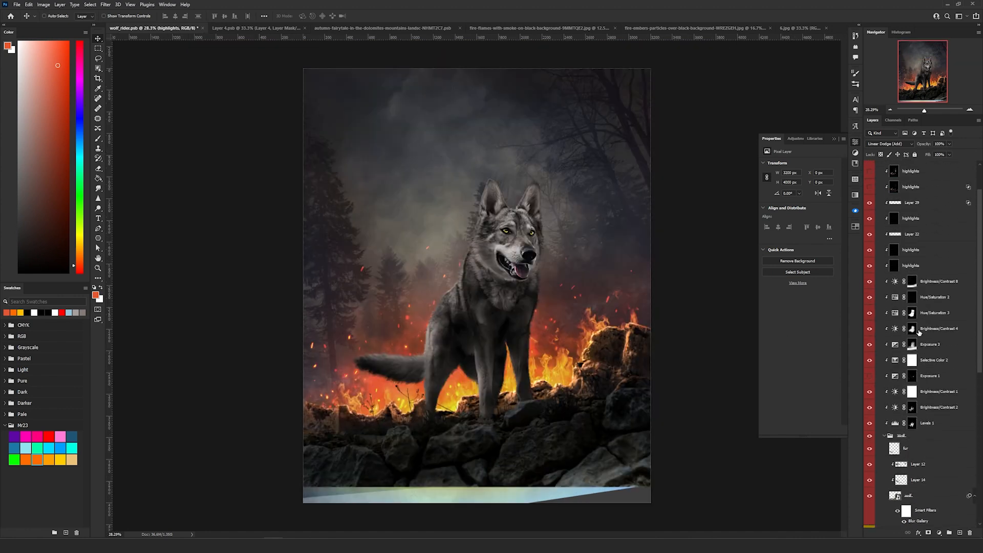
{"action": "left_click", "coordinate": [870, 242]}
{"action": "left_click", "coordinate": [869, 242]}
{"action": "left_click", "coordinate": [869, 242]}
{"action": "left_click", "coordinate": [922, 246]}
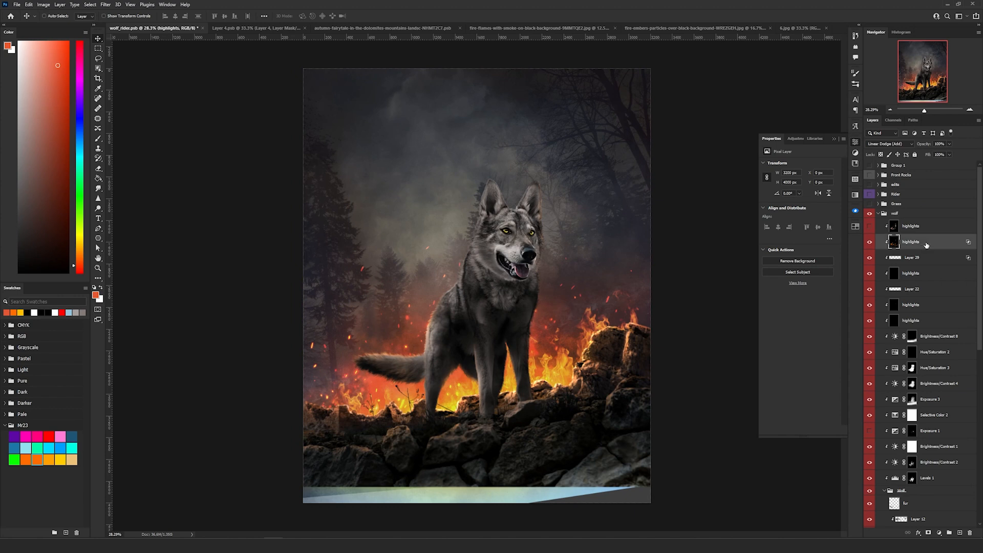
{"action": "left_click", "coordinate": [870, 227]}
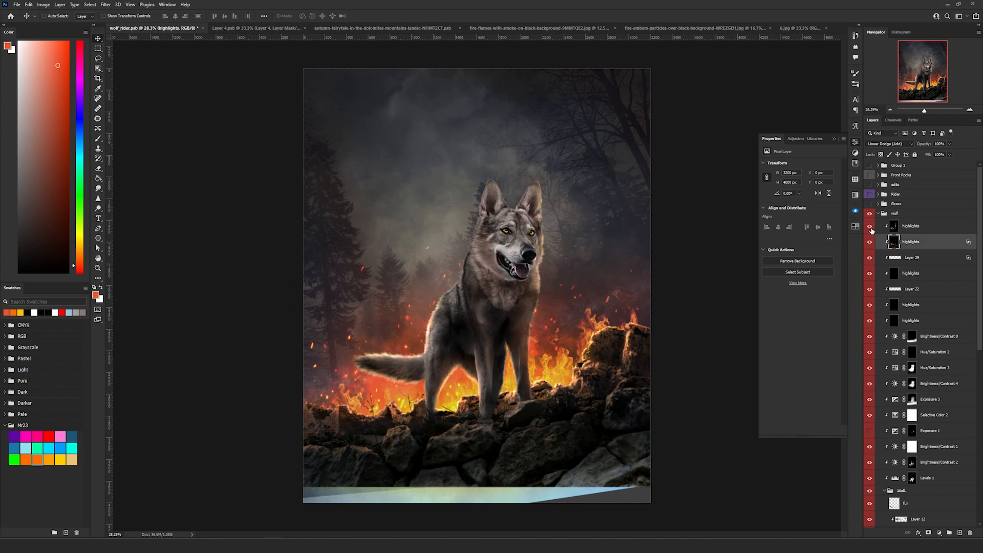
{"action": "left_click", "coordinate": [922, 230]}
{"action": "scroll", "coordinate": [446, 346], "scroll_direction": "up", "scroll_amount": 3}
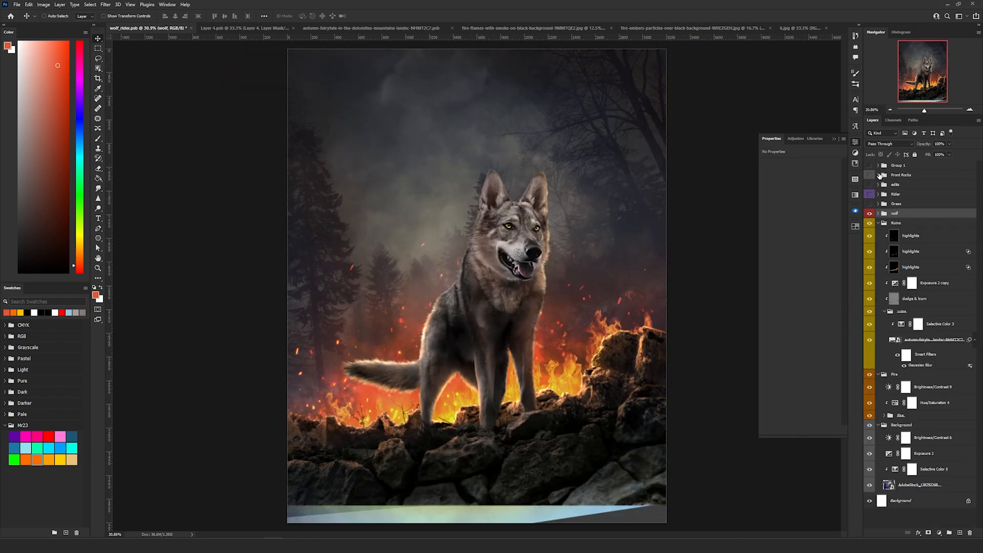
Expand the Front Rocks group and show the Layer 13 smart object holding the foreground rocks
{"action": "left_click", "coordinate": [879, 175]}
{"action": "left_click", "coordinate": [870, 245]}
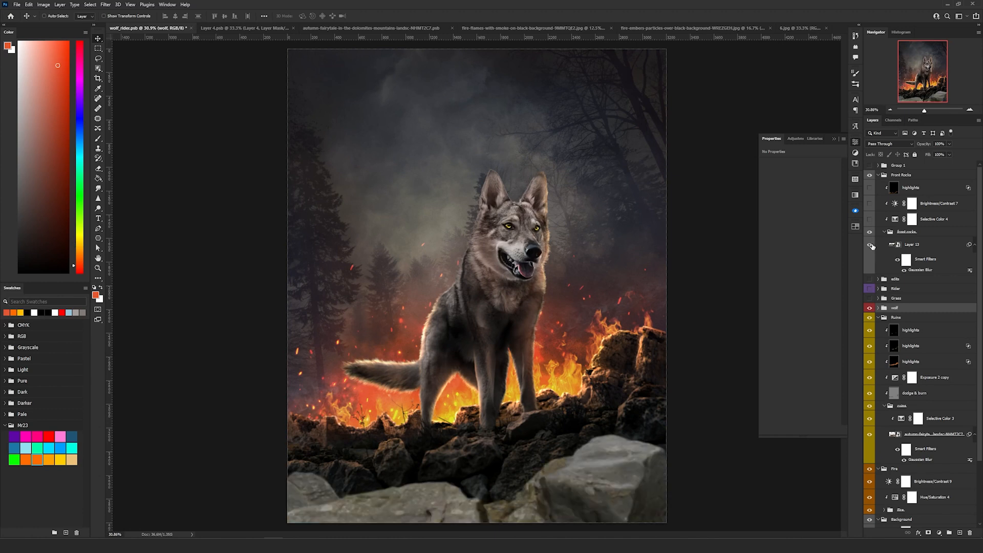
{"action": "left_click", "coordinate": [897, 246]}
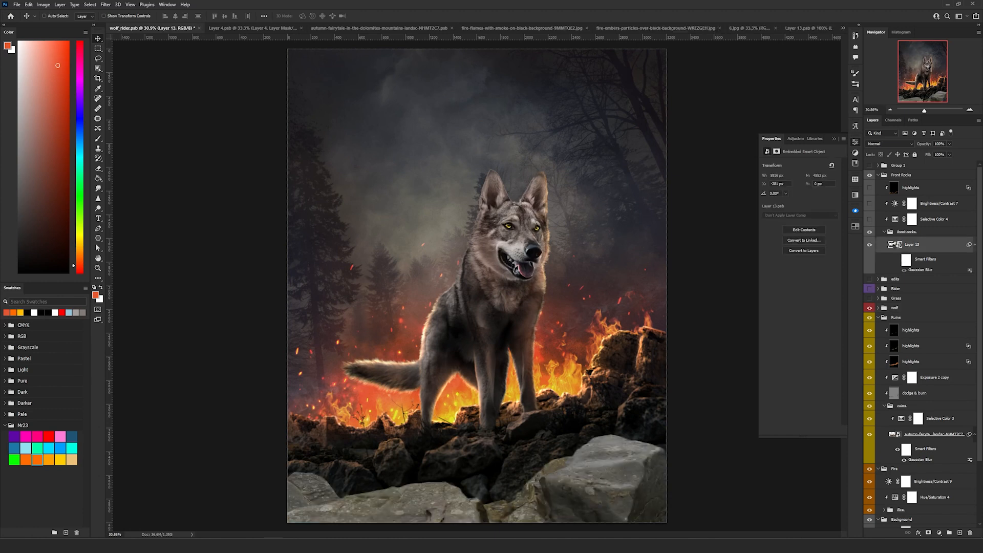
Open the contents of Layer 13, disable its top layer's mask to view the full rocks photo, and return to wolf_rider.psb
{"action": "double_click", "coordinate": [895, 245]}
{"action": "left_click", "coordinate": [901, 169], "text": "shift"}
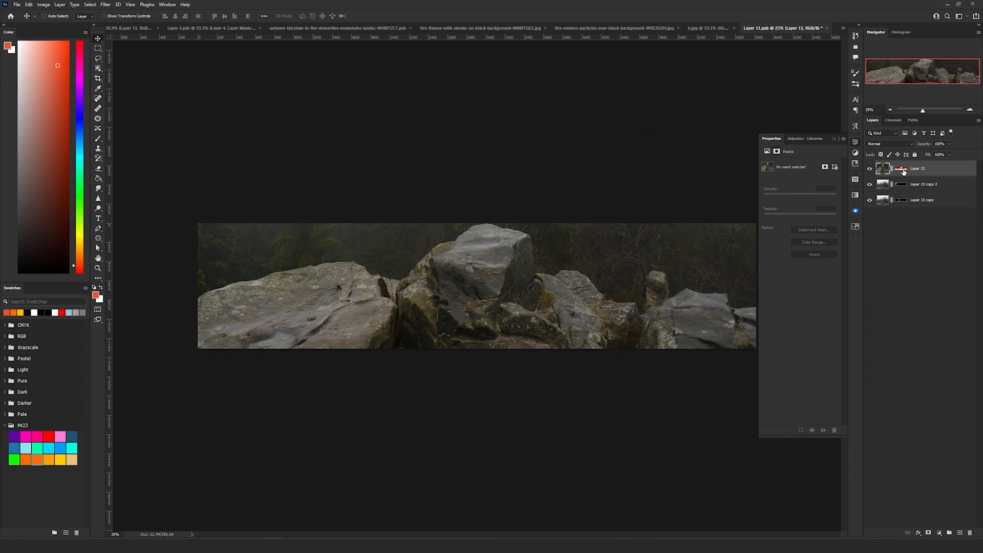
{"action": "left_click", "coordinate": [131, 28]}
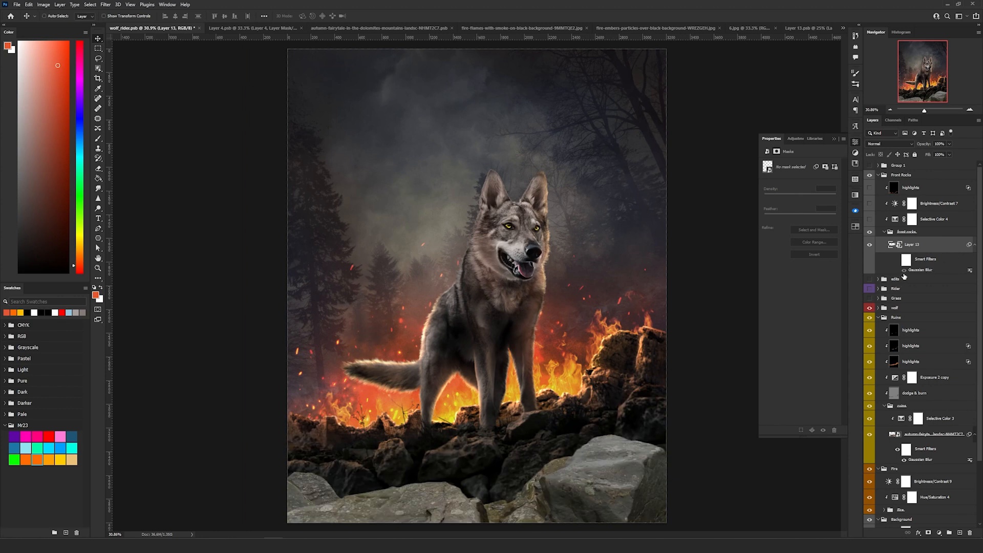
{"action": "left_click", "coordinate": [941, 246]}
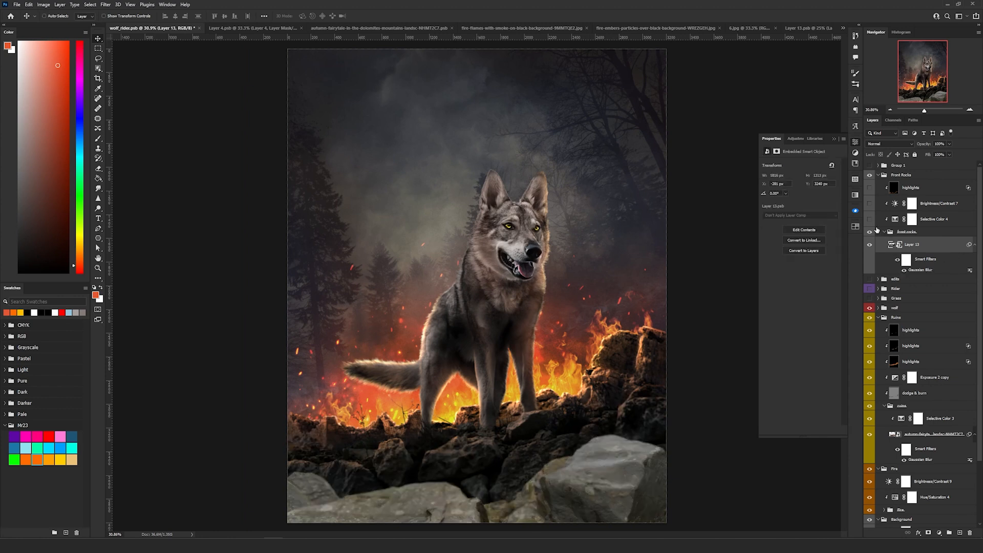
Turn on the Selective Color 4 and Brightness/Contrast 7 adjustments over the front rocks, showing their settings
{"action": "left_click", "coordinate": [896, 219]}
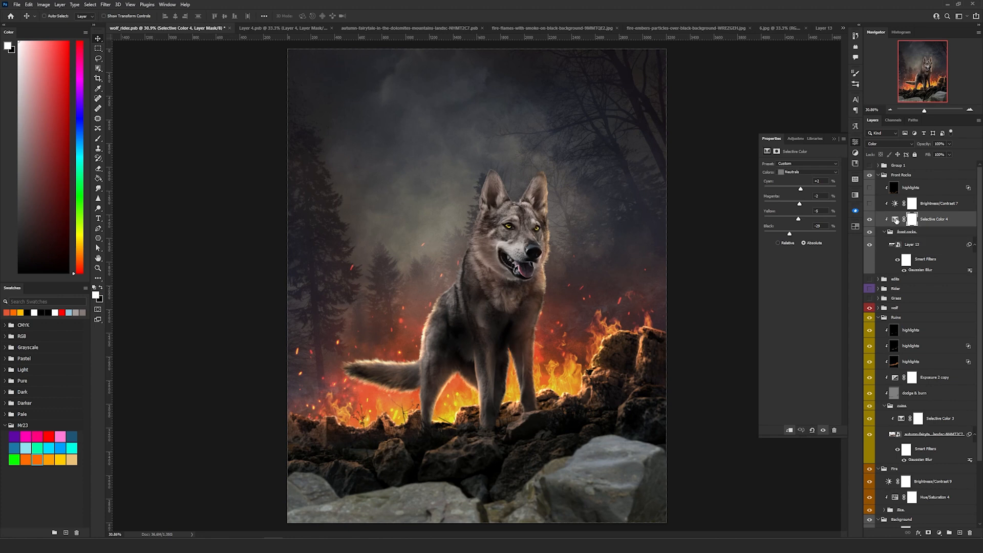
{"action": "left_click", "coordinate": [882, 145]}
{"action": "left_click", "coordinate": [883, 146]}
{"action": "left_click", "coordinate": [871, 203]}
{"action": "left_click", "coordinate": [892, 203]}
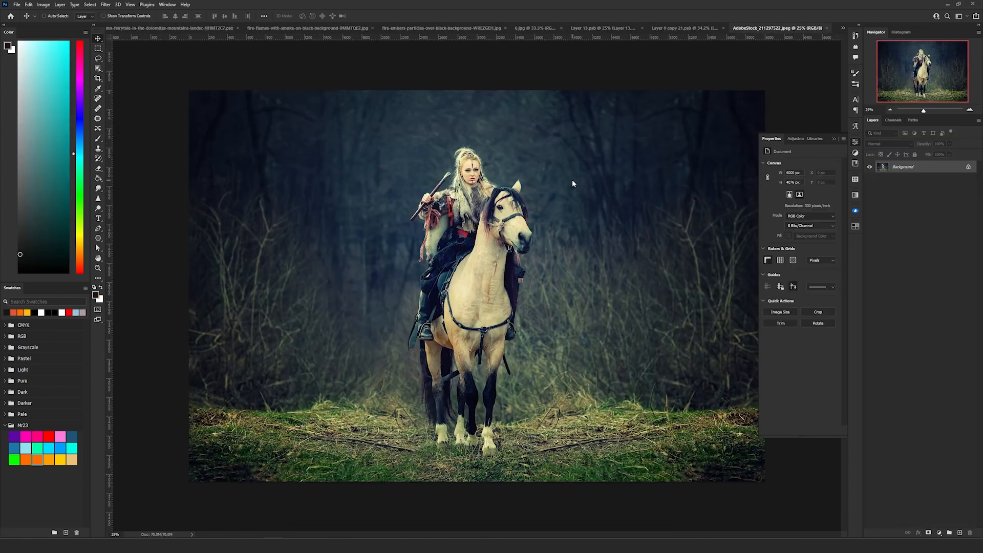
Examine the stock photo of the woman on horseback and her masked cut-out in the smart object
{"action": "scroll", "coordinate": [572, 179], "scroll_direction": "up", "scroll_amount": 5}
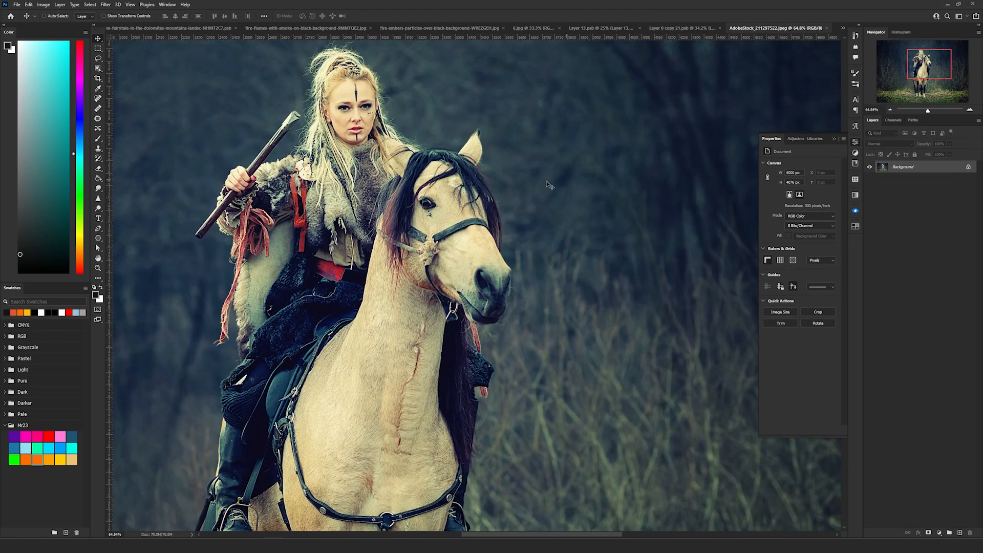
{"action": "left_click_drag", "start_coordinate": [509, 163], "coordinate": [591, 156]}
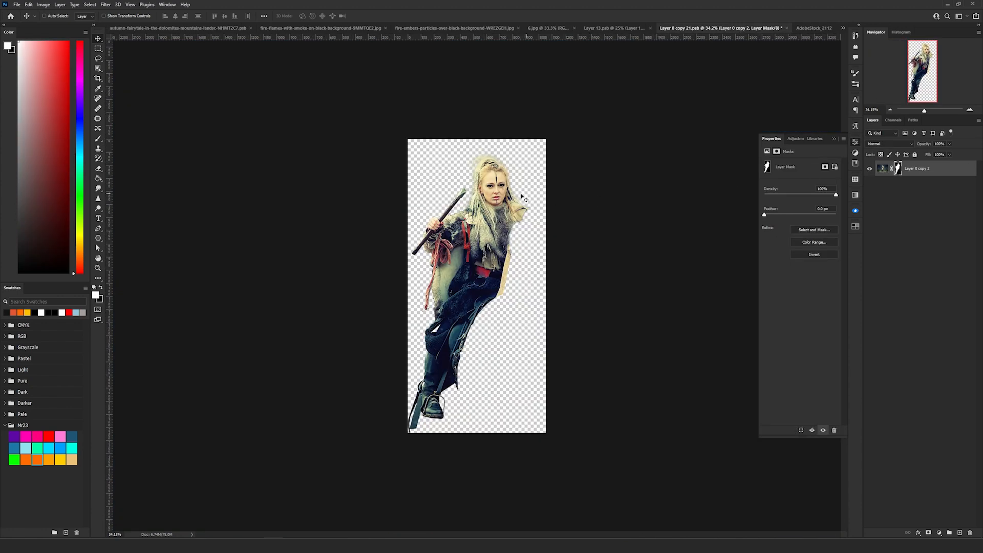
{"action": "scroll", "coordinate": [481, 229], "scroll_direction": "up", "scroll_amount": 3}
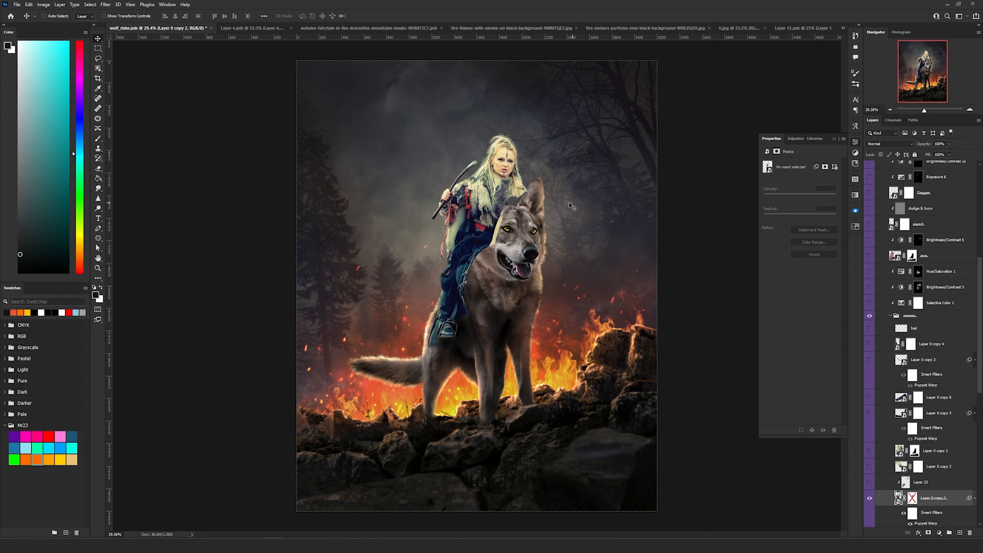
Enable the layer mask on the rider's Layer 0 copy 2 in wolf_rider.psb
{"action": "scroll", "coordinate": [569, 202], "scroll_direction": "up", "scroll_amount": 3}
{"action": "scroll", "coordinate": [569, 205], "scroll_direction": "up", "scroll_amount": 3}
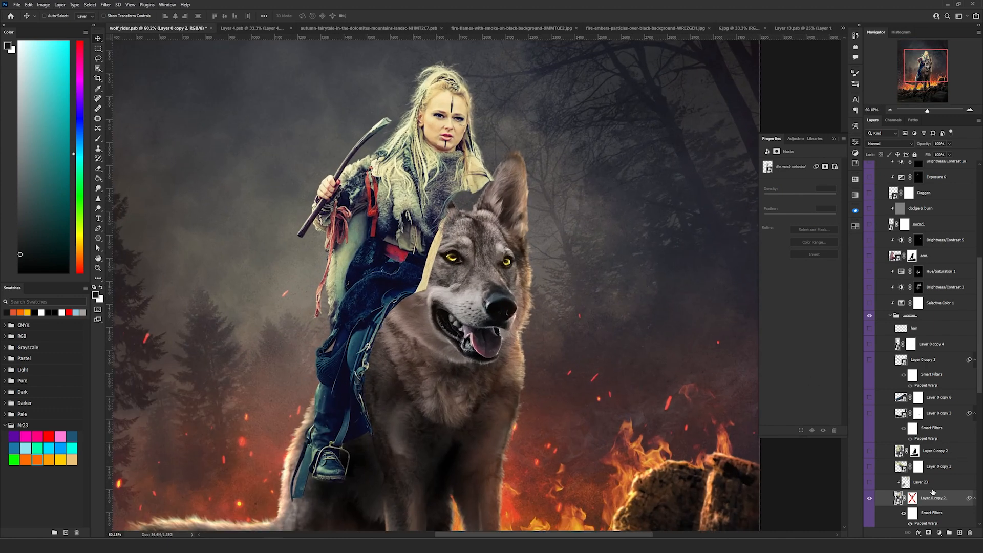
{"action": "left_click", "coordinate": [912, 498], "text": "shift"}
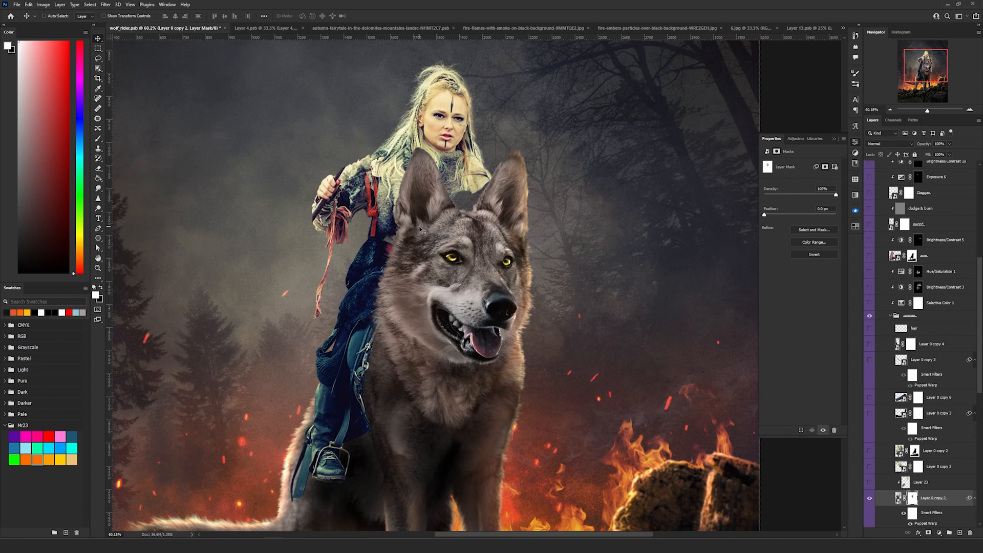
Outline the rider's shoulder and missing arm area around the wolf's ears with the Lasso, and clear the selection
{"action": "scroll", "coordinate": [420, 229], "scroll_direction": "up", "scroll_amount": 4}
{"action": "key", "text": "l"}
{"action": "mouse_move", "coordinate": [504, 214]}
{"action": "left_mouse_down"}
{"action": "mouse_move", "coordinate": [583, 266]}
{"action": "mouse_move", "coordinate": [448, 281]}
{"action": "mouse_move", "coordinate": [479, 218]}
{"action": "mouse_move", "coordinate": [503, 213]}
{"action": "mouse_move", "coordinate": [522, 261]}
{"action": "mouse_move", "coordinate": [455, 274]}
{"action": "mouse_move", "coordinate": [509, 310]}
{"action": "mouse_move", "coordinate": [504, 261]}
{"action": "mouse_move", "coordinate": [511, 276]}
{"action": "left_mouse_up"}
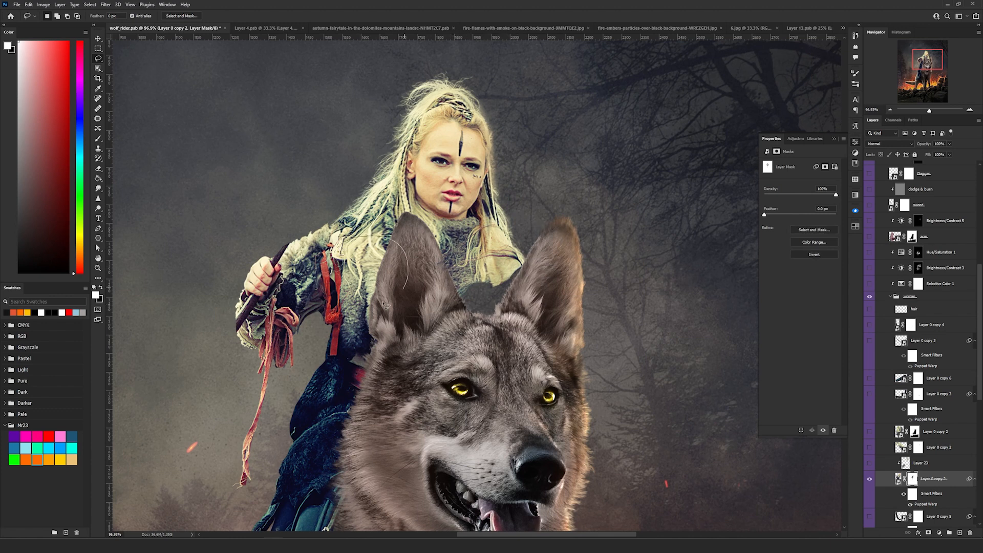
{"action": "mouse_move", "coordinate": [499, 282]}
{"action": "left_mouse_down"}
{"action": "mouse_move", "coordinate": [465, 325]}
{"action": "mouse_move", "coordinate": [490, 275]}
{"action": "mouse_move", "coordinate": [468, 275]}
{"action": "left_mouse_up"}
{"action": "key", "text": "ctrl+d"}
Show the two rider patch layers directly above Layer 23 and inspect the raised arm up close
{"action": "left_click_drag", "start_coordinate": [869, 431], "coordinate": [869, 447]}
{"action": "scroll", "coordinate": [228, 291], "scroll_direction": "up", "scroll_amount": 4}
{"action": "scroll", "coordinate": [228, 292], "scroll_direction": "up", "scroll_amount": 3}
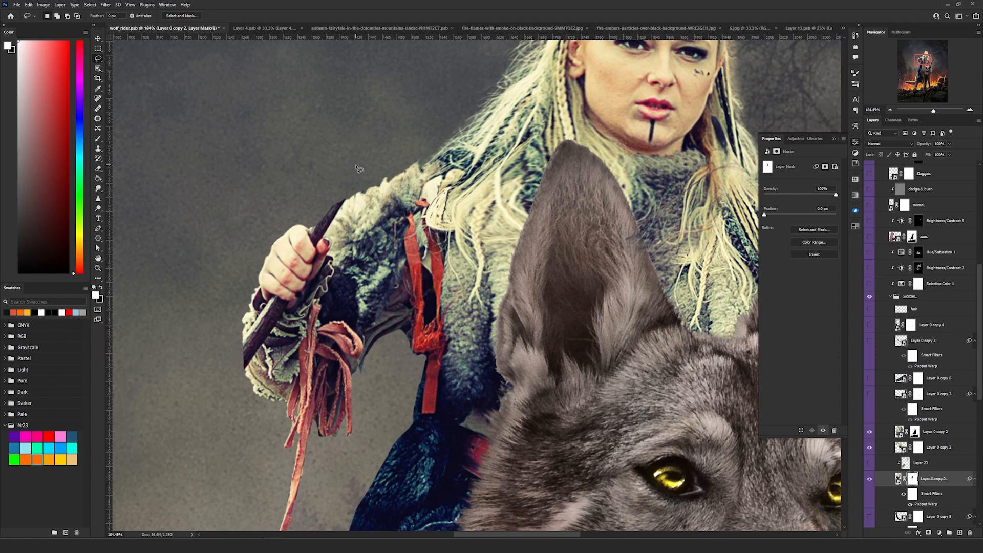
Show Layer 23 in wolf_rider.psb and outline the horse's chest strap with the Lasso in AdobeStock_211297522.jpeg
{"action": "scroll", "coordinate": [358, 169], "scroll_direction": "down", "scroll_amount": 4}
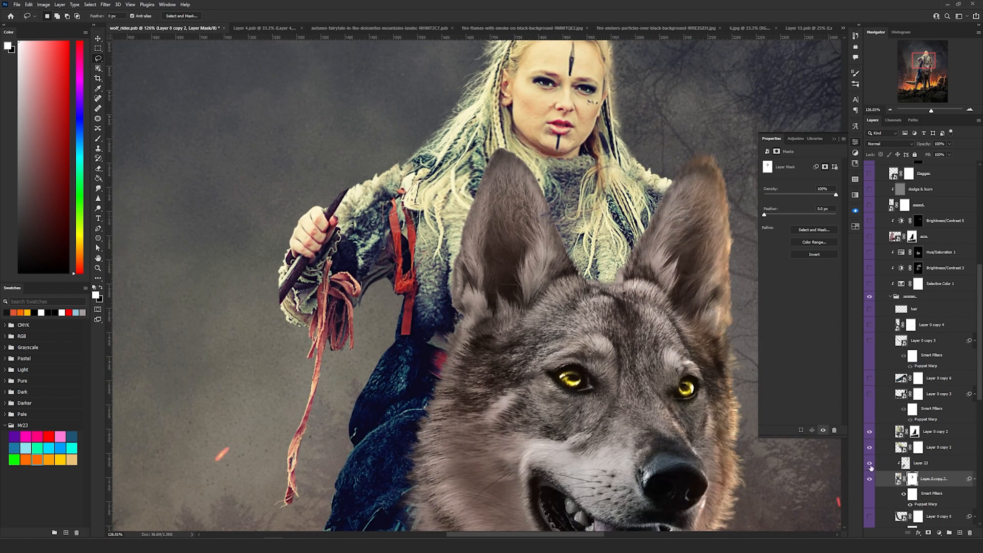
{"action": "left_click", "coordinate": [869, 464]}
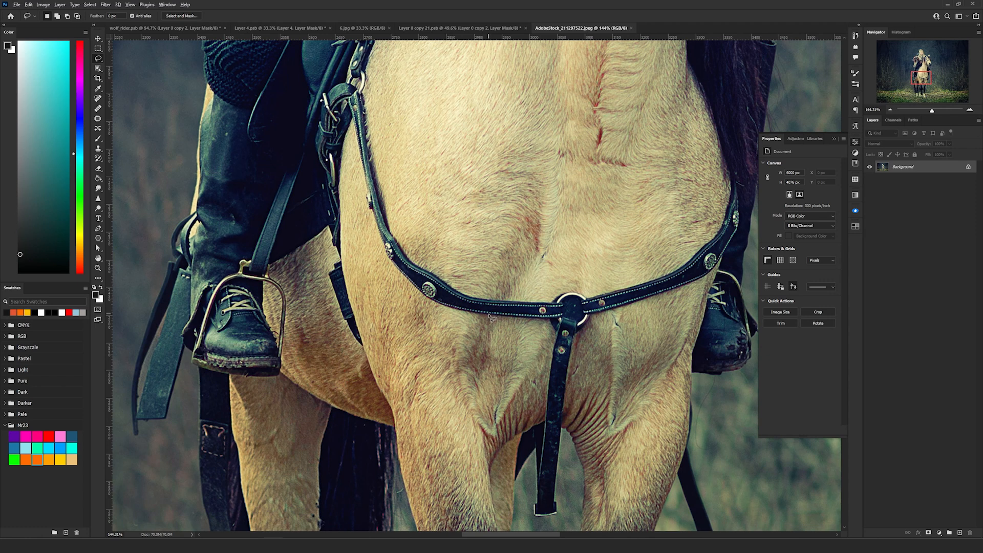
{"action": "scroll", "coordinate": [493, 318], "scroll_direction": "down", "scroll_amount": 2}
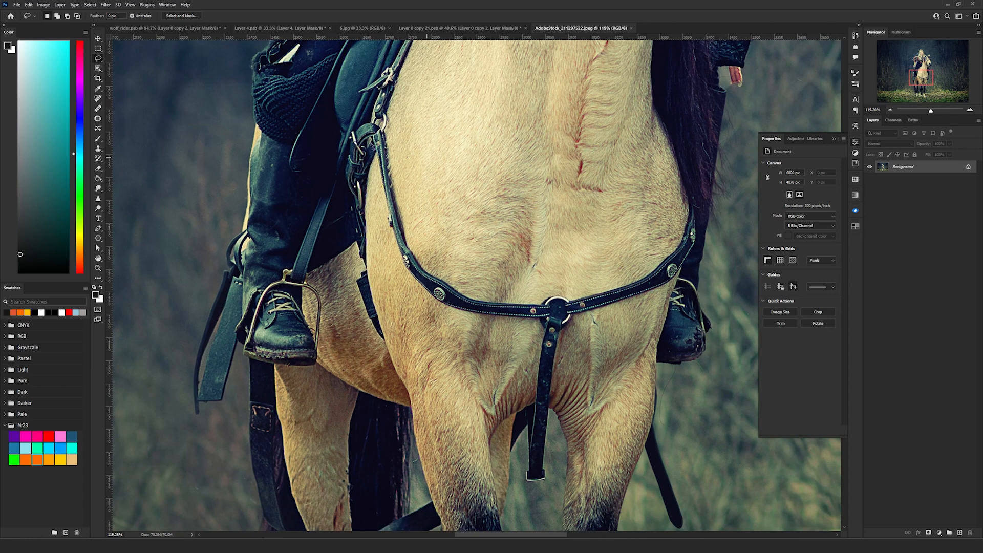
{"action": "mouse_move", "coordinate": [378, 146]}
{"action": "left_mouse_down"}
{"action": "mouse_move", "coordinate": [420, 302]}
{"action": "mouse_move", "coordinate": [533, 503]}
{"action": "left_mouse_up"}
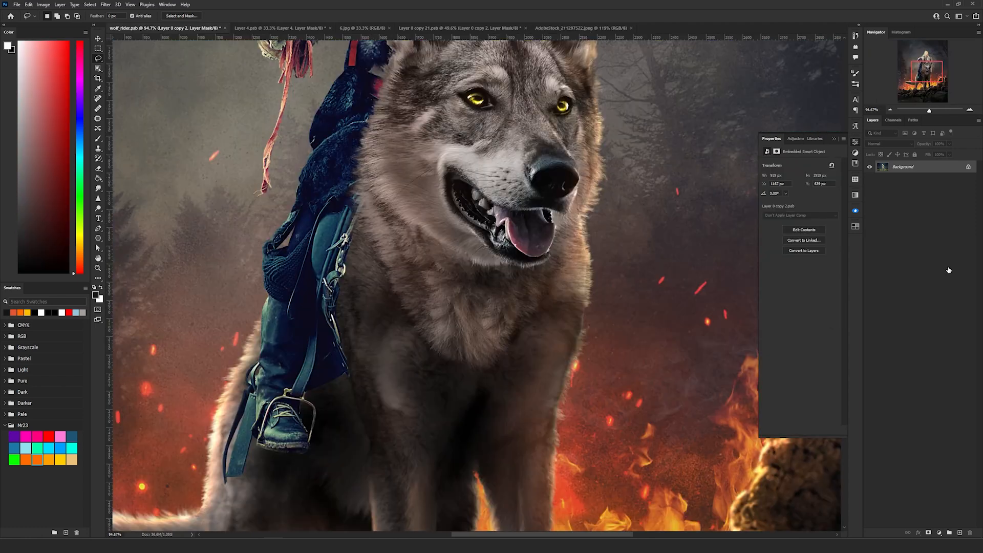
Show the chest strap layer Layer 0 copy 3 on the wolf and review its Puppet Warp pins
{"action": "left_click", "coordinate": [872, 361]}
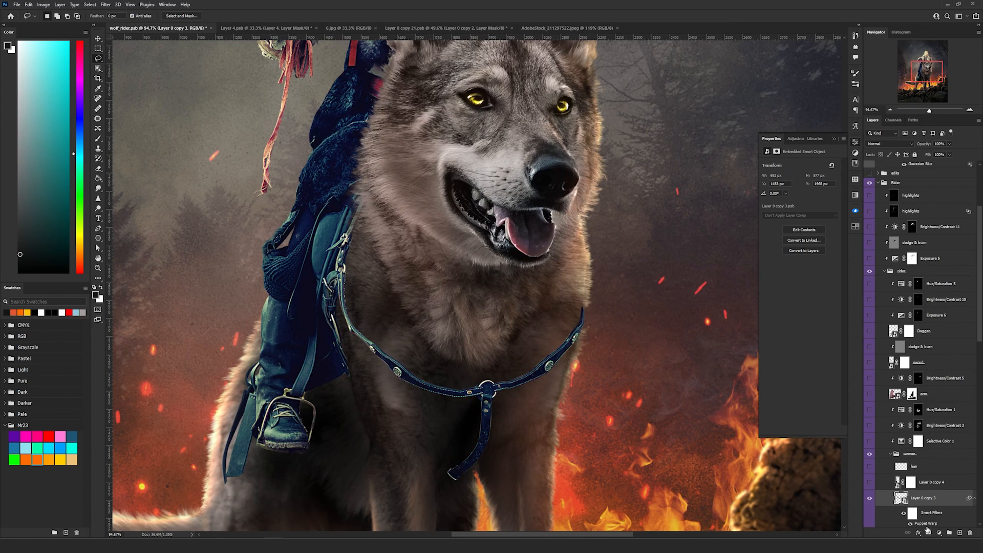
{"action": "double_click", "coordinate": [927, 523]}
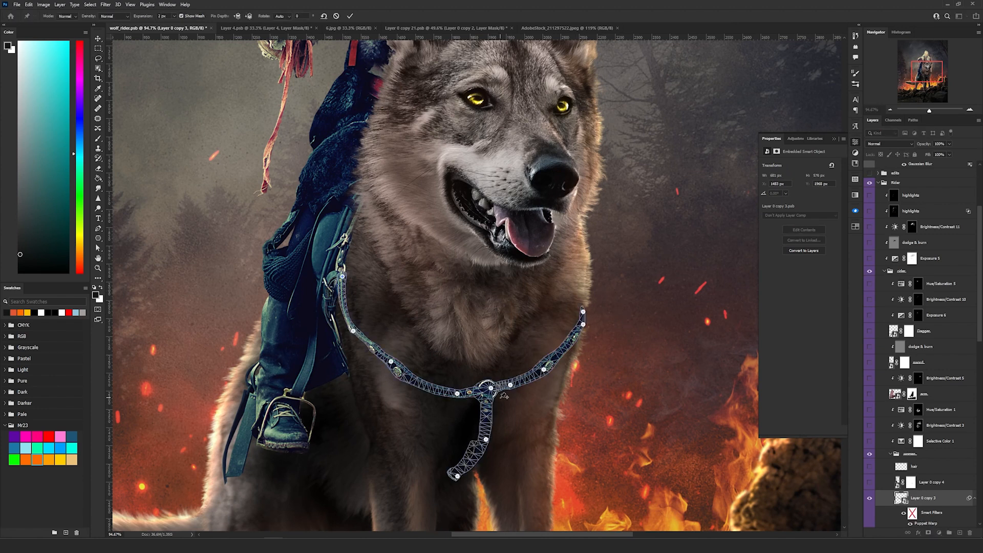
{"action": "key", "text": "Return"}
{"action": "scroll", "coordinate": [542, 386], "scroll_direction": "down", "scroll_amount": 5}
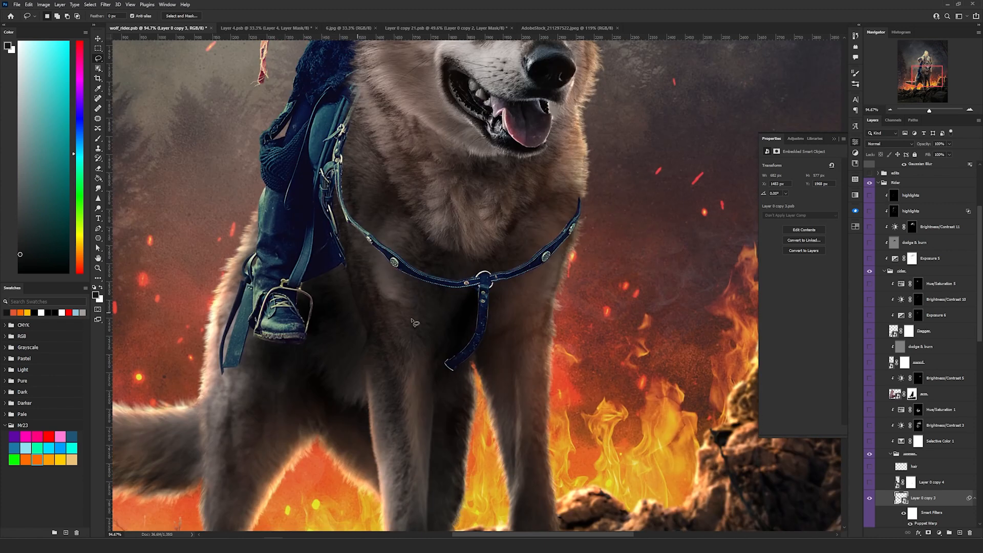
{"action": "scroll", "coordinate": [902, 428], "scroll_direction": "down", "scroll_amount": 4}
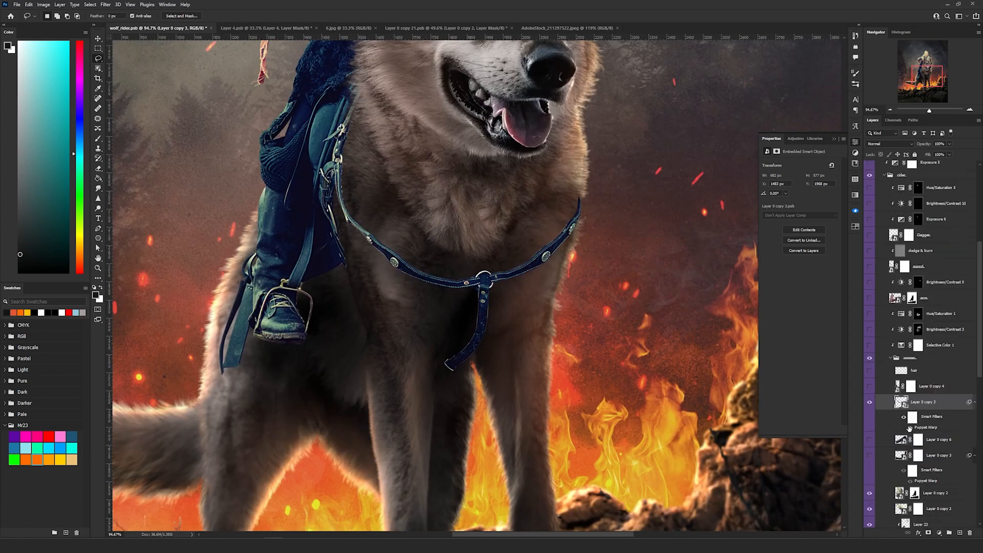
{"action": "scroll", "coordinate": [534, 324], "scroll_direction": "down", "scroll_amount": 3}
{"action": "left_click_drag", "start_coordinate": [500, 207], "coordinate": [506, 311]}
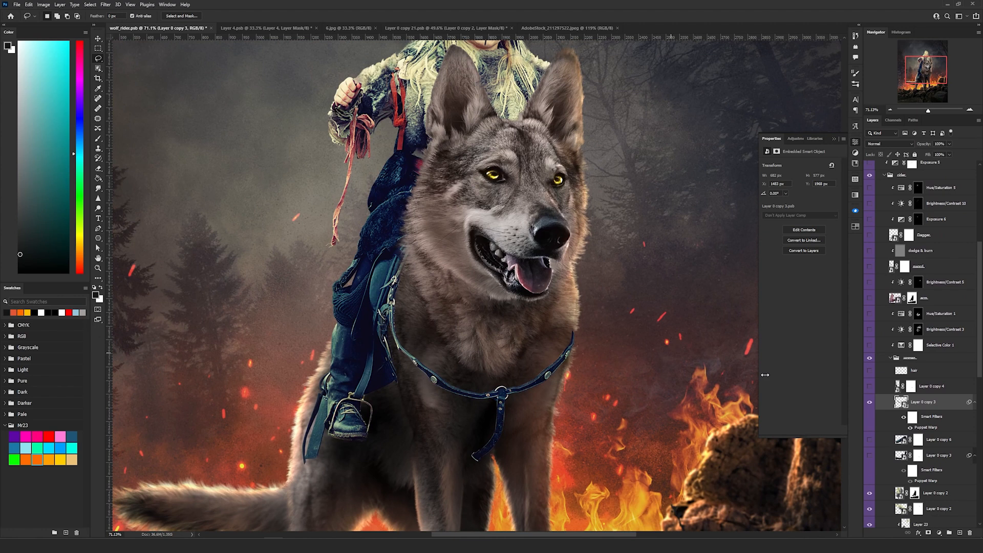
Show the remaining harness strap layers directly above and below the chest strap layer, including Layer 0 copy 6 and Layer 0 copy 4
{"action": "scroll", "coordinate": [551, 467], "scroll_direction": "up", "scroll_amount": 11}
{"action": "left_click", "coordinate": [870, 440]}
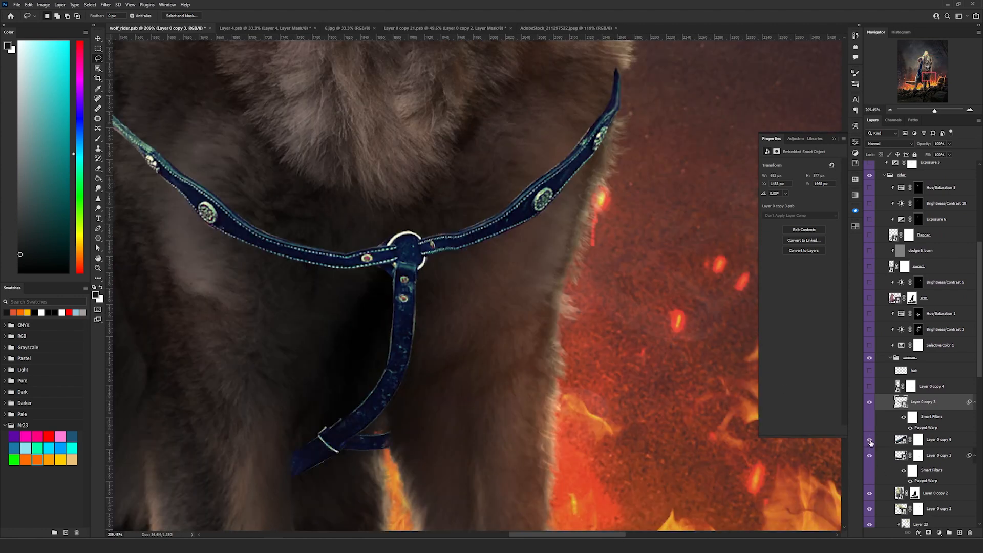
{"action": "left_click", "coordinate": [870, 387]}
{"action": "scroll", "coordinate": [925, 395], "scroll_direction": "down", "scroll_amount": 3}
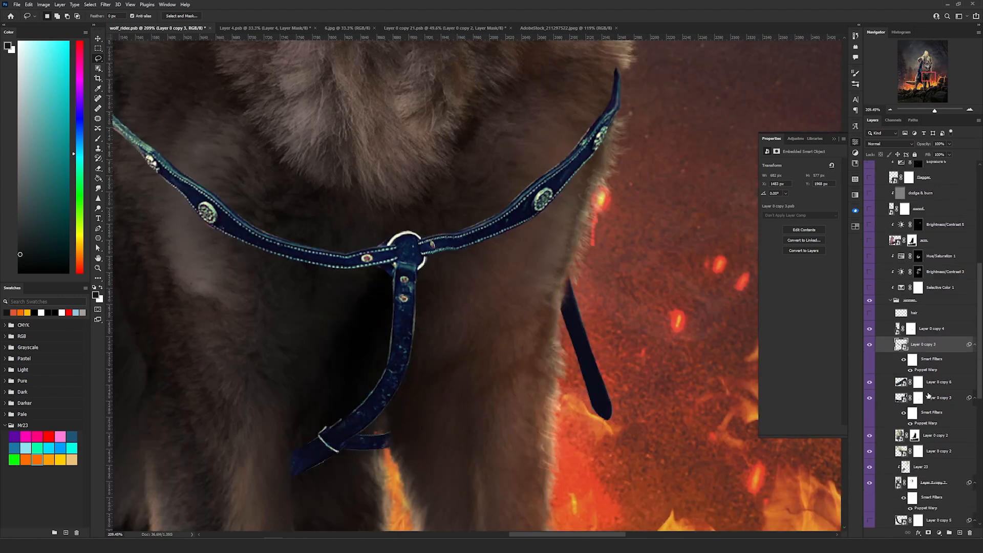
{"action": "left_click_drag", "start_coordinate": [404, 334], "coordinate": [697, 259]}
{"action": "scroll", "coordinate": [511, 360], "scroll_direction": "down", "scroll_amount": 10}
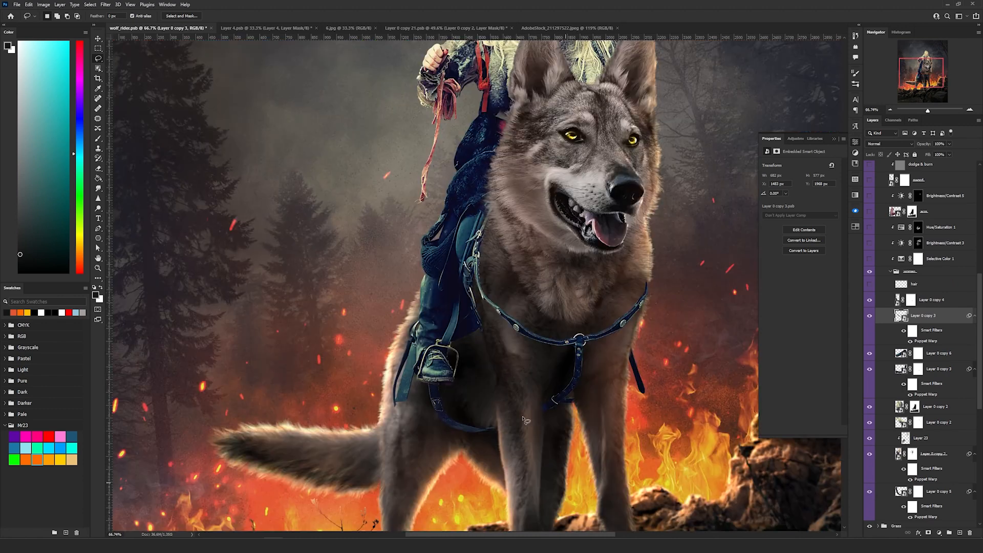
{"action": "left_click_drag", "start_coordinate": [564, 244], "coordinate": [505, 322]}
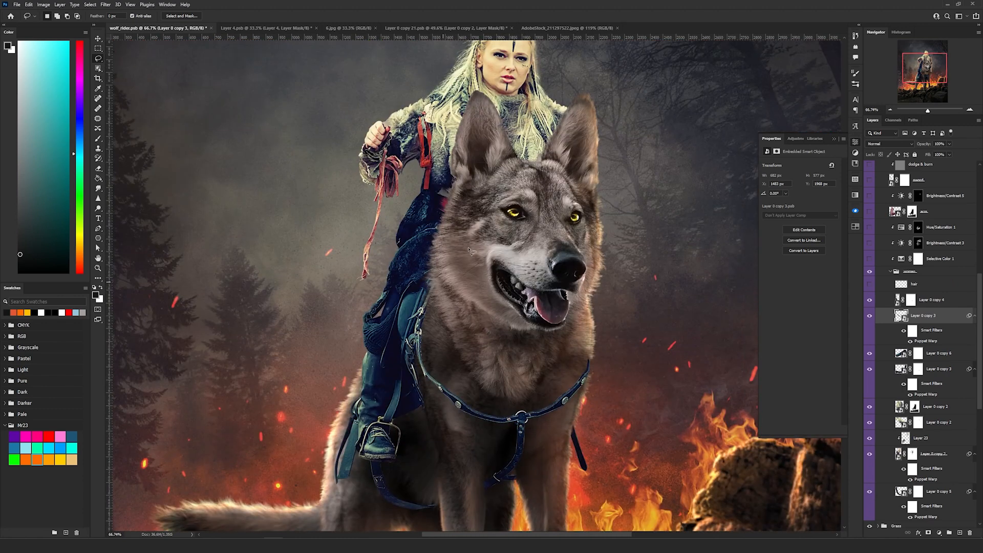
Expand the wolf group and examine the effect of Exposure 1 on the fur around the chest strap
{"action": "scroll", "coordinate": [878, 369], "scroll_direction": "down", "scroll_amount": 5}
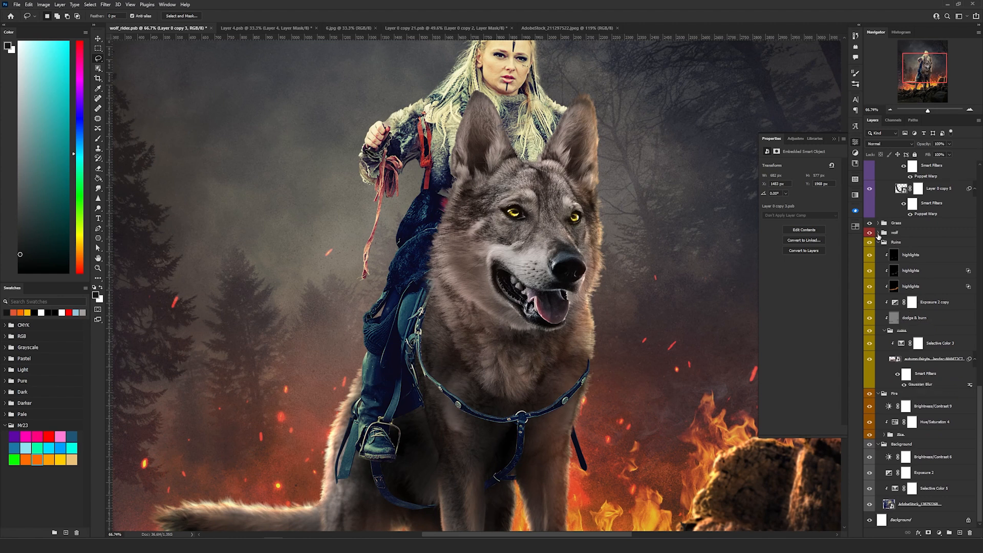
{"action": "left_click", "coordinate": [879, 234]}
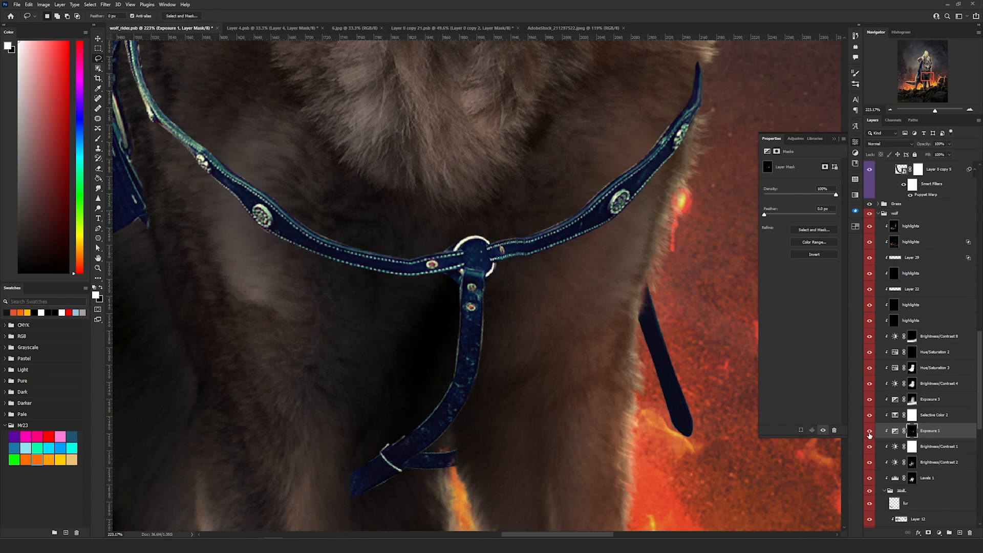
{"action": "key", "text": "ctrl+0"}
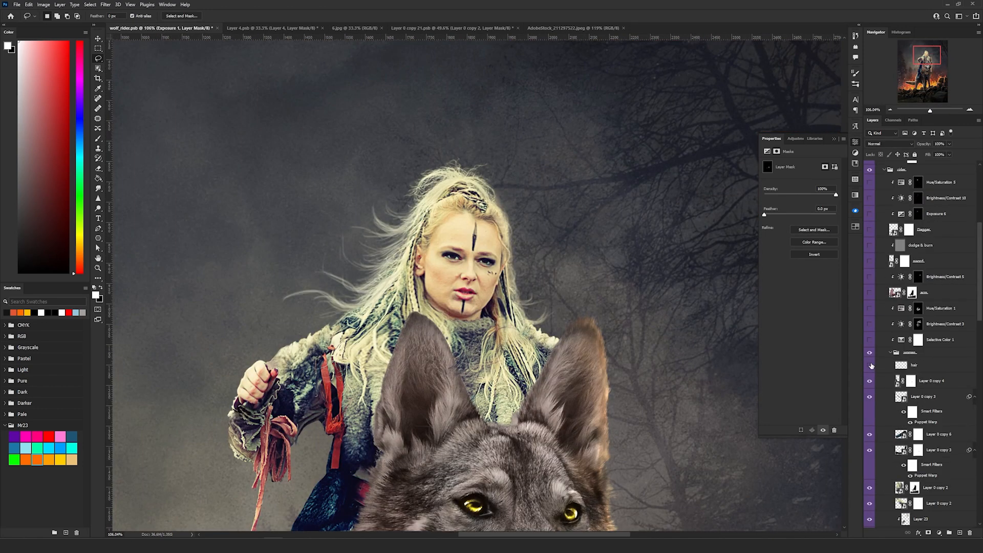
Show the rider's hair layer and the Selective Color 1 adjustment above the rider's cut-out layers
{"action": "left_click", "coordinate": [870, 365]}
{"action": "key", "text": "v"}
{"action": "scroll", "coordinate": [552, 264], "scroll_direction": "down", "scroll_amount": 4}
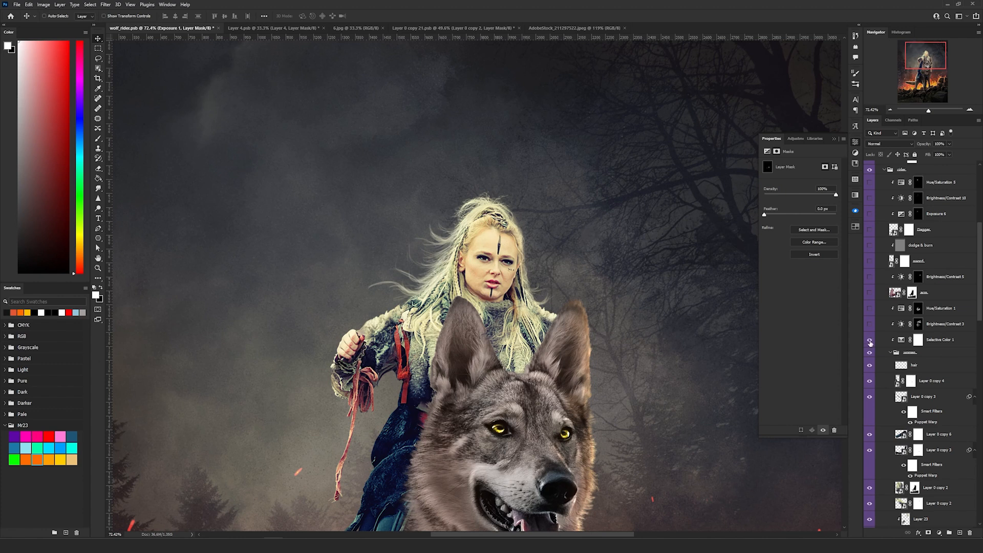
{"action": "left_click", "coordinate": [901, 340]}
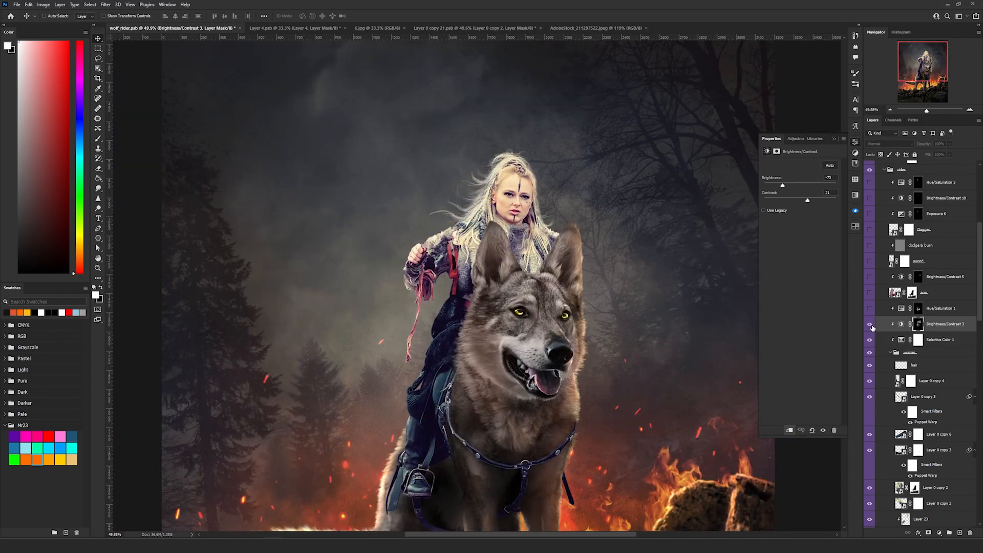
Show Brightness/Contrast 3 and Hue/Saturation 1 on the rider, comparing the leg and harness colour with and without Hue/Saturation 1
{"action": "left_click", "coordinate": [870, 325]}
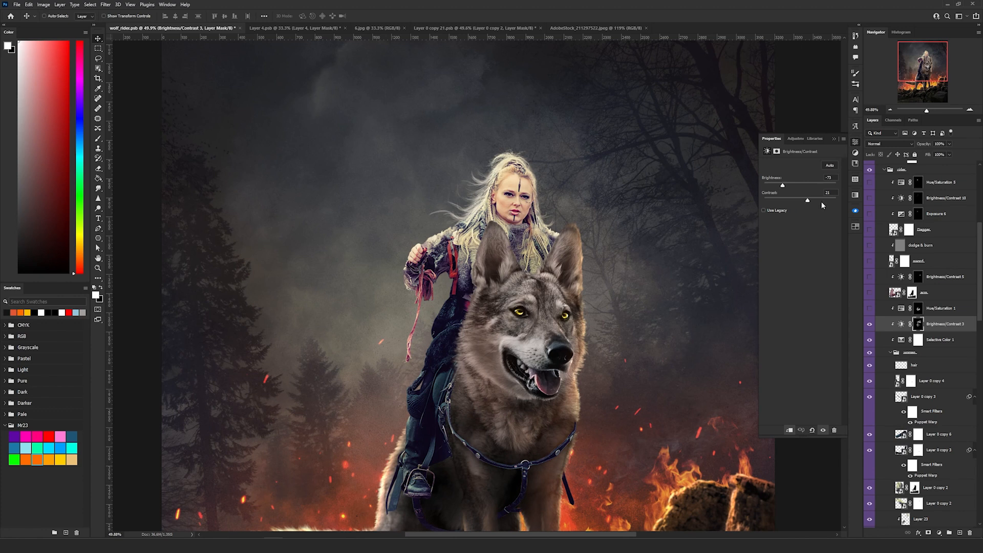
{"action": "left_click", "coordinate": [870, 309]}
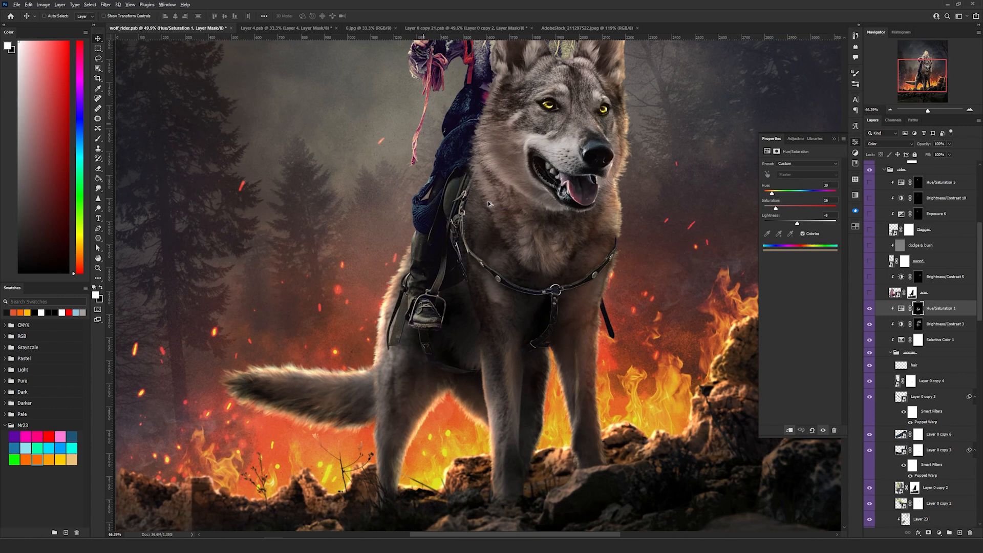
{"action": "scroll", "coordinate": [489, 204], "scroll_direction": "up", "scroll_amount": 4}
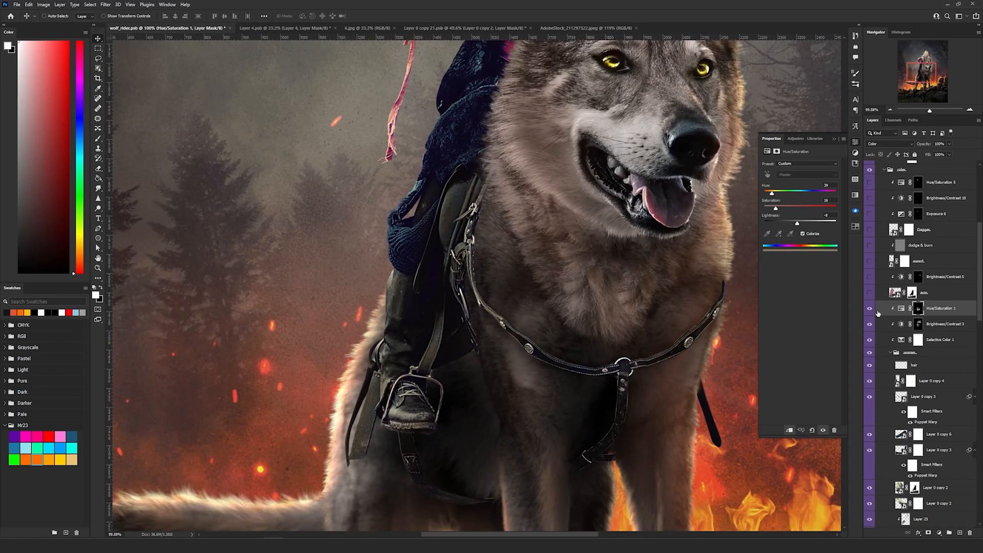
{"action": "left_click", "coordinate": [869, 309]}
{"action": "left_click", "coordinate": [869, 309]}
{"action": "left_click", "coordinate": [901, 308]}
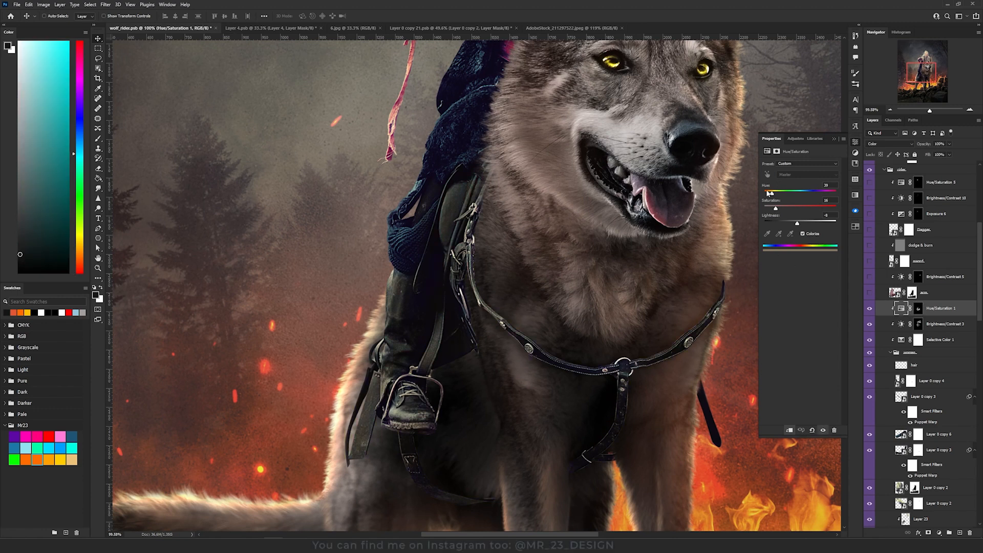
Examine the rider's hidden arm behind the wolf's ear and compare it with the woman on horseback in AdobeStock_211297522.jpeg
{"action": "left_click_drag", "start_coordinate": [595, 223], "coordinate": [487, 533]}
{"action": "scroll", "coordinate": [737, 301], "scroll_direction": "up", "scroll_amount": 2}
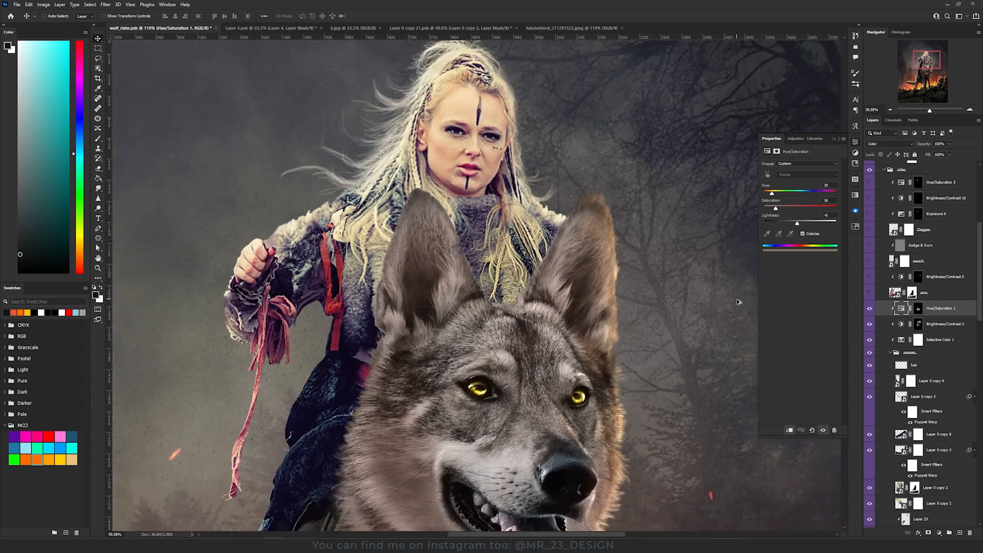
{"action": "scroll", "coordinate": [738, 302], "scroll_direction": "down", "scroll_amount": 2}
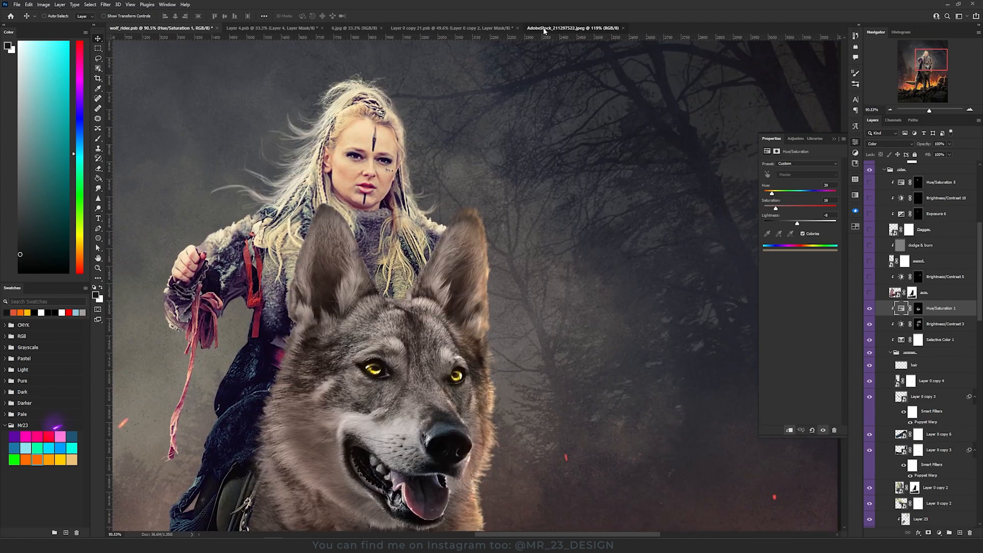
{"action": "left_click", "coordinate": [544, 28]}
{"action": "left_click_drag", "start_coordinate": [519, 143], "coordinate": [264, 422]}
{"action": "left_click_drag", "start_coordinate": [307, 207], "coordinate": [356, 295]}
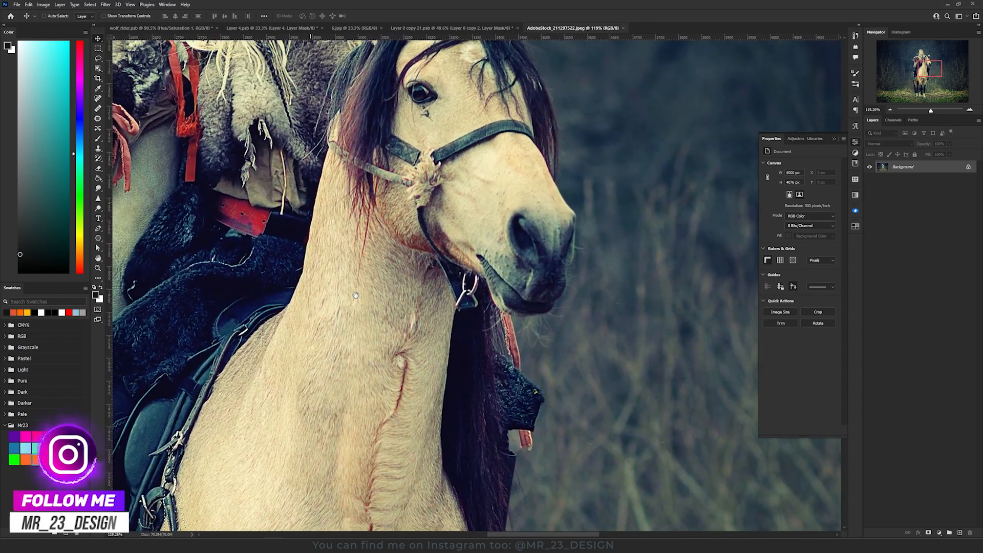
{"action": "scroll", "coordinate": [355, 295], "scroll_direction": "down", "scroll_amount": 7}
{"action": "scroll", "coordinate": [403, 238], "scroll_direction": "up", "scroll_amount": 1}
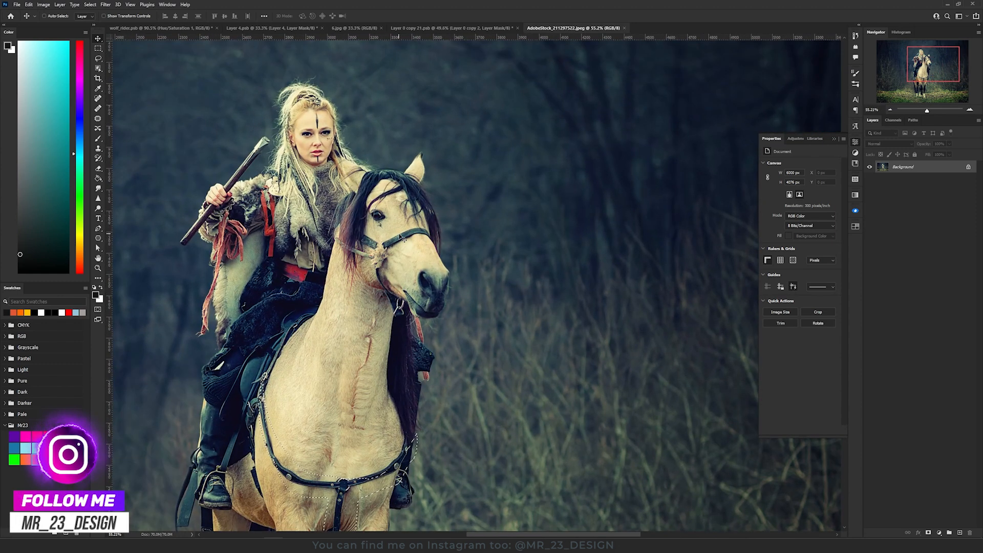
Examine the sword woman's arm in AdobeStock_194125638.jpeg and toggle the layer mask on its cut-out in Layer 9.psb
{"action": "left_click", "coordinate": [161, 28]}
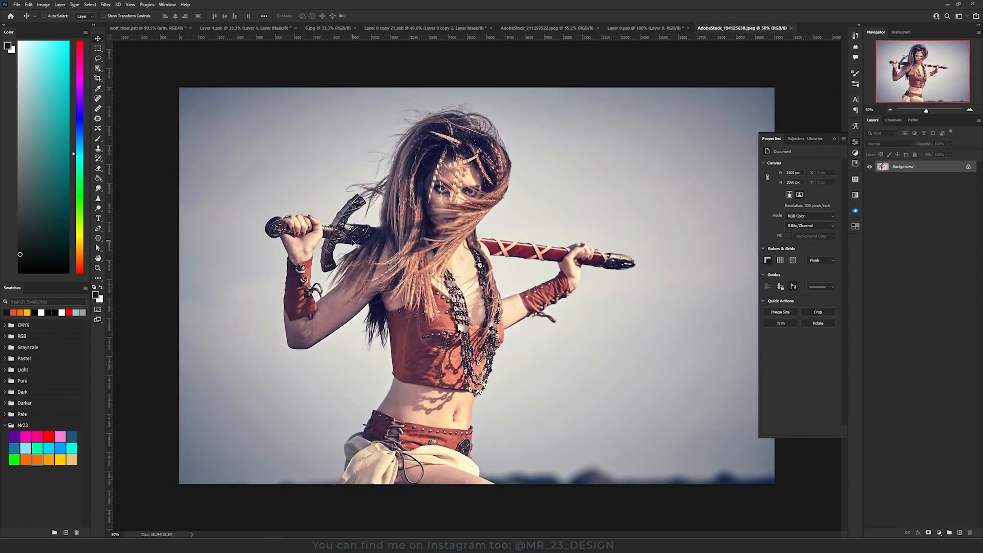
{"action": "key", "text": "l"}
{"action": "mouse_move", "coordinate": [281, 196]}
{"action": "left_mouse_down"}
{"action": "mouse_move", "coordinate": [252, 297]}
{"action": "mouse_move", "coordinate": [298, 364]}
{"action": "mouse_move", "coordinate": [383, 299]}
{"action": "mouse_move", "coordinate": [368, 261]}
{"action": "mouse_move", "coordinate": [281, 197]}
{"action": "left_mouse_up"}
{"action": "left_click", "coordinate": [637, 28]}
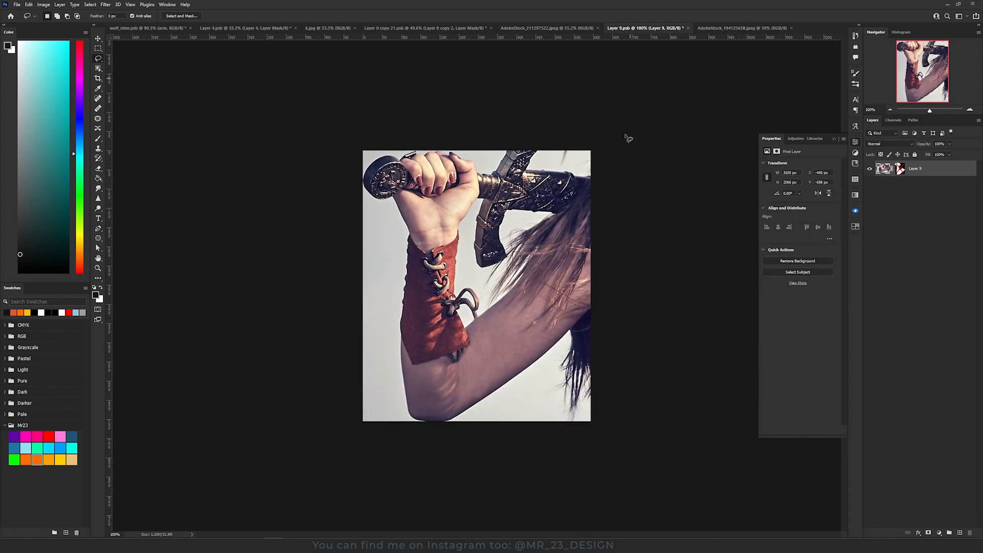
{"action": "left_click", "coordinate": [900, 170], "text": "shift"}
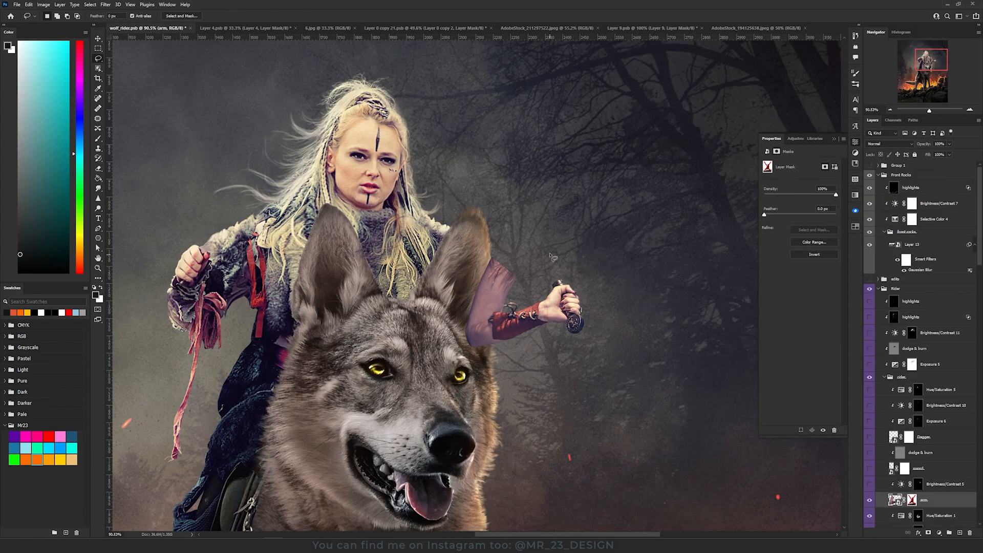
Enable the layer mask on the rider's arm layer and show the Brightness/Contrast 5 adjustment clipped above it
{"action": "key", "text": "v"}
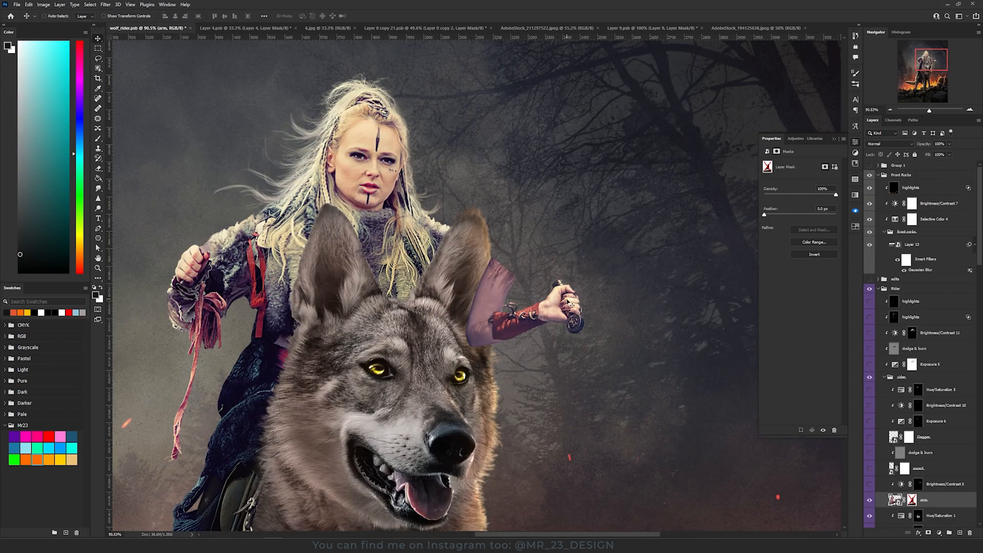
{"action": "left_click", "coordinate": [913, 502], "text": "shift"}
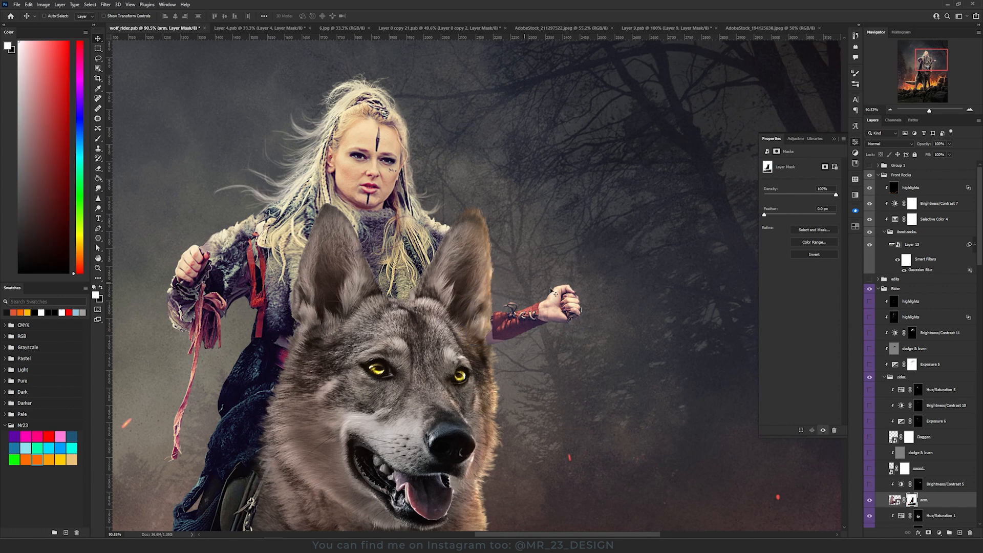
{"action": "scroll", "coordinate": [575, 288], "scroll_direction": "down", "scroll_amount": 3}
{"action": "scroll", "coordinate": [578, 287], "scroll_direction": "up", "scroll_amount": 4}
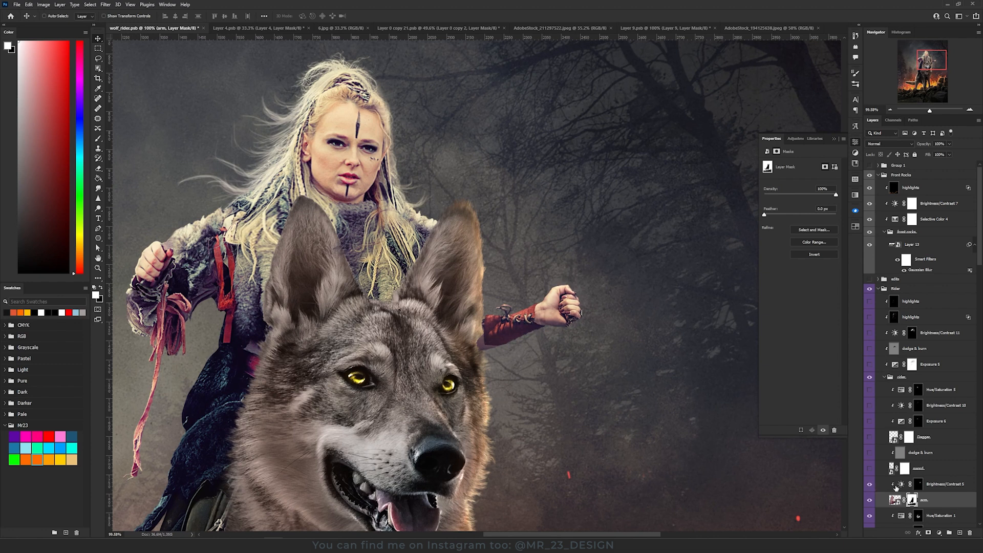
{"action": "left_click", "coordinate": [904, 486]}
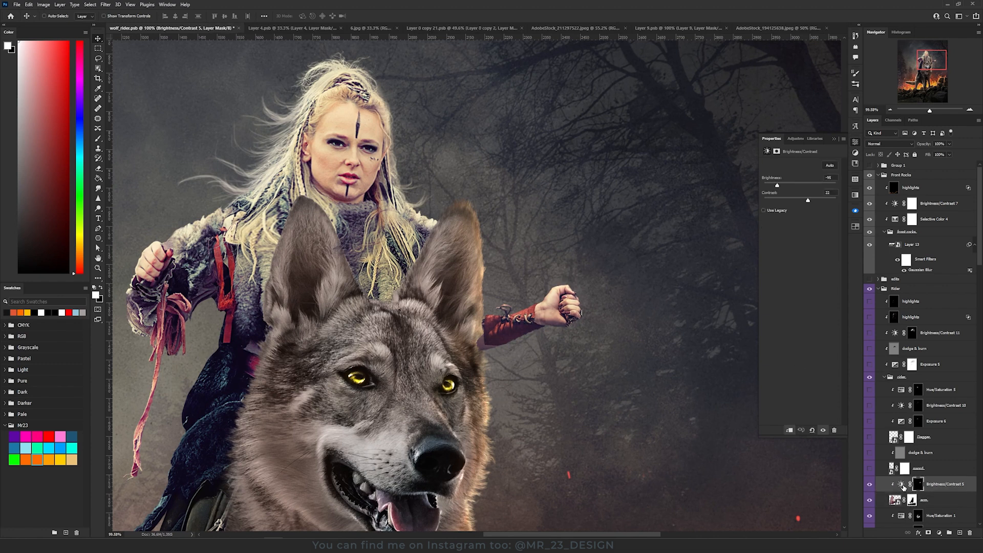
Show the sword layer in the rider's hand and disable its layer mask
{"action": "left_click", "coordinate": [869, 468]}
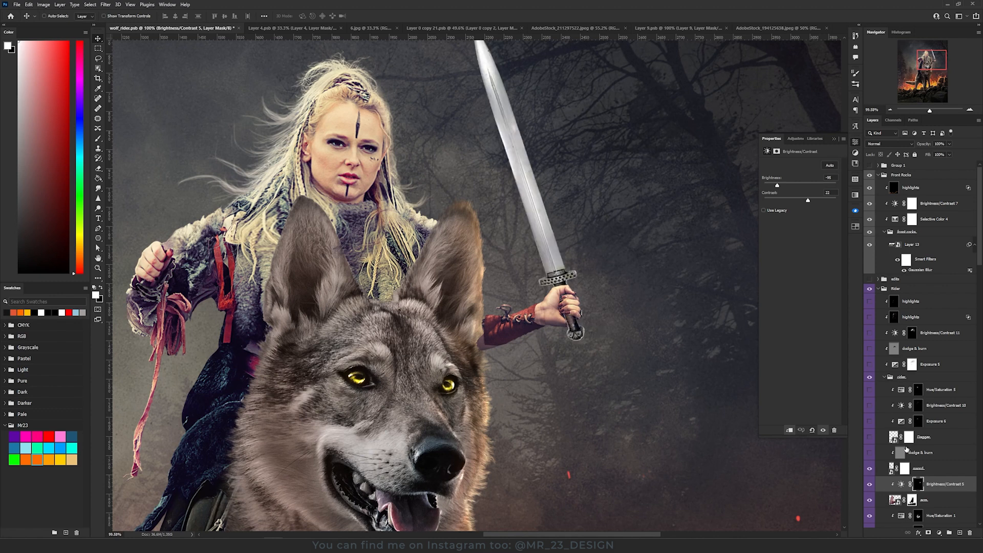
{"action": "left_click", "coordinate": [905, 468], "text": "shift"}
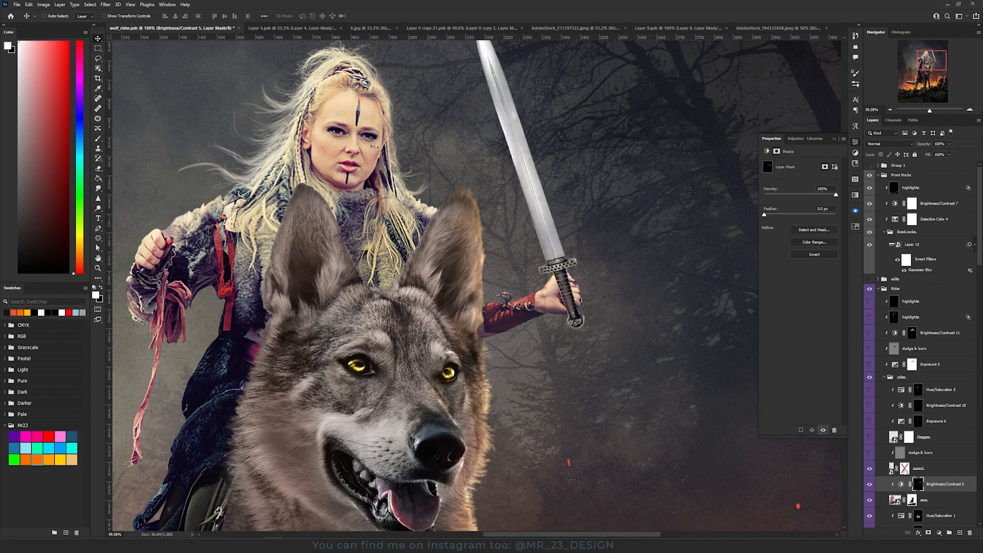
Enable the sword layer's mask and show the dodge & burn layer clipped above it
{"action": "left_click", "coordinate": [905, 470]}
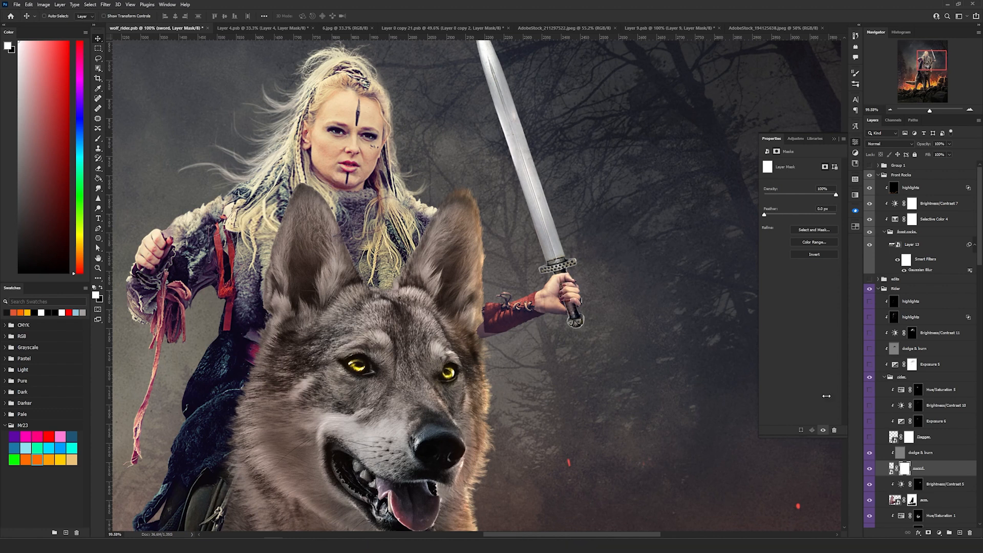
{"action": "left_click_drag", "start_coordinate": [593, 147], "coordinate": [612, 256]}
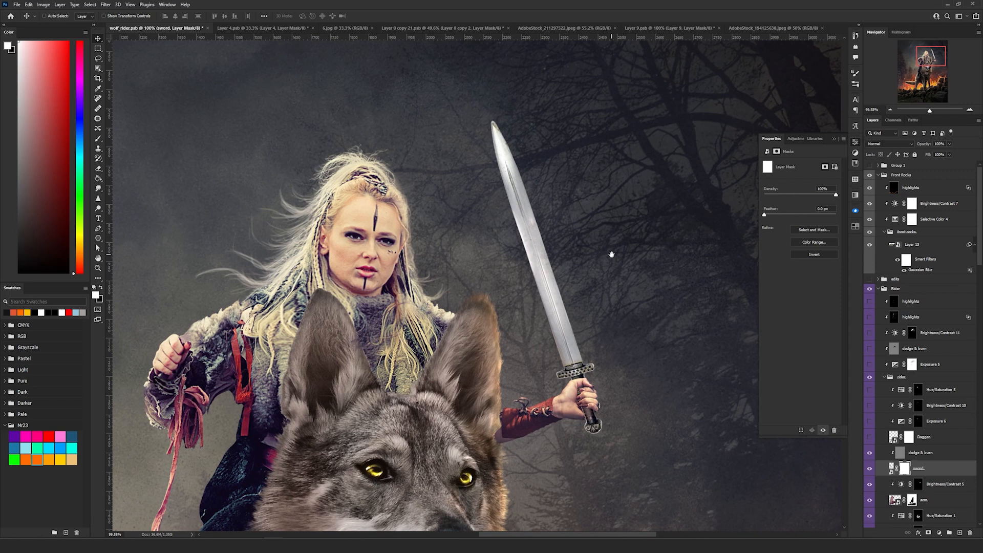
{"action": "left_click", "coordinate": [930, 454]}
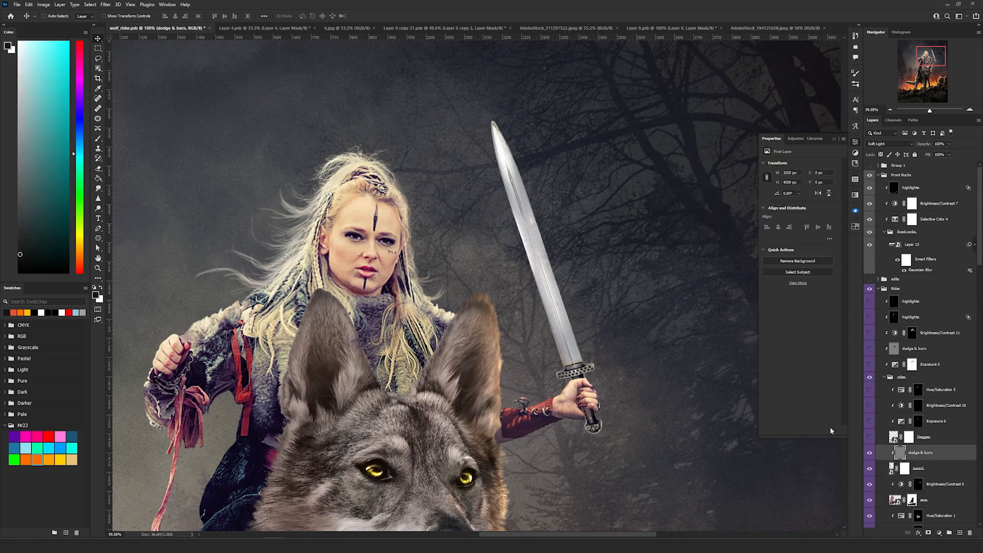
Show the Dagger layer in the rider's raised hand and toggle its layer mask off and on
{"action": "left_click", "coordinate": [870, 438]}
{"action": "left_click", "coordinate": [909, 438], "text": "shift"}
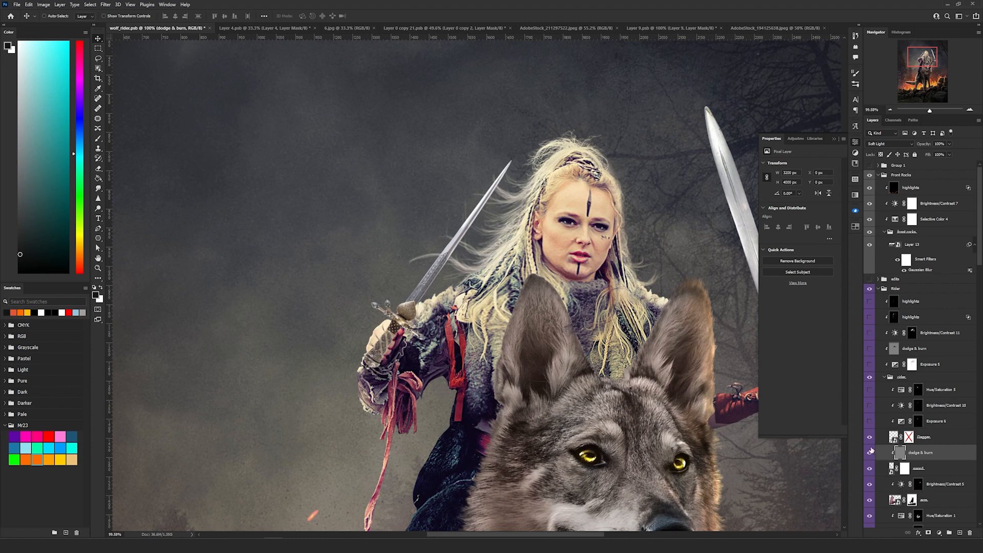
{"action": "left_click", "coordinate": [909, 437], "text": "shift"}
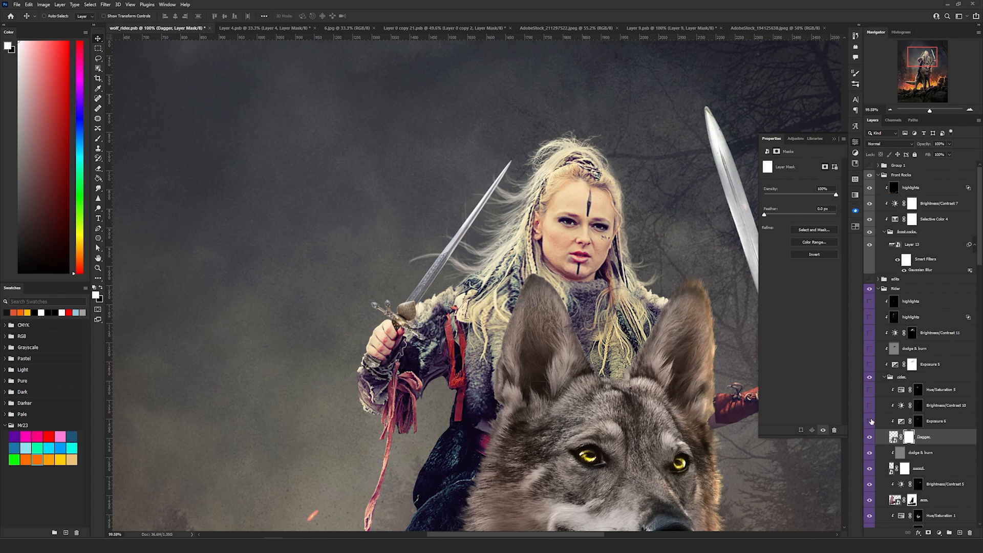
Show the dagger's clipped Exposure 6, Brightness/Contrast 10 and Hue/Saturation 5 adjustments and examine the recoloured hilt up close
{"action": "left_click", "coordinate": [902, 422]}
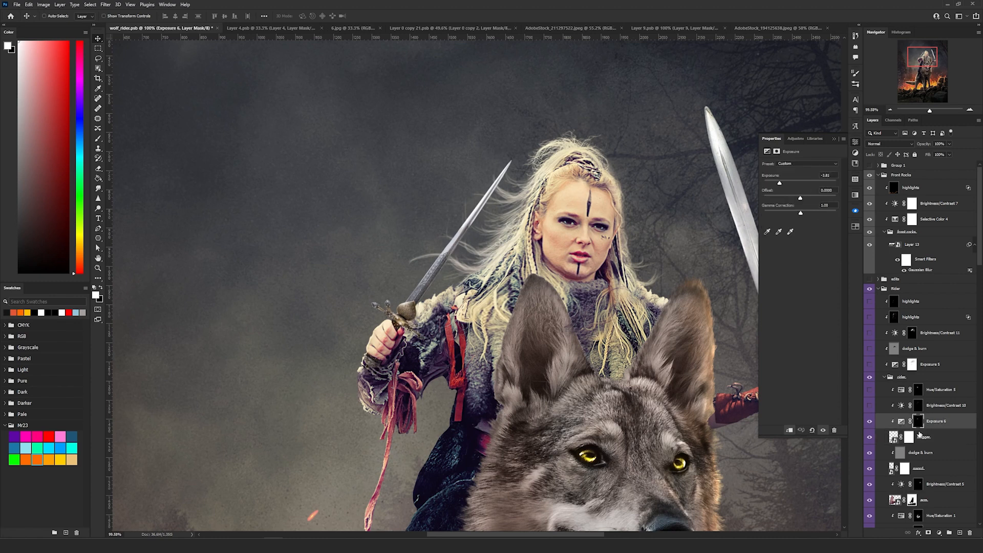
{"action": "left_click", "coordinate": [869, 406]}
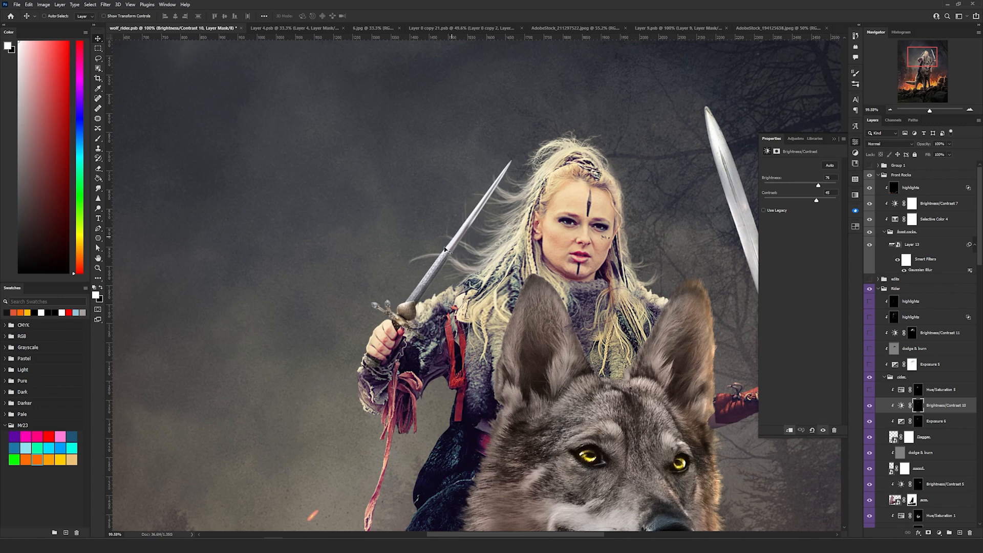
{"action": "left_click", "coordinate": [870, 391]}
{"action": "left_click", "coordinate": [918, 389]}
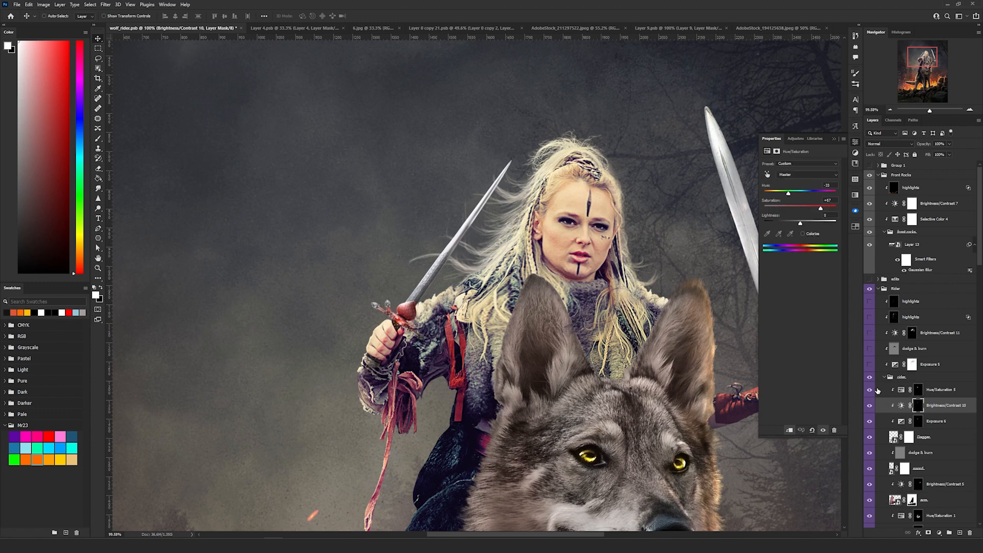
{"action": "scroll", "coordinate": [409, 301], "scroll_direction": "up", "scroll_amount": 5}
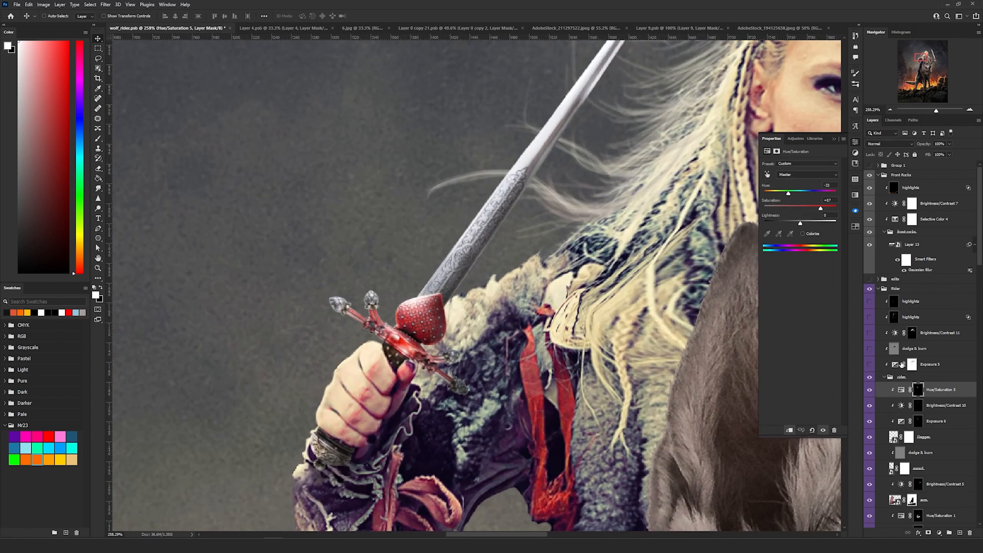
{"action": "left_click", "coordinate": [870, 390]}
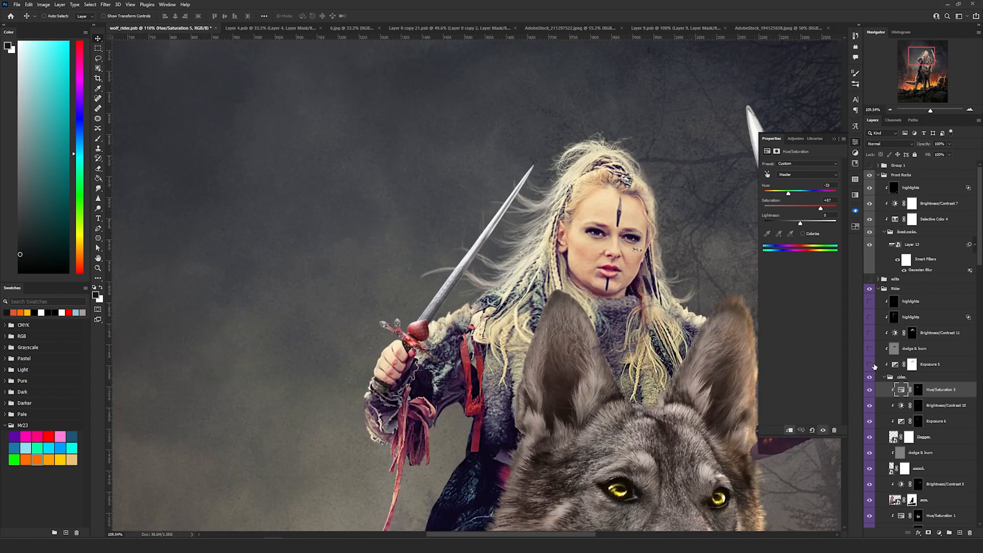
Show Exposure 5, dodge & burn and Brightness/Contrast 11 clipped above the rider group
{"action": "left_click", "coordinate": [871, 365]}
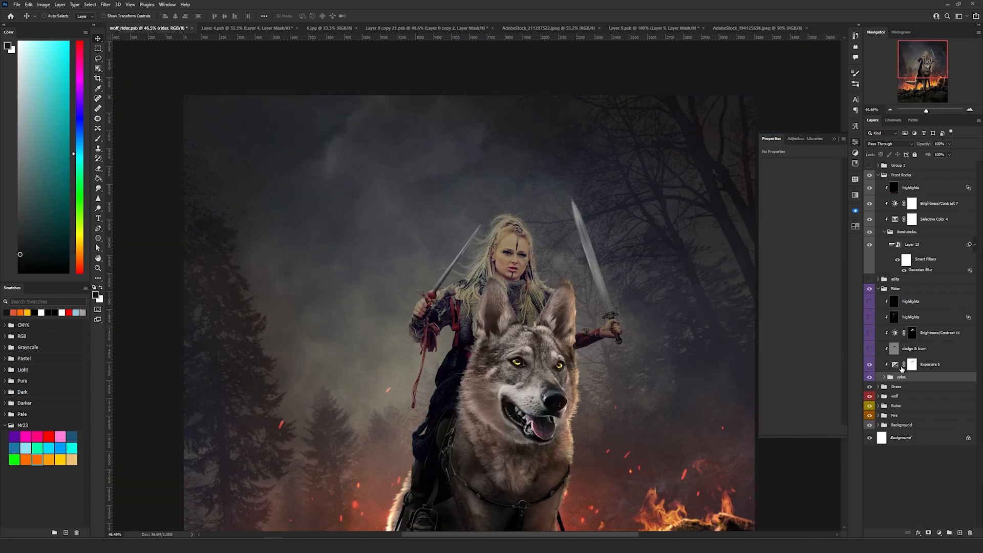
{"action": "left_click", "coordinate": [895, 366]}
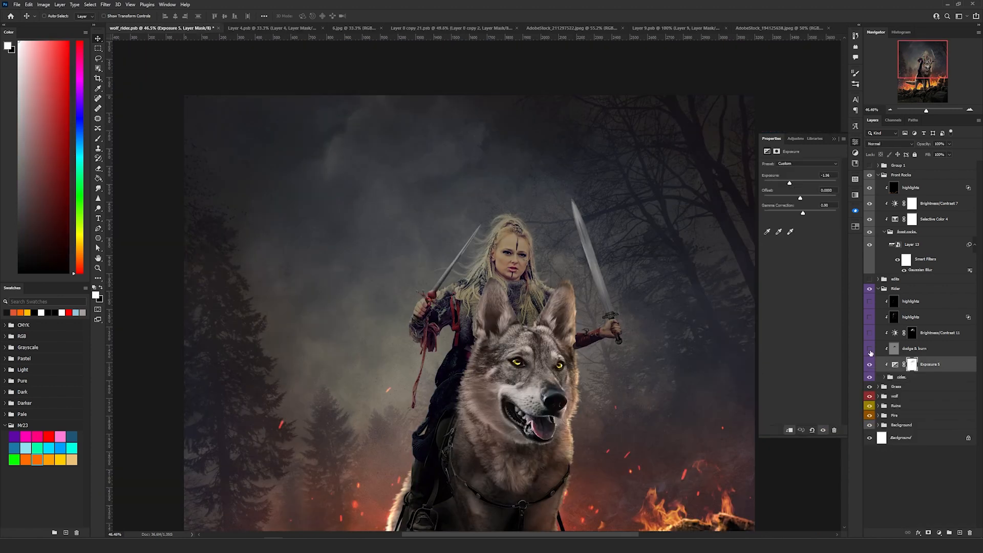
{"action": "left_click", "coordinate": [905, 351]}
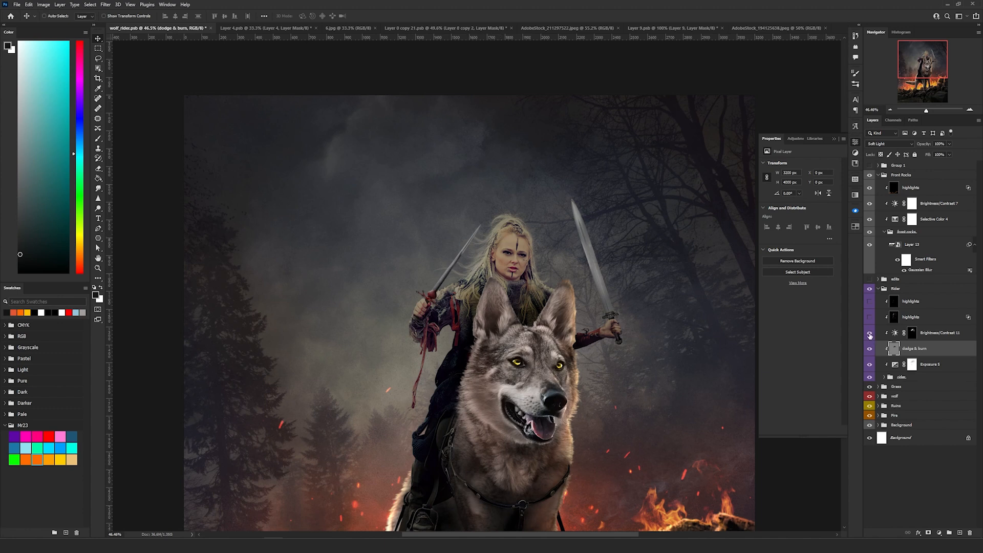
{"action": "left_click", "coordinate": [912, 332]}
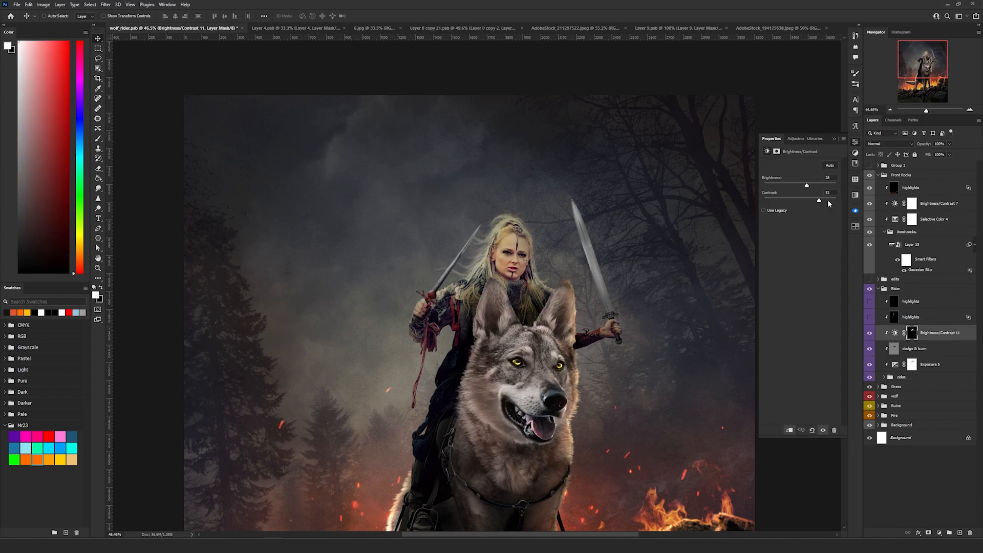
Show both highlights layers clipped over the rider and toggle each one to compare the lighting
{"action": "left_click", "coordinate": [869, 318]}
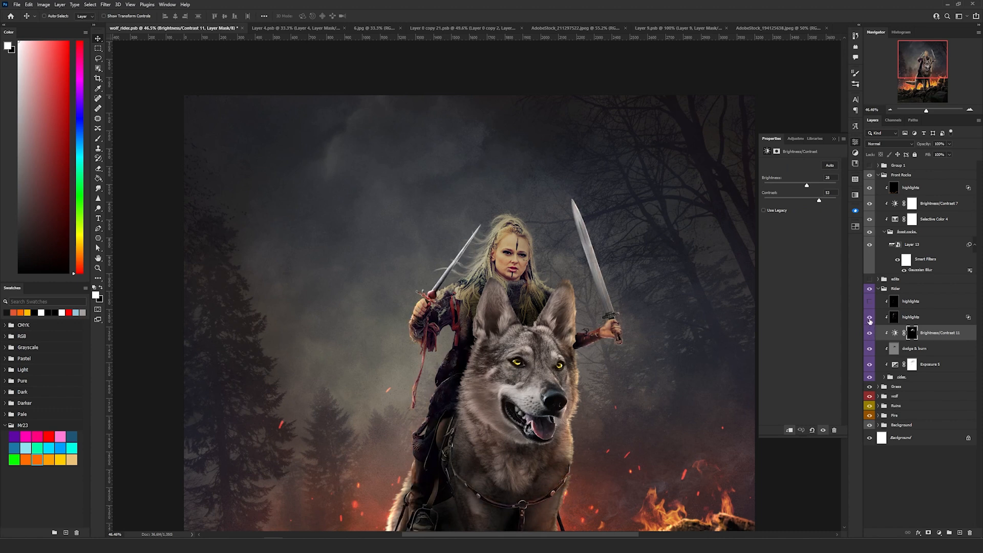
{"action": "left_click", "coordinate": [911, 318]}
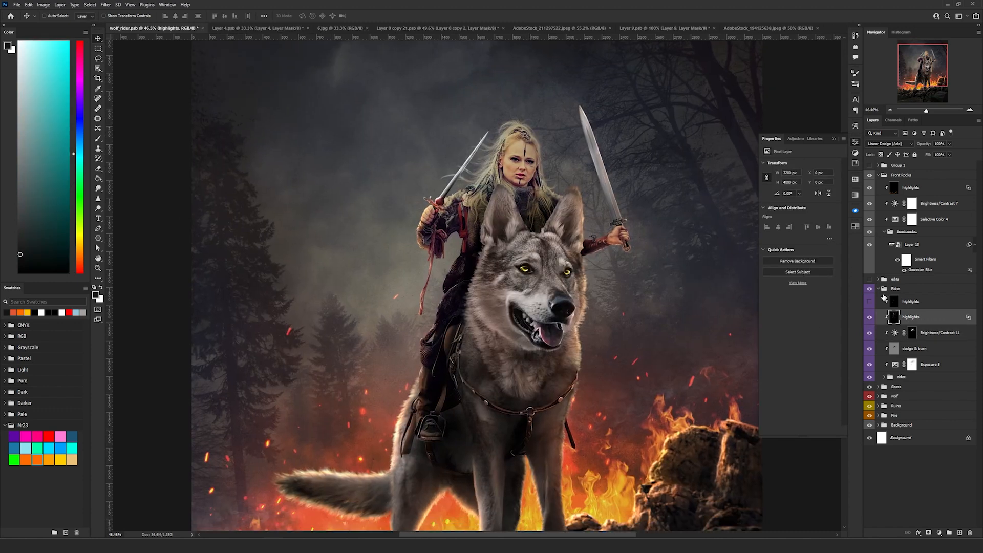
{"action": "left_click", "coordinate": [870, 318]}
{"action": "left_click", "coordinate": [870, 317]}
{"action": "left_click", "coordinate": [876, 305]}
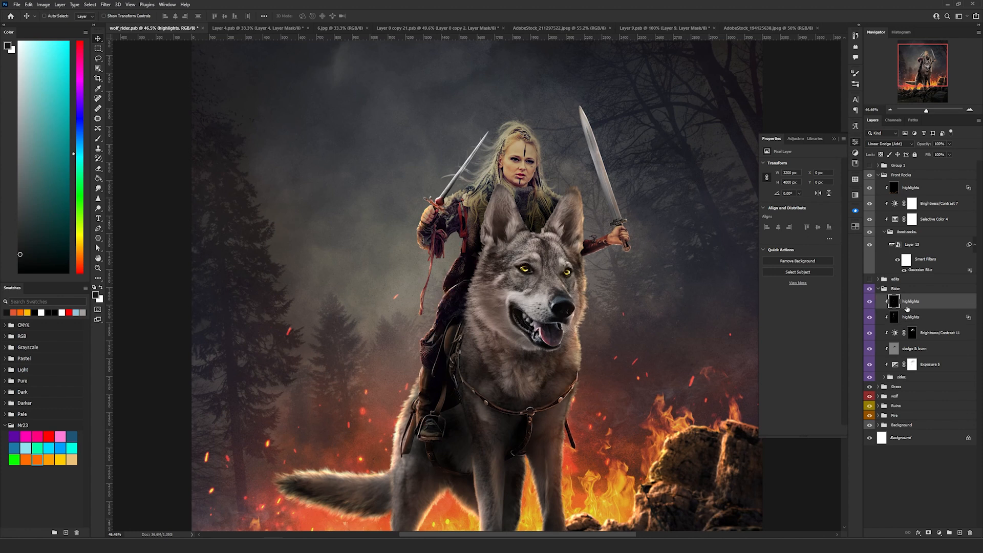
{"action": "left_click", "coordinate": [870, 302]}
{"action": "left_click", "coordinate": [870, 301]}
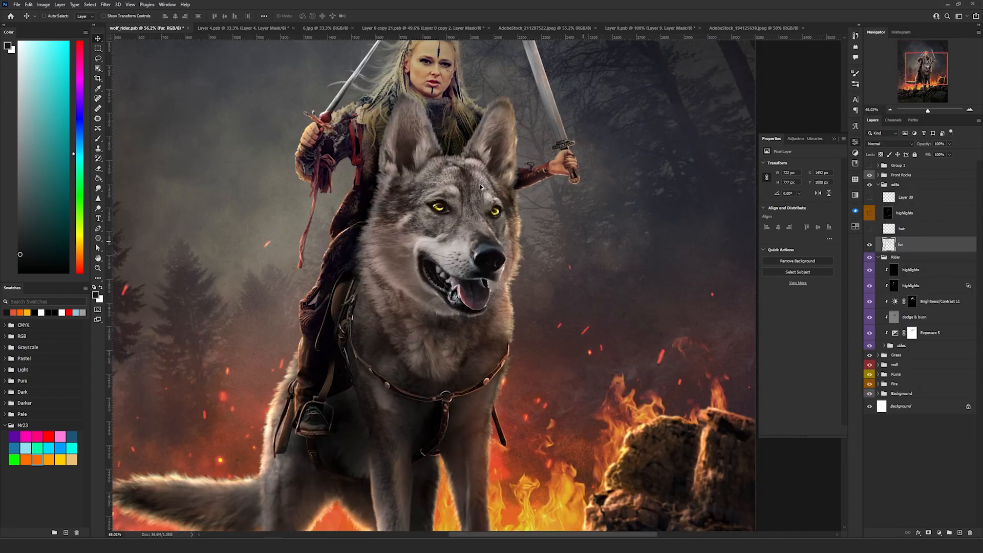
Toggle the fur layer's visibility to compare the painted fur around the wolf's ears
{"action": "scroll", "coordinate": [471, 194], "scroll_direction": "up", "scroll_amount": 3}
{"action": "scroll", "coordinate": [471, 194], "scroll_direction": "down", "scroll_amount": 3}
{"action": "left_click", "coordinate": [869, 246]}
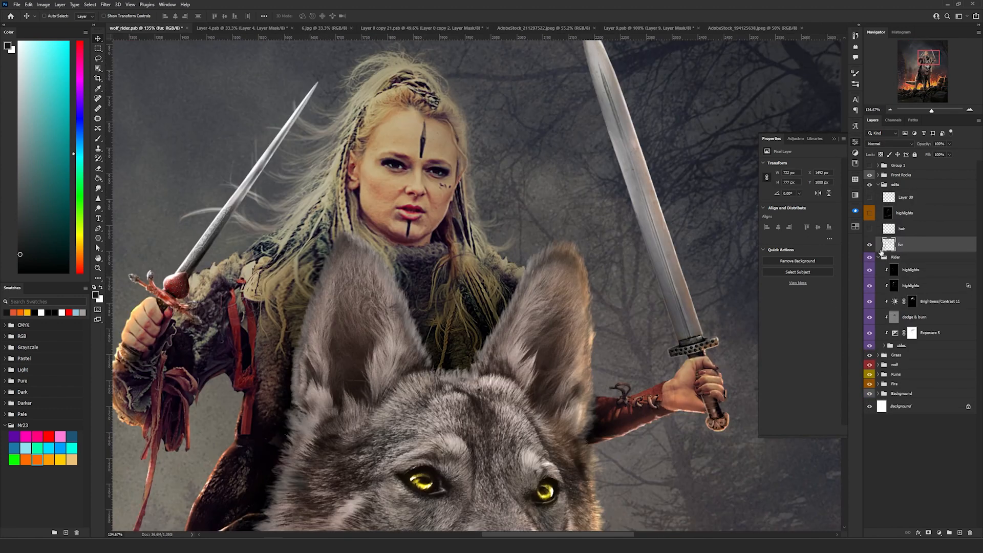
{"action": "left_click", "coordinate": [870, 246]}
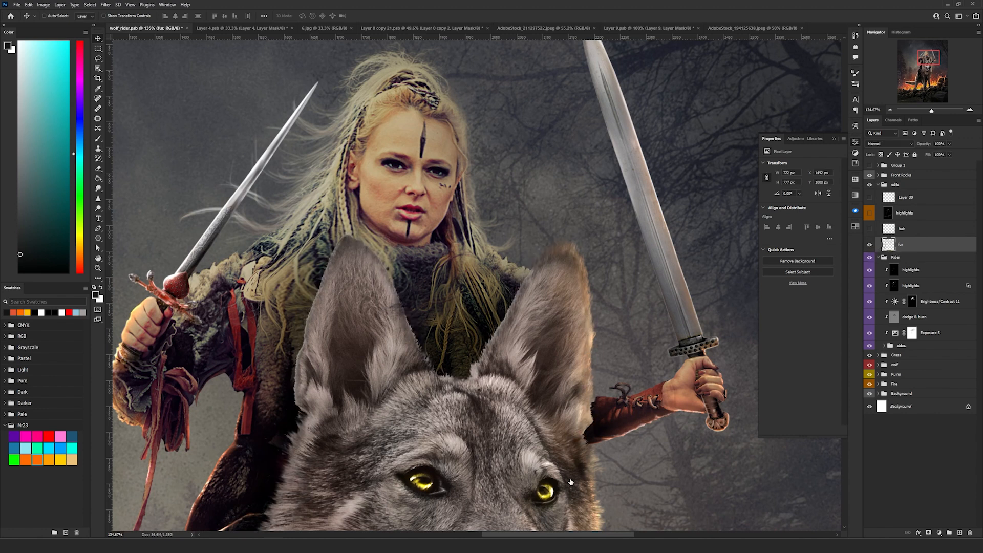
Show and select the hair layer, examining the added strands around the rider's head
{"action": "scroll", "coordinate": [300, 431], "scroll_direction": "down", "scroll_amount": 4}
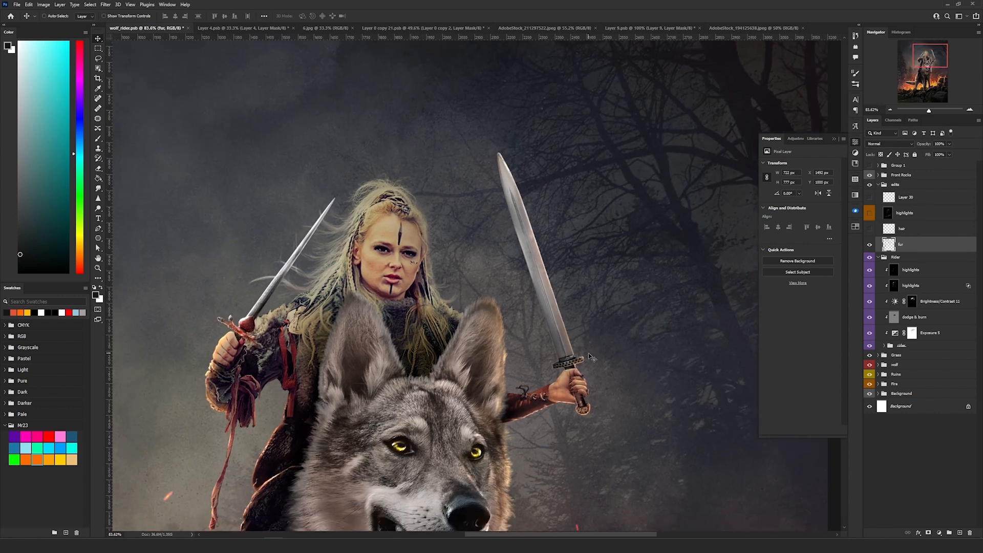
{"action": "scroll", "coordinate": [262, 253], "scroll_direction": "up", "scroll_amount": 5}
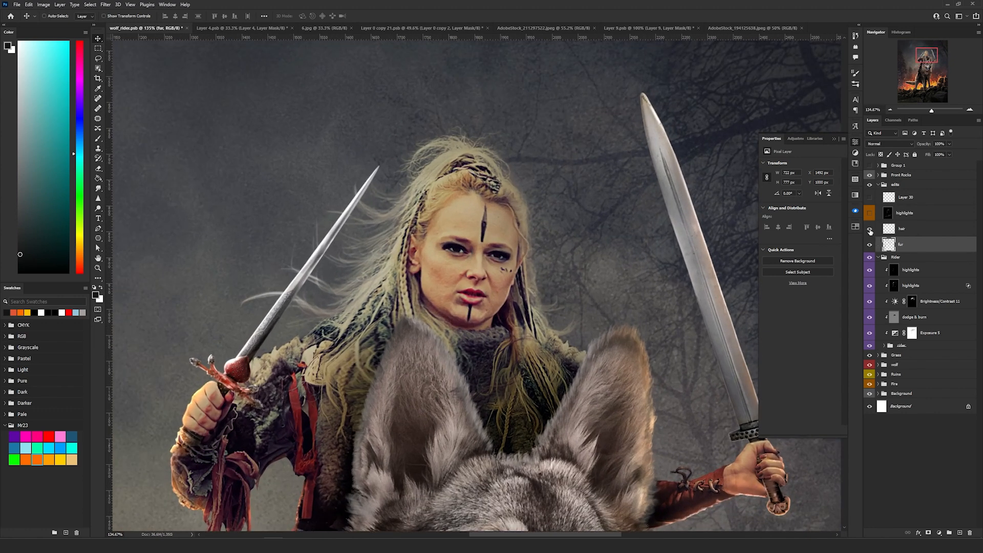
{"action": "left_click", "coordinate": [870, 230]}
{"action": "left_click_drag", "start_coordinate": [490, 233], "coordinate": [412, 312]}
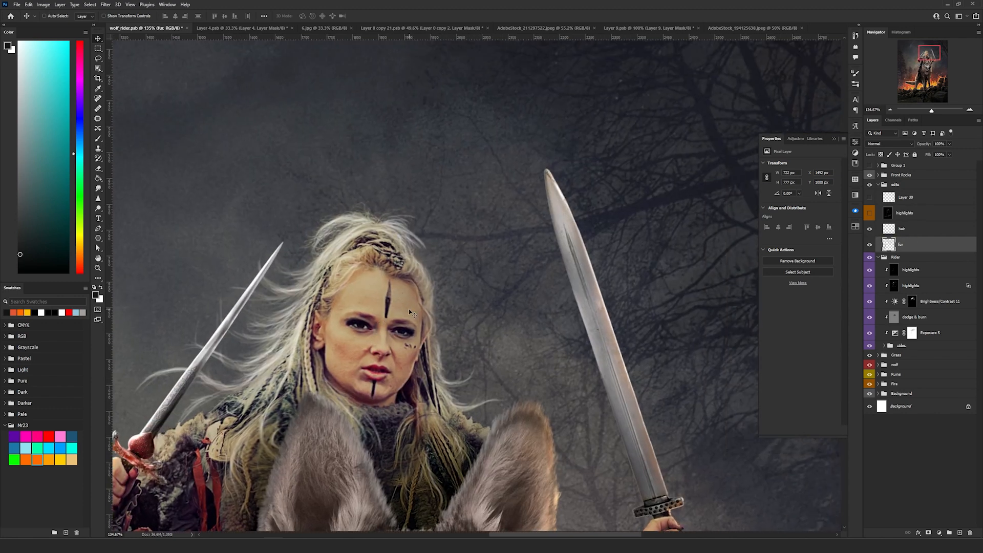
{"action": "left_click", "coordinate": [919, 228]}
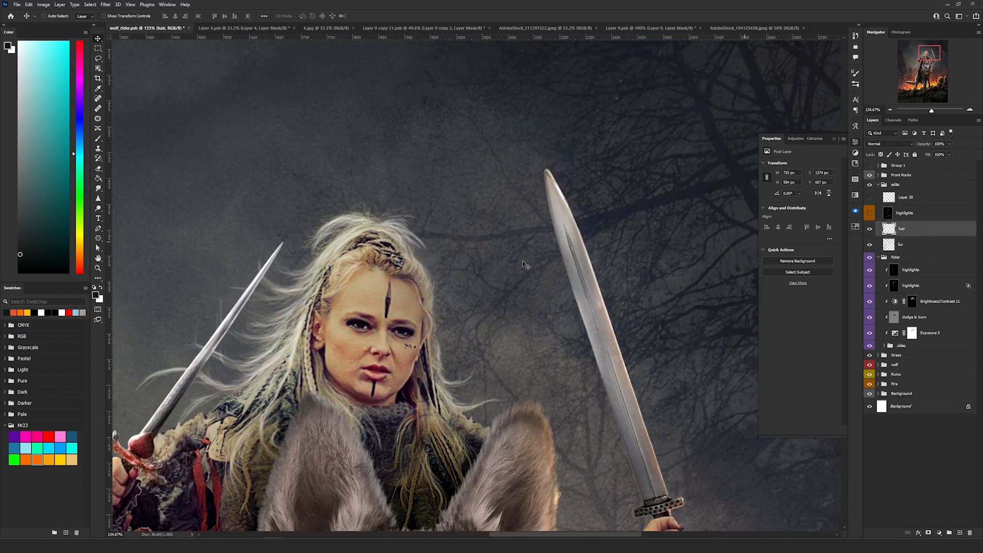
Show the Color Dodge highlights layer above the hair layer and toggle it repeatedly to compare the glow on the whole composite
{"action": "scroll", "coordinate": [383, 273], "scroll_direction": "down", "scroll_amount": 6}
{"action": "key", "text": "alt+]"}
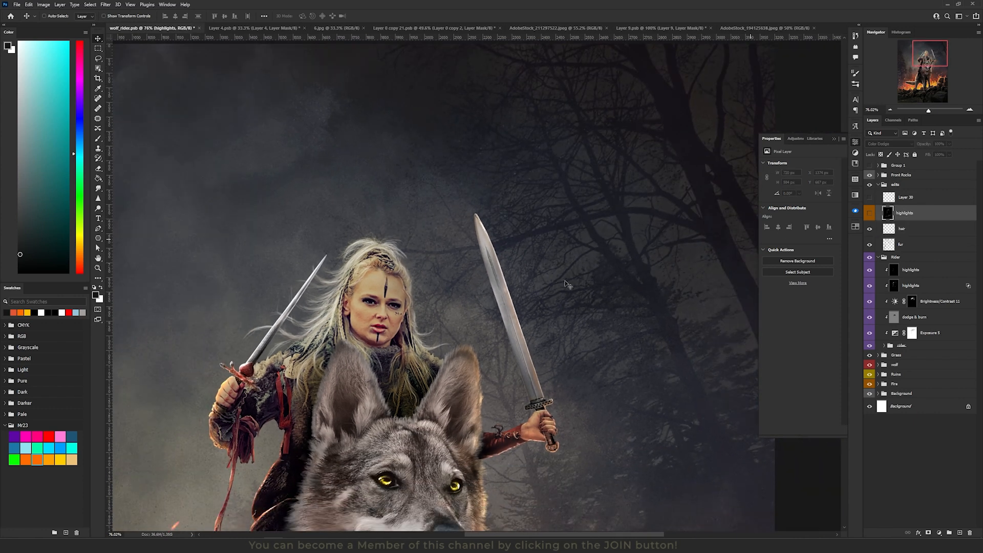
{"action": "left_click_drag", "start_coordinate": [474, 380], "coordinate": [580, 209]}
{"action": "scroll", "coordinate": [579, 213], "scroll_direction": "down", "scroll_amount": 6}
{"action": "left_click", "coordinate": [870, 213]}
{"action": "left_click_drag", "start_coordinate": [617, 304], "coordinate": [553, 312]}
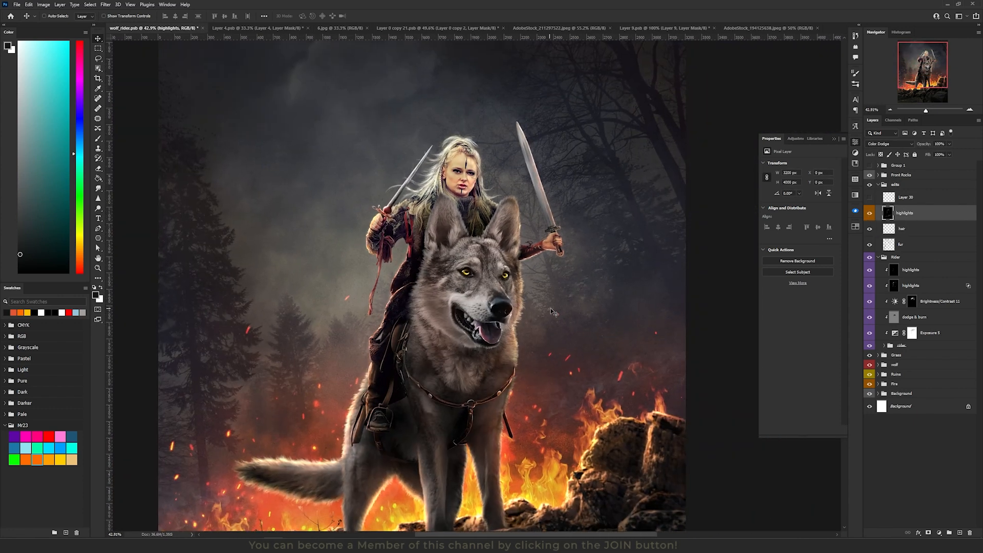
{"action": "left_click", "coordinate": [868, 214]}
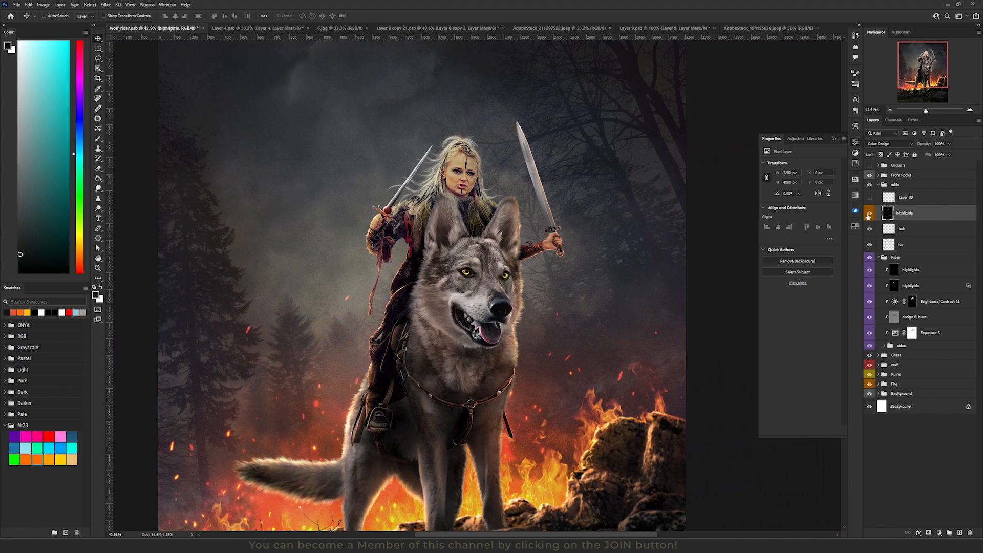
{"action": "left_click", "coordinate": [868, 214]}
{"action": "left_click", "coordinate": [868, 214]}
{"action": "left_click", "coordinate": [869, 214]}
{"action": "left_click", "coordinate": [869, 214]}
Create a new layer above highlights in Color Dodge mode, filled with the neutral black
{"action": "left_click", "coordinate": [60, 5]}
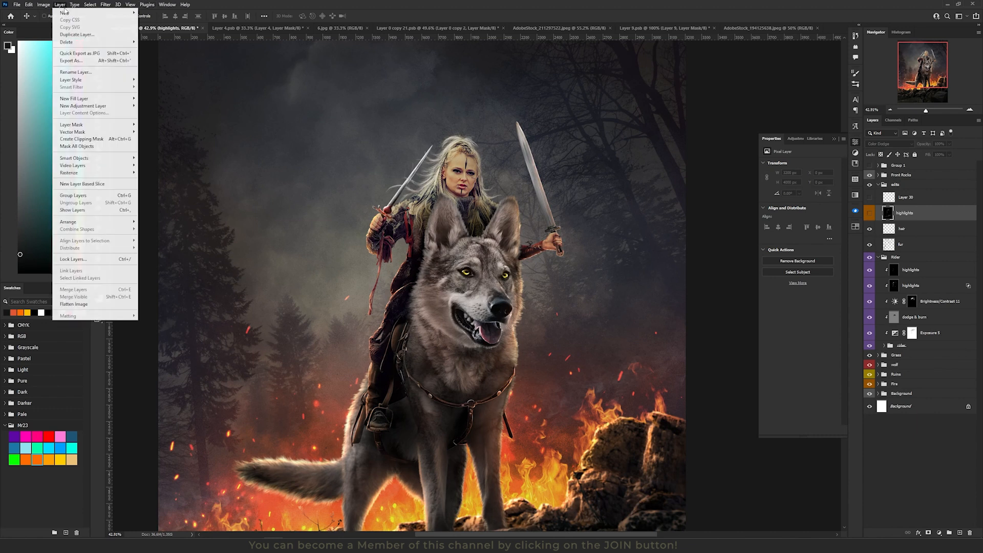
{"action": "left_click", "coordinate": [142, 13]}
{"action": "left_click", "coordinate": [465, 196]}
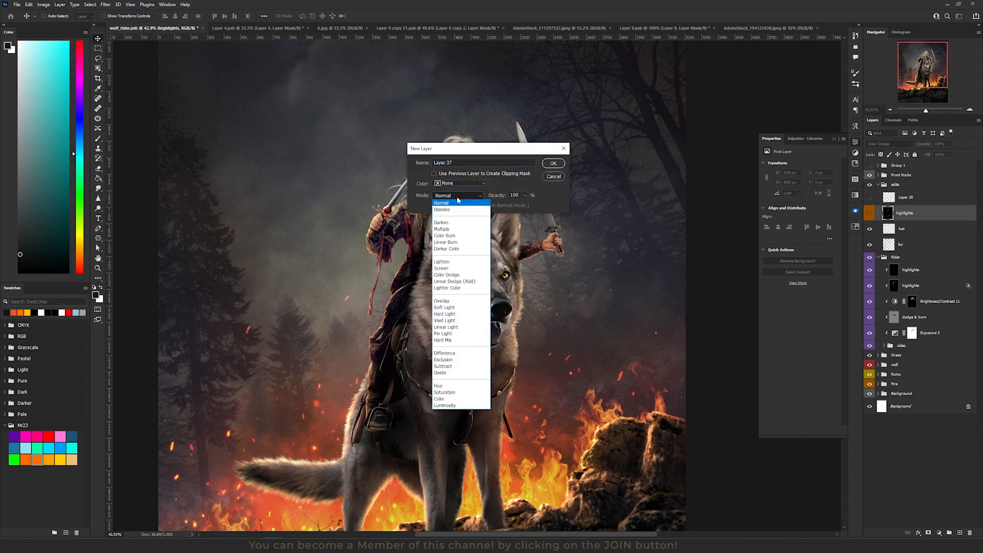
{"action": "left_click", "coordinate": [457, 275]}
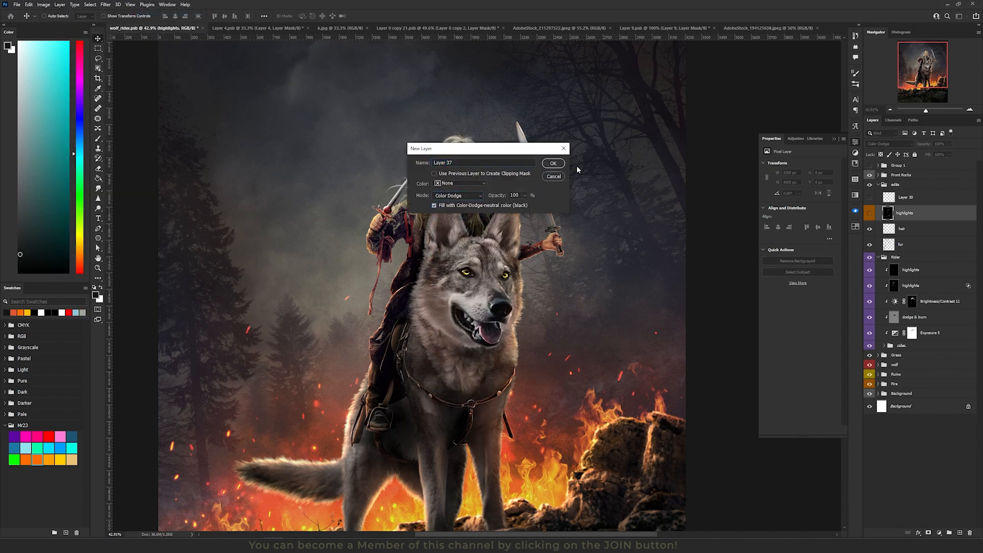
{"action": "left_click", "coordinate": [554, 163]}
Set up a soft brush with 3% flow and white as the foreground colour
{"action": "key", "text": "b"}
{"action": "right_click", "coordinate": [454, 184]}
{"action": "double_click", "coordinate": [480, 225]}
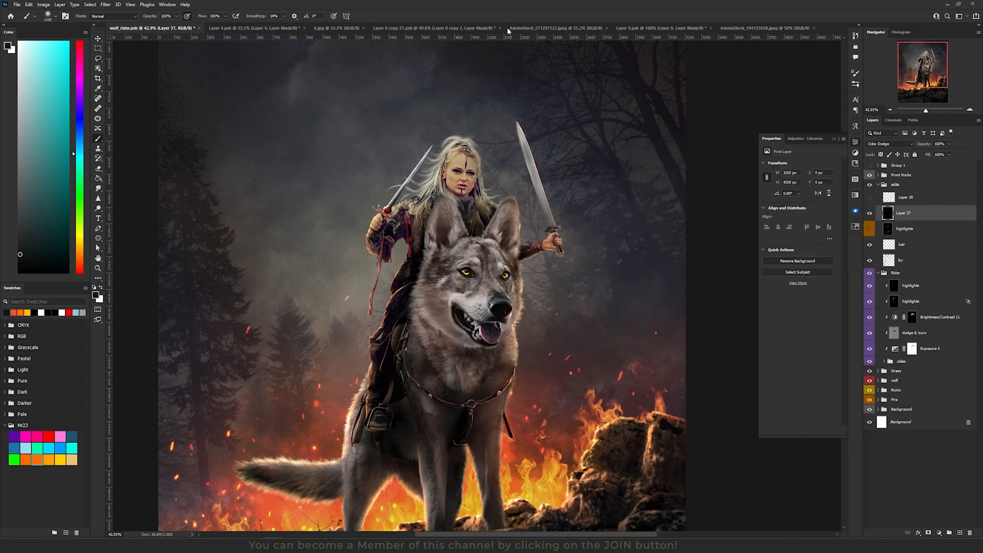
{"action": "scroll", "coordinate": [508, 71], "scroll_direction": "up", "scroll_amount": 2}
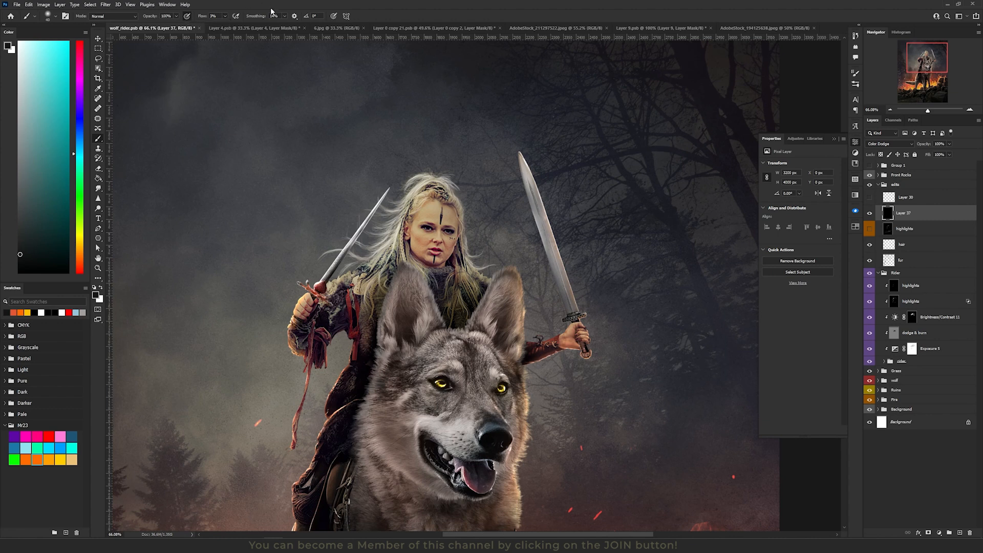
{"action": "key", "text": "x"}
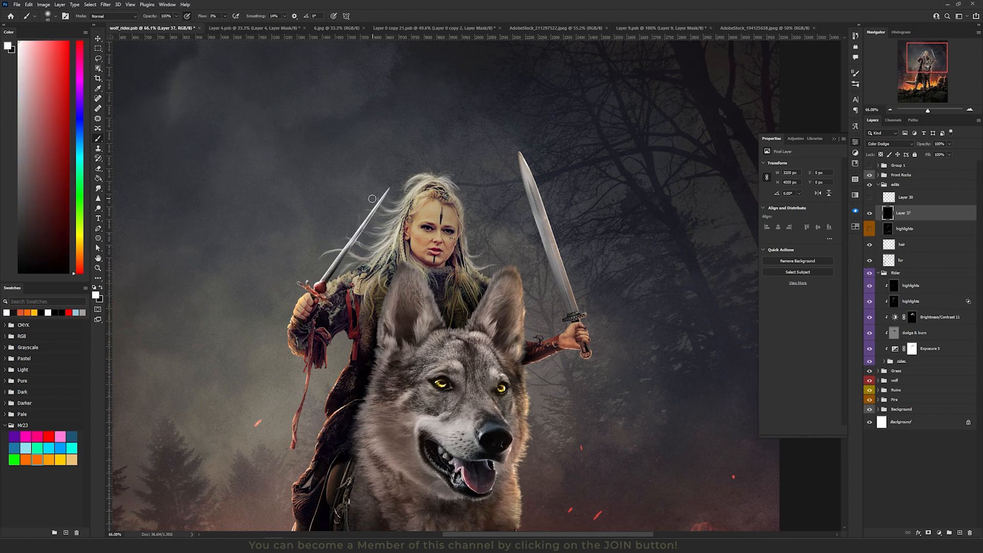
Paint white highlights on the new Color Dodge layer along the dagger, the rider's clothing and arm, and the wolf's face
{"action": "left_click_drag", "start_coordinate": [322, 280], "coordinate": [390, 186]}
{"action": "mouse_move", "coordinate": [335, 255]}
{"action": "left_mouse_down"}
{"action": "mouse_move", "coordinate": [383, 195]}
{"action": "mouse_move", "coordinate": [322, 278]}
{"action": "left_mouse_up"}
{"action": "left_click_drag", "start_coordinate": [347, 361], "coordinate": [322, 426]}
{"action": "mouse_move", "coordinate": [493, 386]}
{"action": "left_mouse_down"}
{"action": "mouse_move", "coordinate": [460, 247]}
{"action": "mouse_move", "coordinate": [459, 394]}
{"action": "left_mouse_up"}
{"action": "mouse_move", "coordinate": [496, 371]}
{"action": "left_mouse_down"}
{"action": "mouse_move", "coordinate": [540, 356]}
{"action": "mouse_move", "coordinate": [548, 343]}
{"action": "left_mouse_up"}
{"action": "left_click_drag", "start_coordinate": [257, 355], "coordinate": [262, 323]}
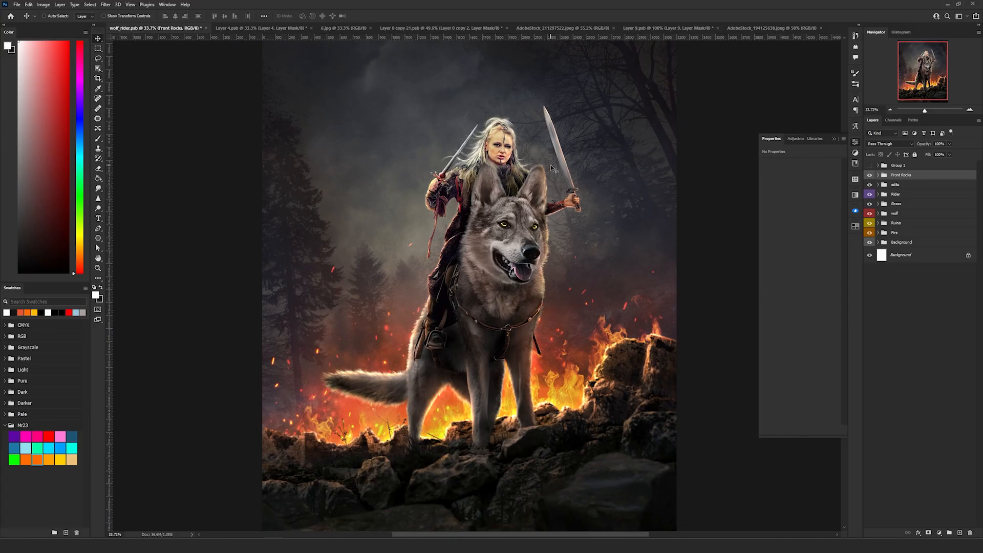
{"action": "key", "text": "ctrl"}
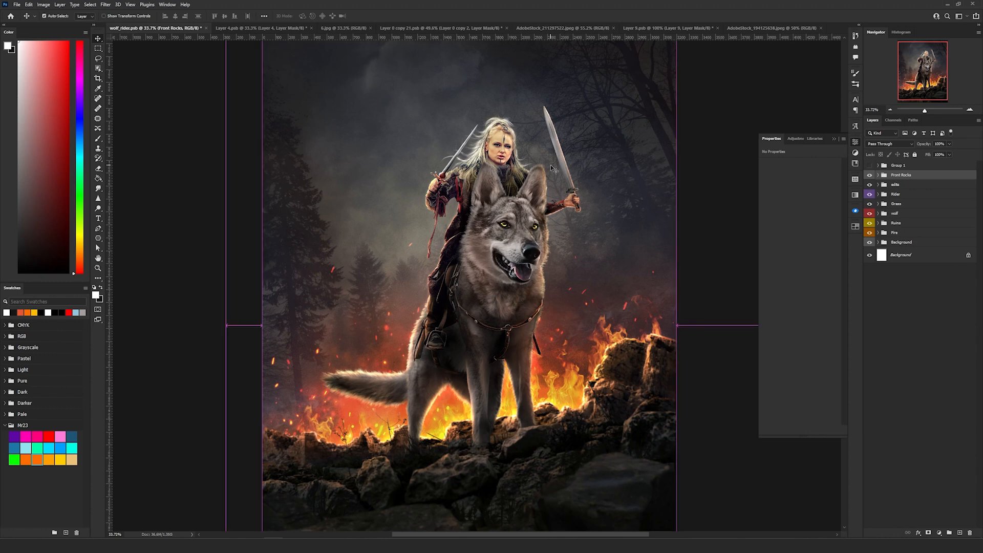
Stamp all visible layers into a new layer above Front Rocks and convert it to a smart object
{"action": "key", "text": "ctrl+shift+alt+e"}
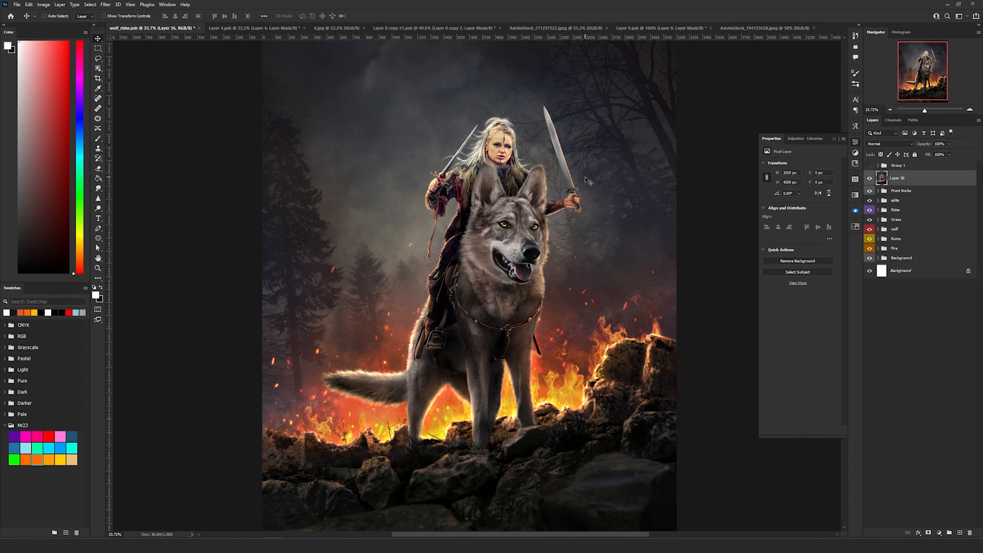
{"action": "right_click", "coordinate": [951, 177]}
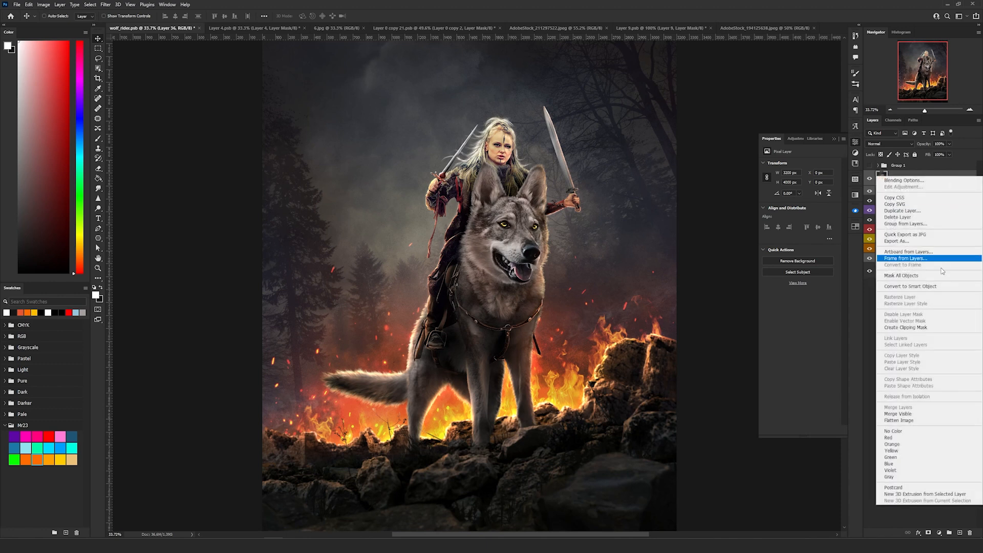
{"action": "left_click", "coordinate": [942, 286]}
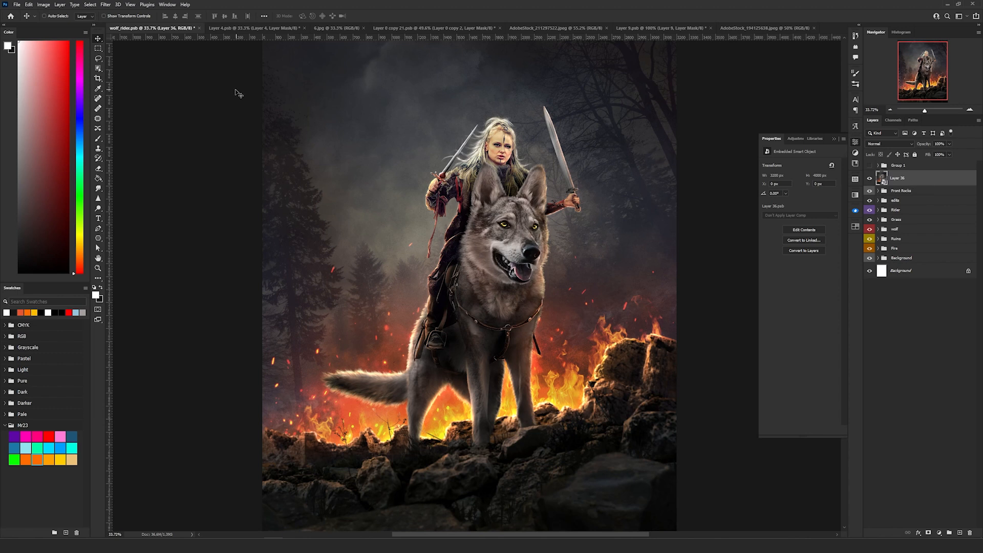
Open the stamped smart object in the Boris FX Optics filter
{"action": "left_click", "coordinate": [105, 5]}
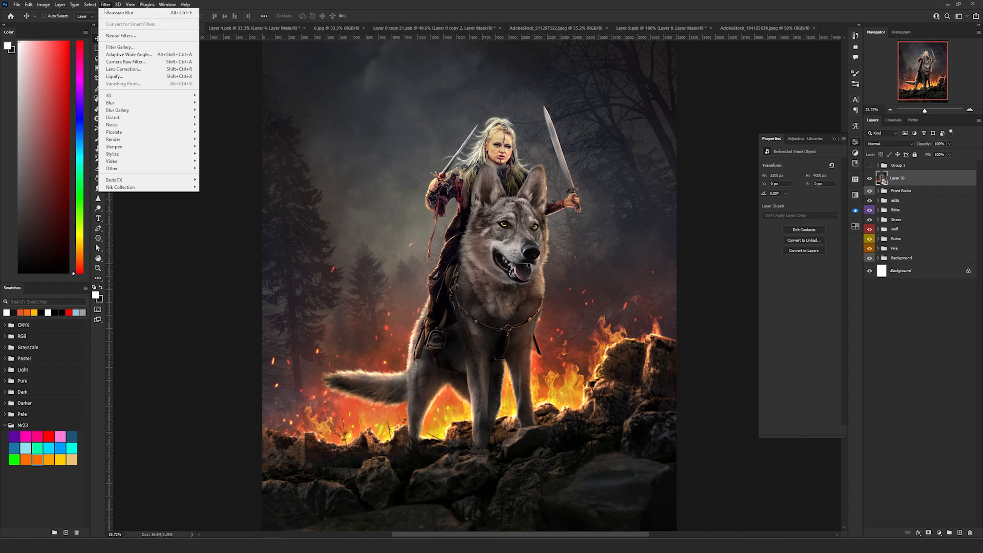
{"action": "mouse_move", "coordinate": [163, 179]}
{"action": "left_click", "coordinate": [211, 179]}
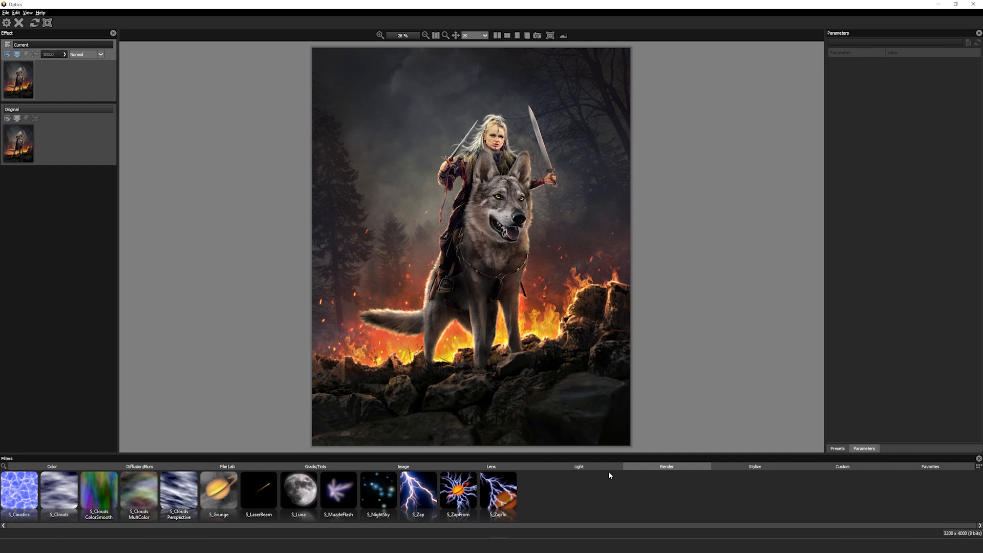
Try the default S_LensFlare light effect on the composite, and remove it
{"action": "left_click", "coordinate": [580, 467]}
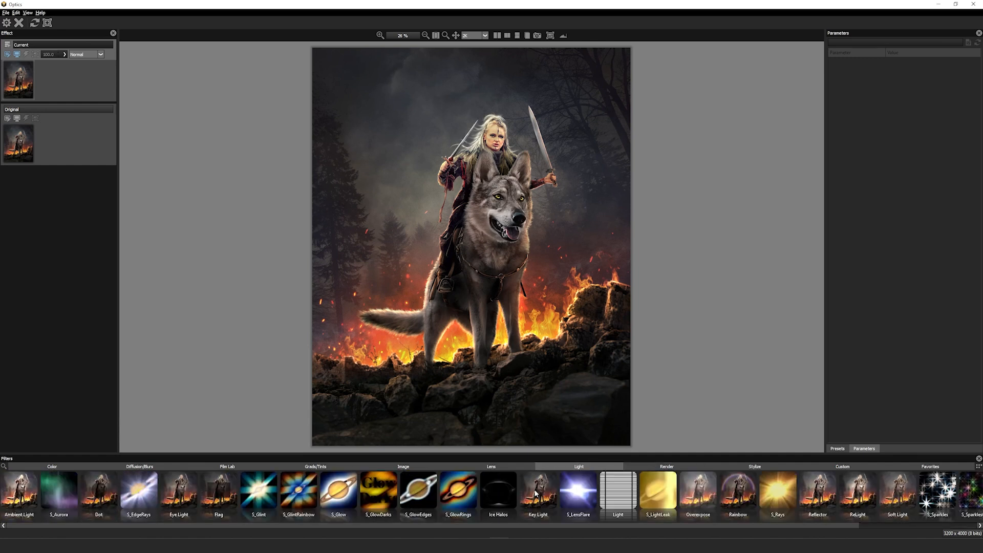
{"action": "left_click", "coordinate": [581, 490]}
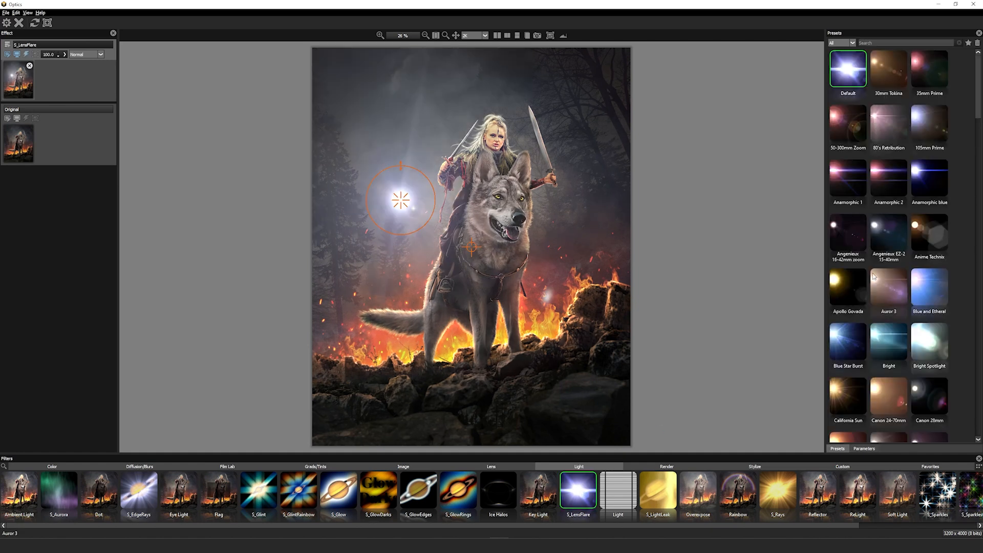
{"action": "left_click", "coordinate": [22, 143]}
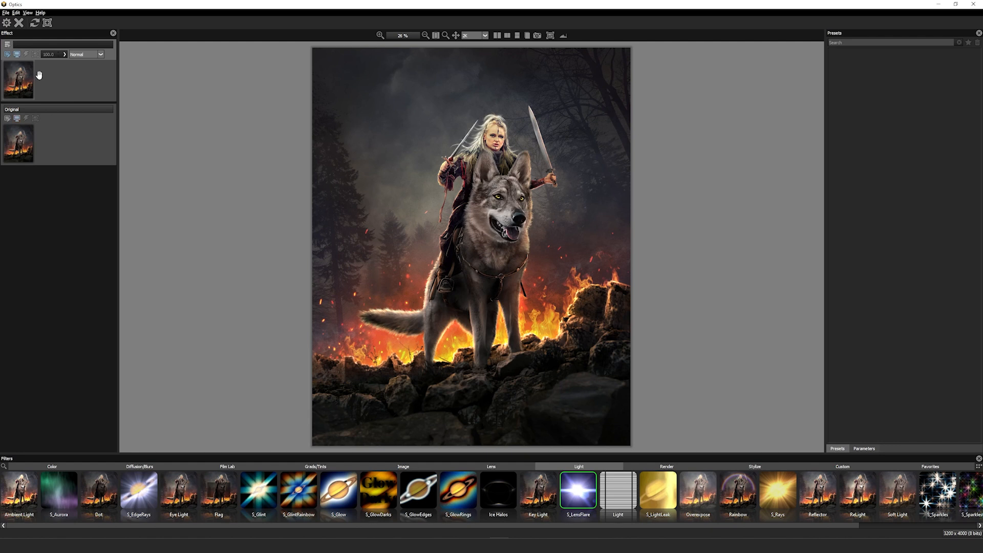
{"action": "left_click_drag", "start_coordinate": [54, 79], "coordinate": [56, 82]}
Add the S_Luna render effect with the Full Moon preset, shrinking and placing the moon in the sky beside the rider's head
{"action": "left_click", "coordinate": [666, 466]}
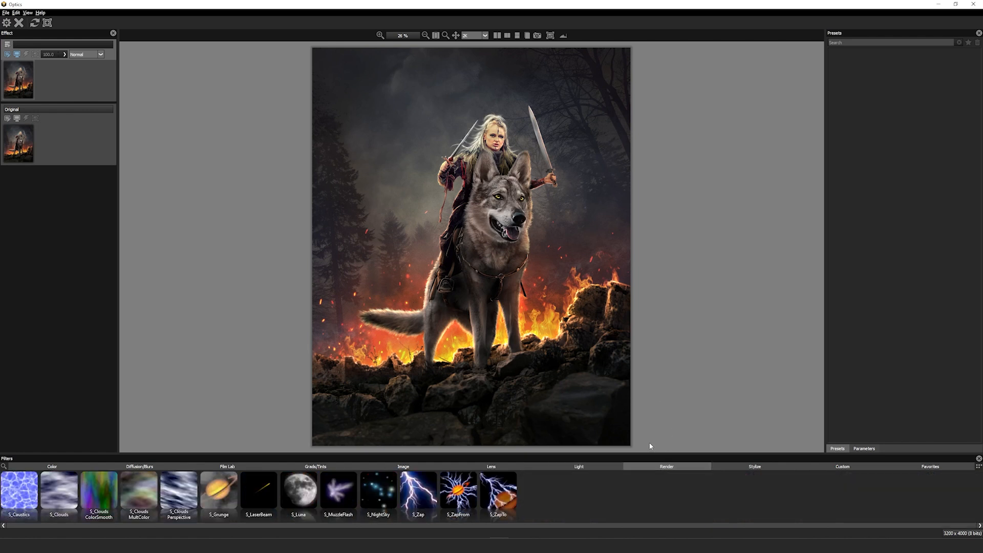
{"action": "left_click", "coordinate": [304, 496]}
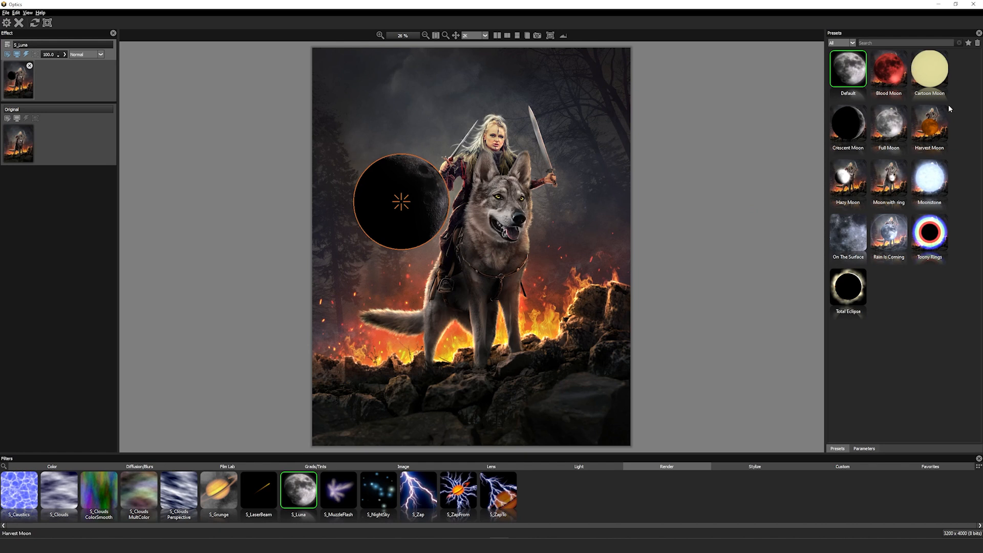
{"action": "left_click", "coordinate": [887, 127]}
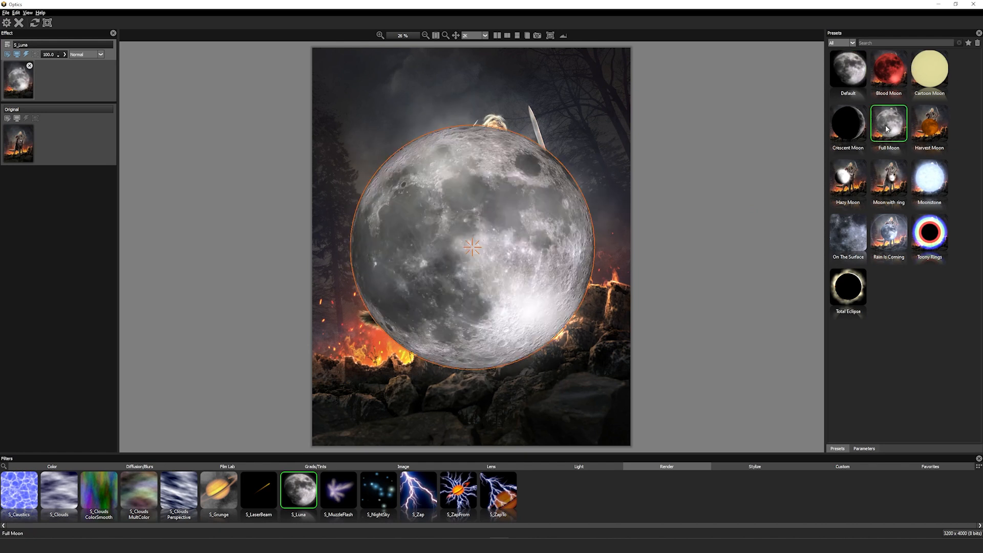
{"action": "left_click_drag", "start_coordinate": [552, 345], "coordinate": [403, 90]}
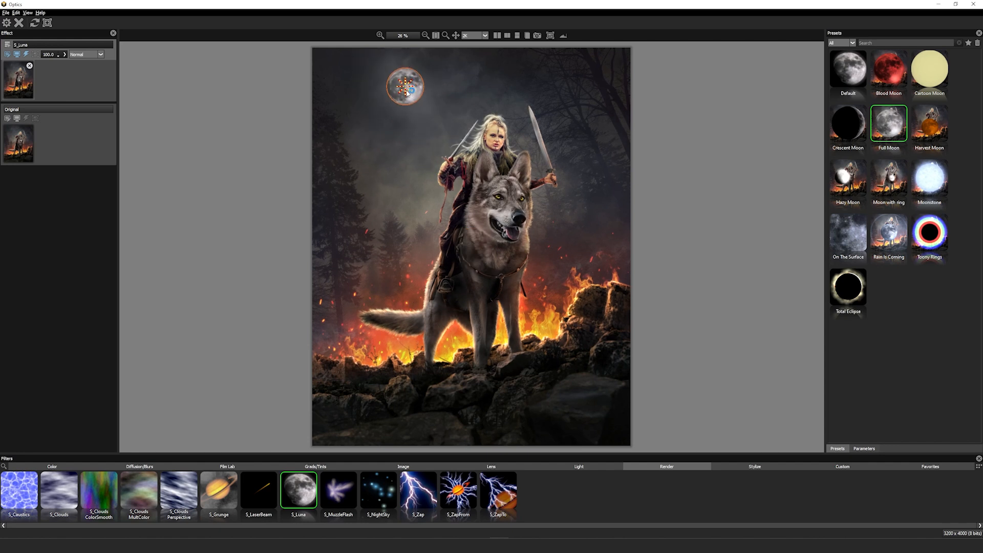
{"action": "mouse_move", "coordinate": [412, 106]}
{"action": "left_mouse_down"}
{"action": "mouse_move", "coordinate": [419, 113]}
{"action": "mouse_move", "coordinate": [399, 97]}
{"action": "left_mouse_up"}
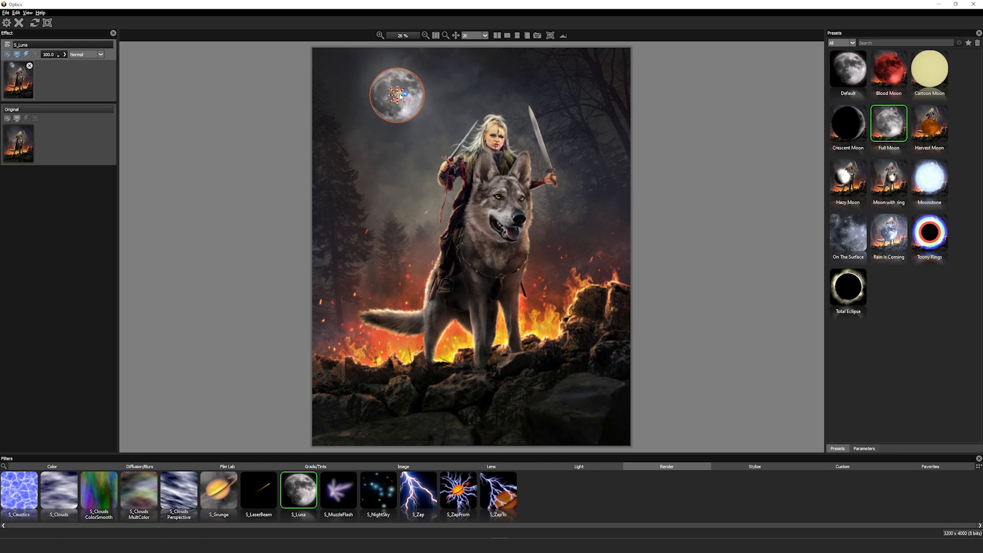
Set the moon's Glow Brightness to 1.68 and its Brightness to 1.92
{"action": "left_click", "coordinate": [864, 449]}
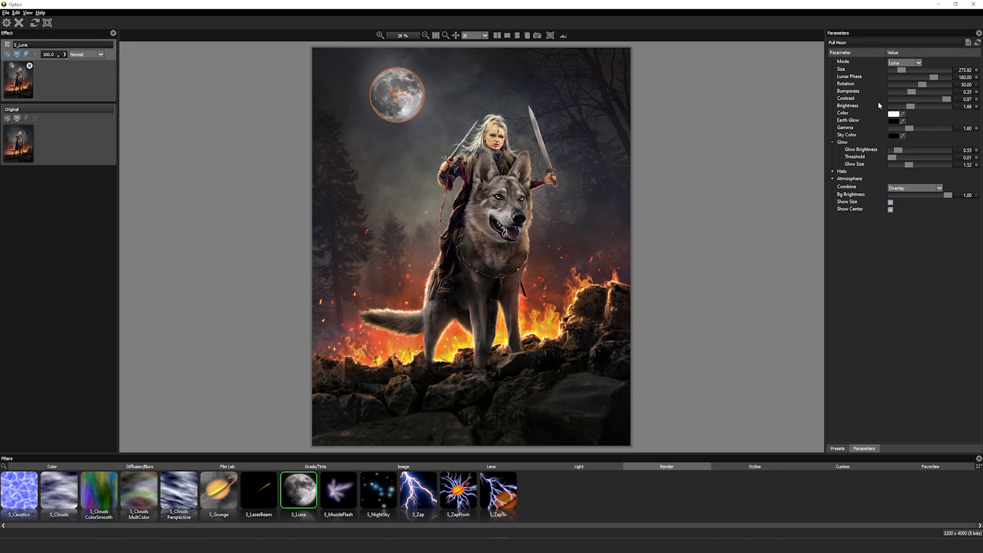
{"action": "left_click_drag", "start_coordinate": [898, 151], "coordinate": [910, 151]}
{"action": "left_click_drag", "start_coordinate": [911, 106], "coordinate": [914, 106]}
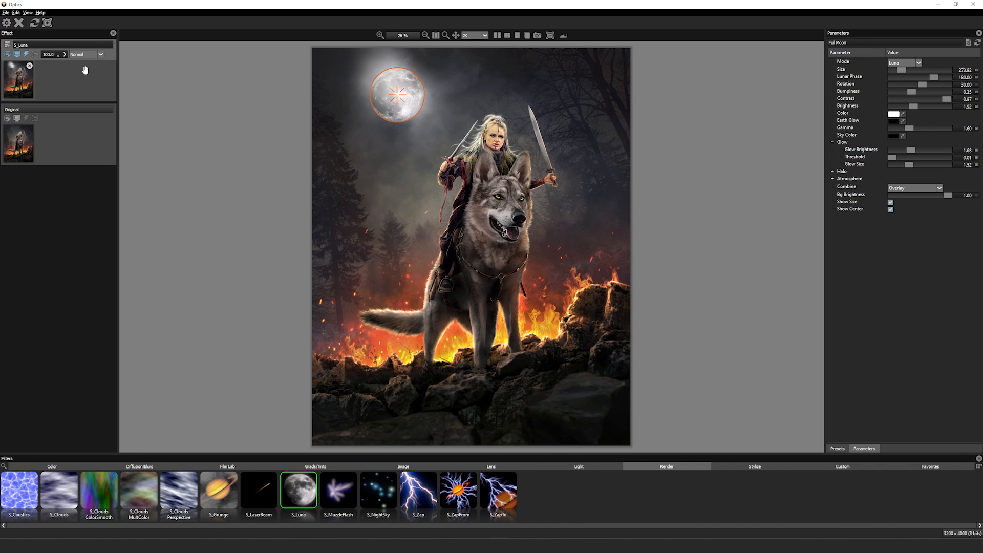
Add a Spot mask to the moon effect, shift its centre up over the wolf, and lower the mask's opacity
{"action": "left_click", "coordinate": [48, 23]}
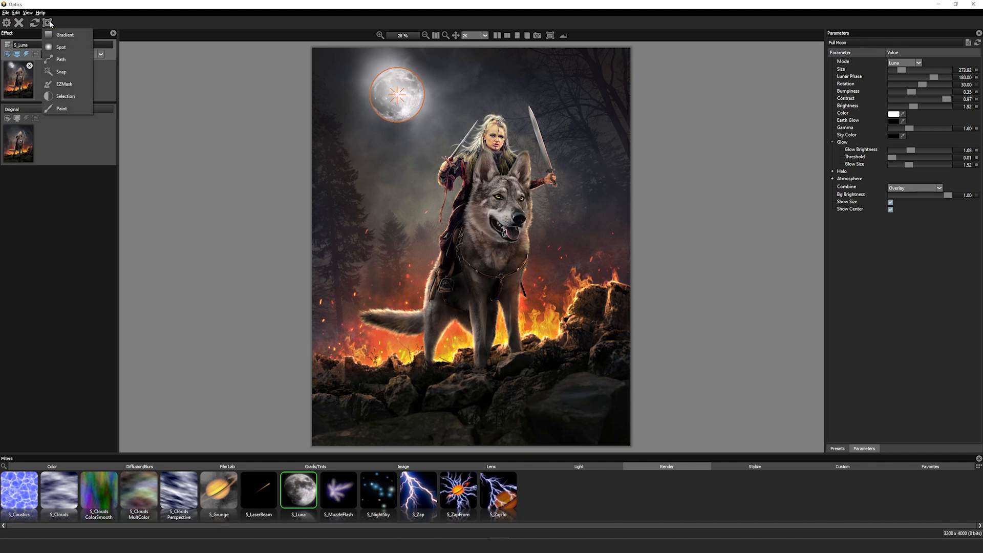
{"action": "left_click", "coordinate": [80, 50]}
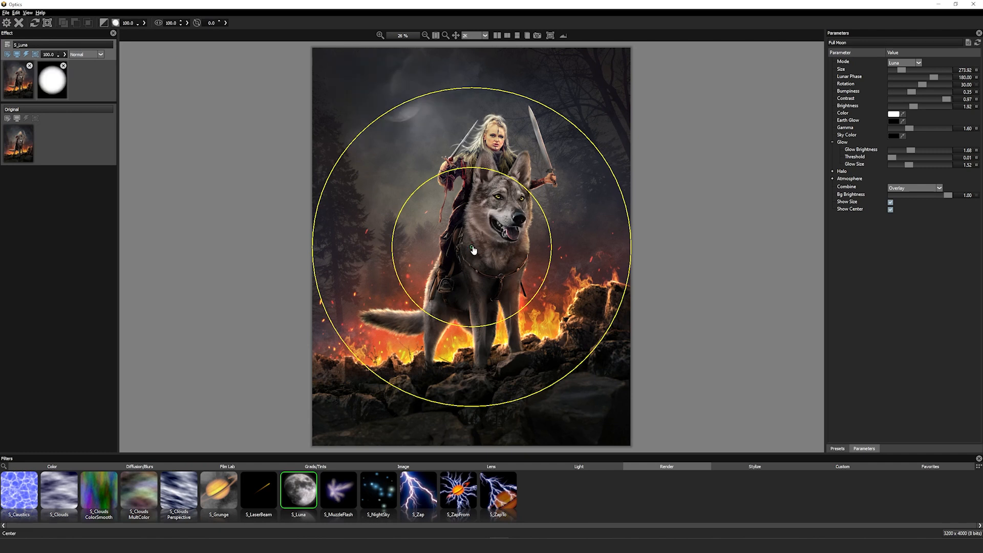
{"action": "left_click_drag", "start_coordinate": [473, 250], "coordinate": [485, 216]}
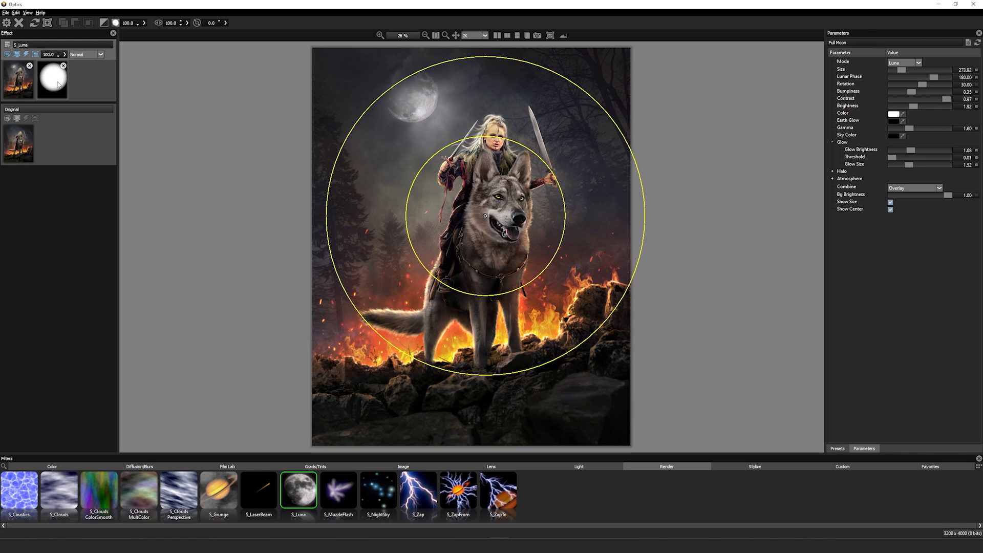
{"action": "left_click", "coordinate": [117, 24]}
{"action": "left_click_drag", "start_coordinate": [154, 31], "coordinate": [137, 31]}
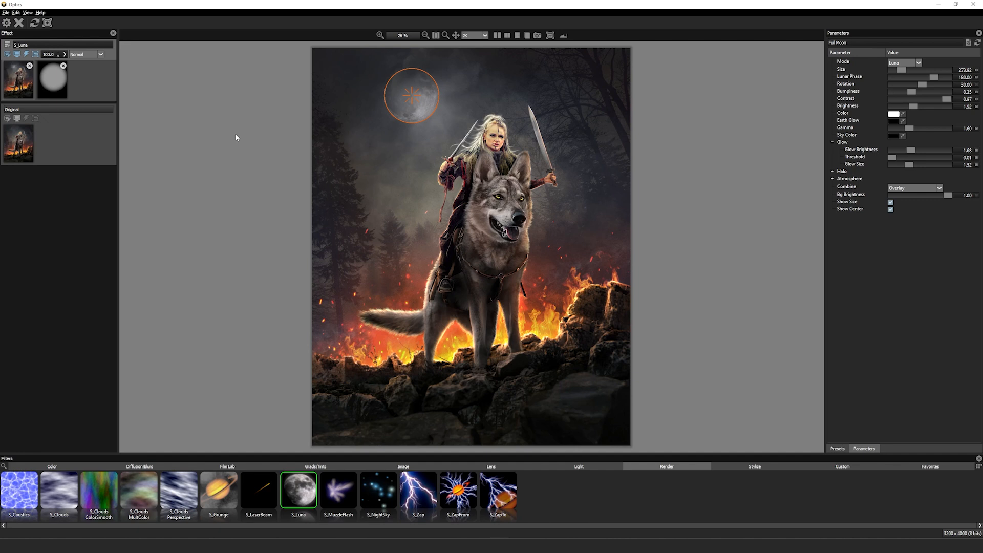
Add the S_NightSky effect on a new effect layer, try the Pegasus preset, and return to the Default preset
{"action": "left_click", "coordinate": [8, 45]}
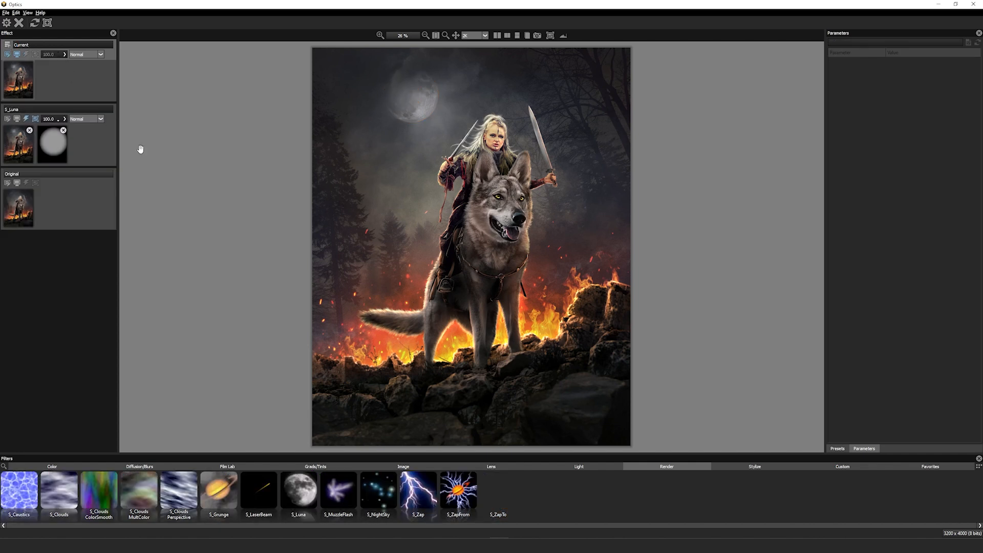
{"action": "left_click", "coordinate": [381, 490]}
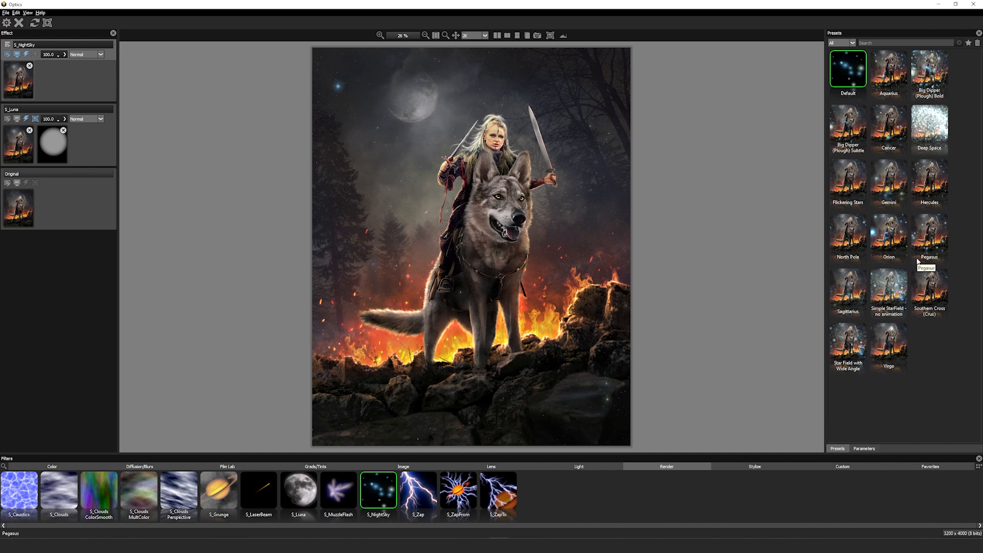
{"action": "left_click", "coordinate": [924, 240]}
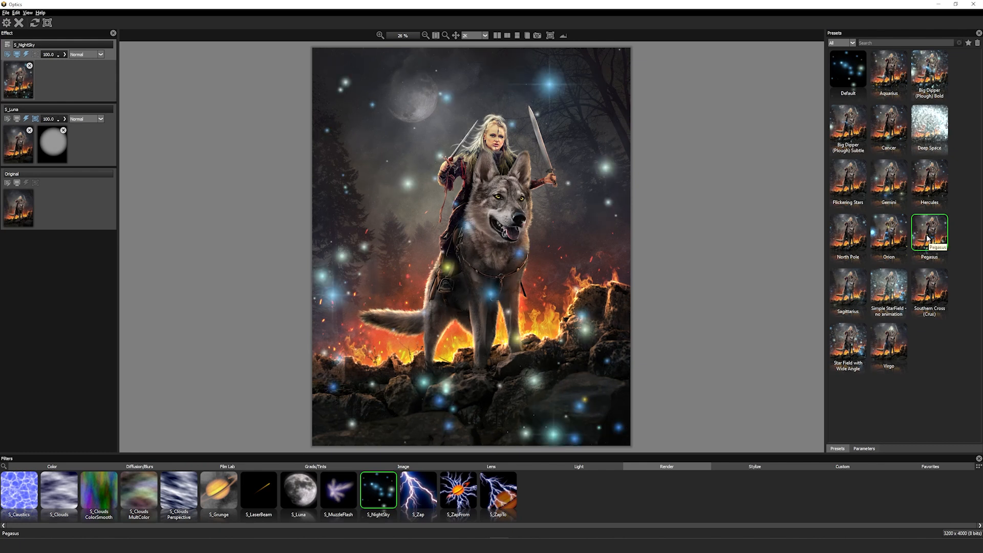
{"action": "left_click", "coordinate": [852, 77]}
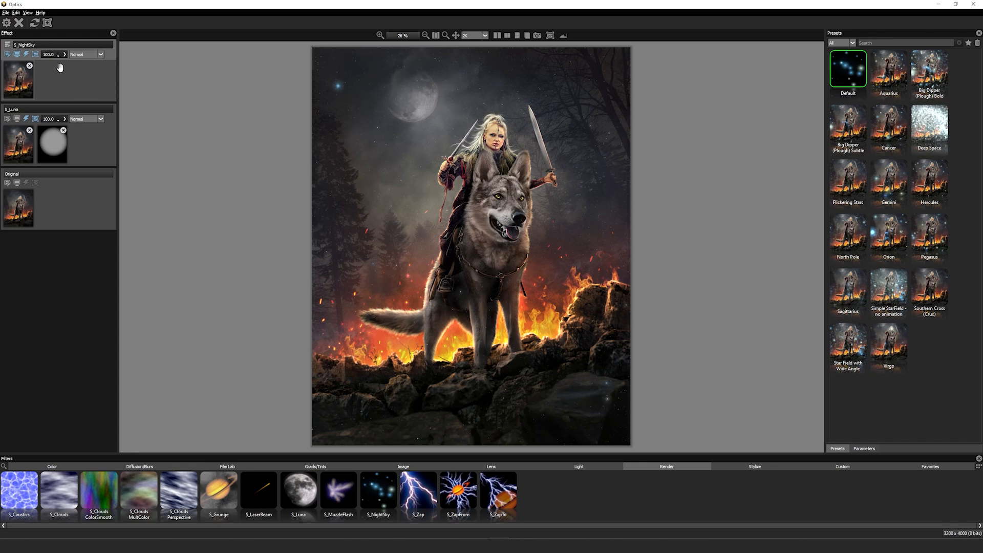
Start an EZMask on the night sky effect, outlining the moon, tree line, rider and image borders with red exclusion strokes
{"action": "left_click", "coordinate": [51, 24]}
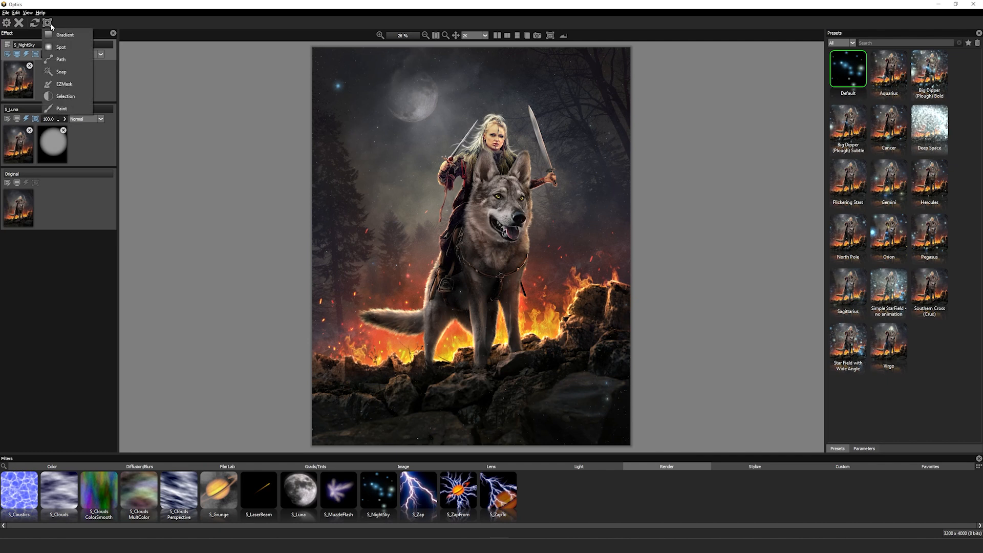
{"action": "left_click", "coordinate": [70, 71]}
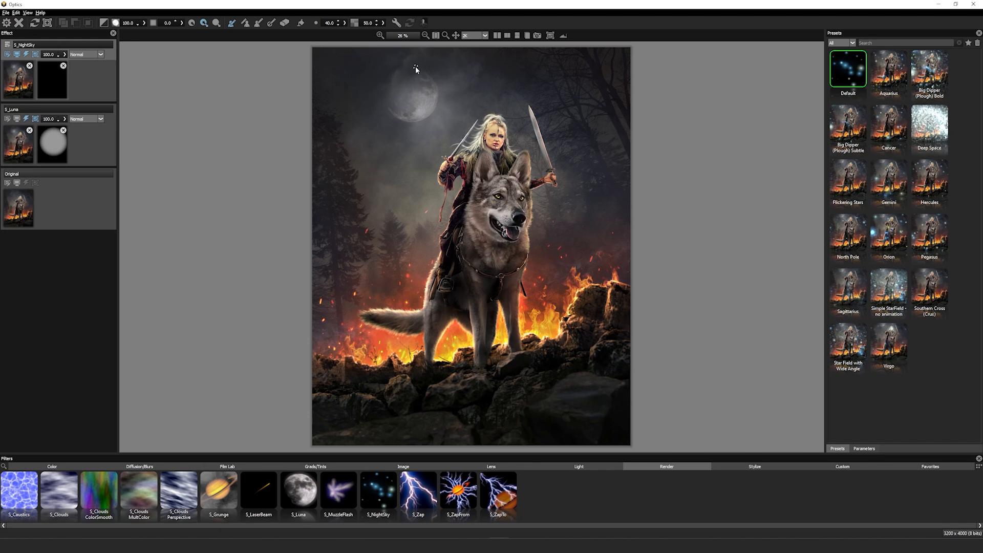
{"action": "mouse_move", "coordinate": [444, 75]}
{"action": "left_mouse_down"}
{"action": "mouse_move", "coordinate": [443, 113]}
{"action": "mouse_move", "coordinate": [402, 127]}
{"action": "left_mouse_up"}
{"action": "left_click_drag", "start_coordinate": [378, 95], "coordinate": [388, 66]}
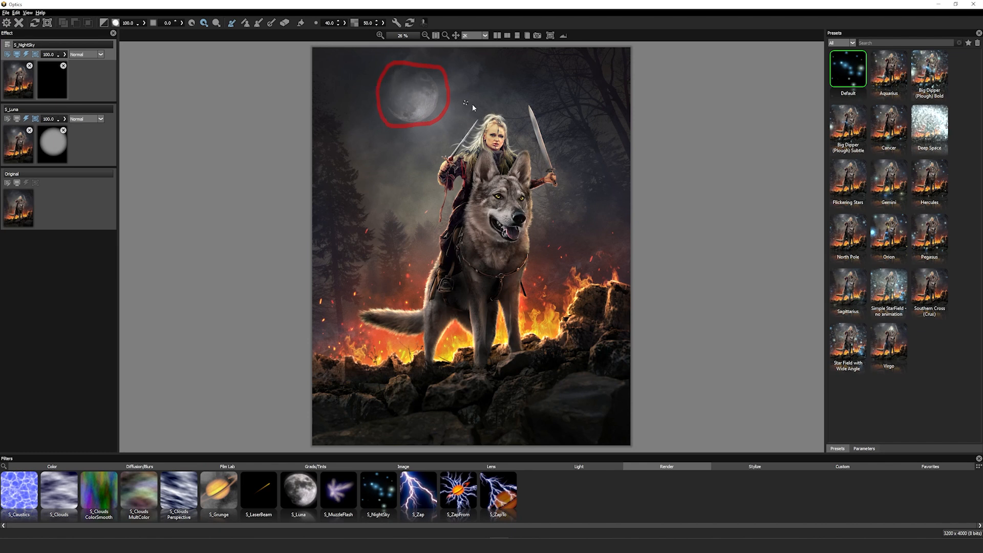
{"action": "left_click_drag", "start_coordinate": [312, 68], "coordinate": [348, 132]}
{"action": "mouse_move", "coordinate": [374, 208]}
{"action": "left_mouse_down"}
{"action": "mouse_move", "coordinate": [394, 207]}
{"action": "mouse_move", "coordinate": [413, 228]}
{"action": "mouse_move", "coordinate": [435, 218]}
{"action": "mouse_move", "coordinate": [448, 142]}
{"action": "mouse_move", "coordinate": [481, 109]}
{"action": "mouse_move", "coordinate": [517, 112]}
{"action": "mouse_move", "coordinate": [539, 61]}
{"action": "mouse_move", "coordinate": [583, 49]}
{"action": "left_mouse_up"}
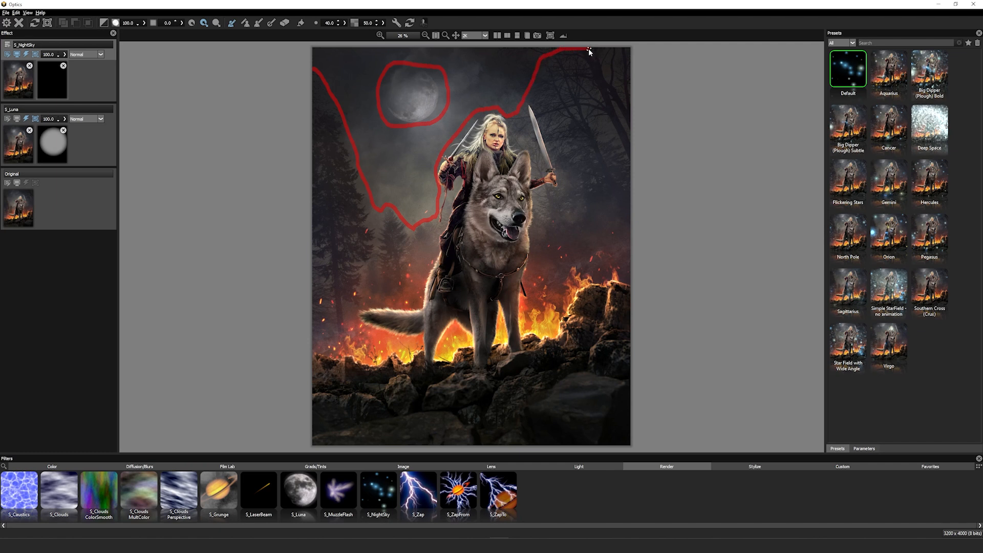
{"action": "mouse_move", "coordinate": [588, 51]}
{"action": "left_mouse_down"}
{"action": "mouse_move", "coordinate": [616, 48]}
{"action": "mouse_move", "coordinate": [314, 153]}
{"action": "mouse_move", "coordinate": [314, 69]}
{"action": "left_mouse_up"}
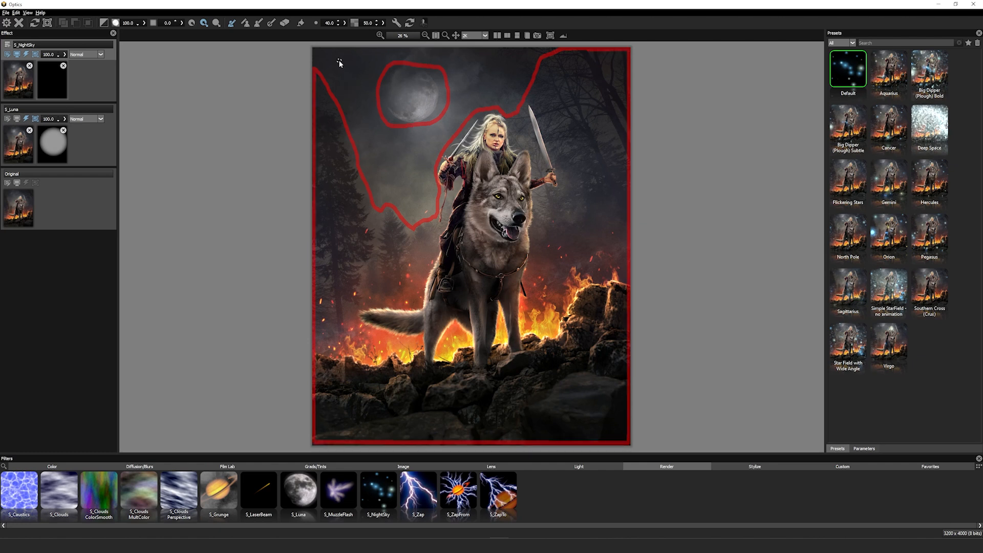
Mark the open sky around the moon with green keep strokes and compute the mask for the stars
{"action": "mouse_move", "coordinate": [328, 59]}
{"action": "left_mouse_down"}
{"action": "mouse_move", "coordinate": [360, 62]}
{"action": "mouse_move", "coordinate": [375, 164]}
{"action": "mouse_move", "coordinate": [422, 210]}
{"action": "mouse_move", "coordinate": [428, 200]}
{"action": "mouse_move", "coordinate": [399, 168]}
{"action": "mouse_move", "coordinate": [396, 141]}
{"action": "mouse_move", "coordinate": [429, 138]}
{"action": "mouse_move", "coordinate": [461, 96]}
{"action": "mouse_move", "coordinate": [491, 94]}
{"action": "mouse_move", "coordinate": [525, 64]}
{"action": "left_mouse_up"}
{"action": "left_click_drag", "start_coordinate": [495, 60], "coordinate": [376, 54]}
{"action": "left_click_drag", "start_coordinate": [375, 65], "coordinate": [368, 92]}
{"action": "left_click_drag", "start_coordinate": [348, 83], "coordinate": [315, 57]}
{"action": "left_click_drag", "start_coordinate": [376, 186], "coordinate": [391, 198]}
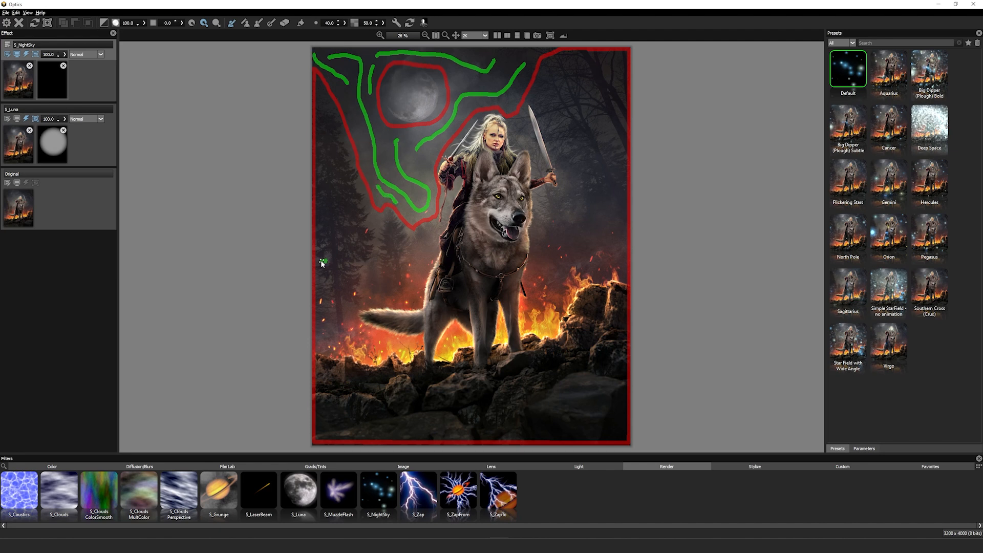
{"action": "left_click_drag", "start_coordinate": [603, 122], "coordinate": [606, 138]}
{"action": "left_click_drag", "start_coordinate": [606, 67], "coordinate": [608, 76]}
{"action": "left_click", "coordinate": [423, 22]}
{"action": "left_click", "coordinate": [25, 79]}
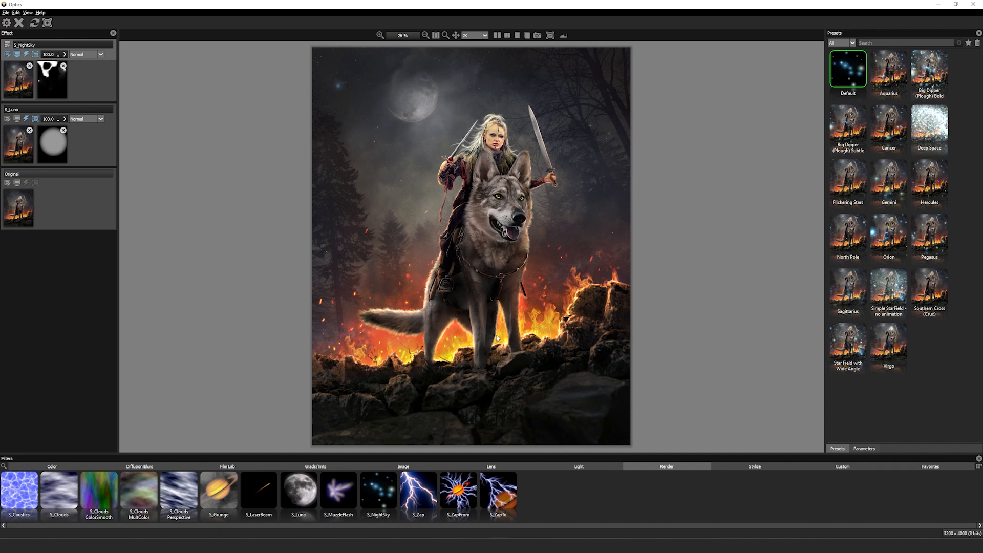
Add S_Rays on a new effect layer, centred at the wolf's feet, try the Glamour Girl Gleam and Lights Out presets, and return to Default
{"action": "left_click", "coordinate": [7, 44]}
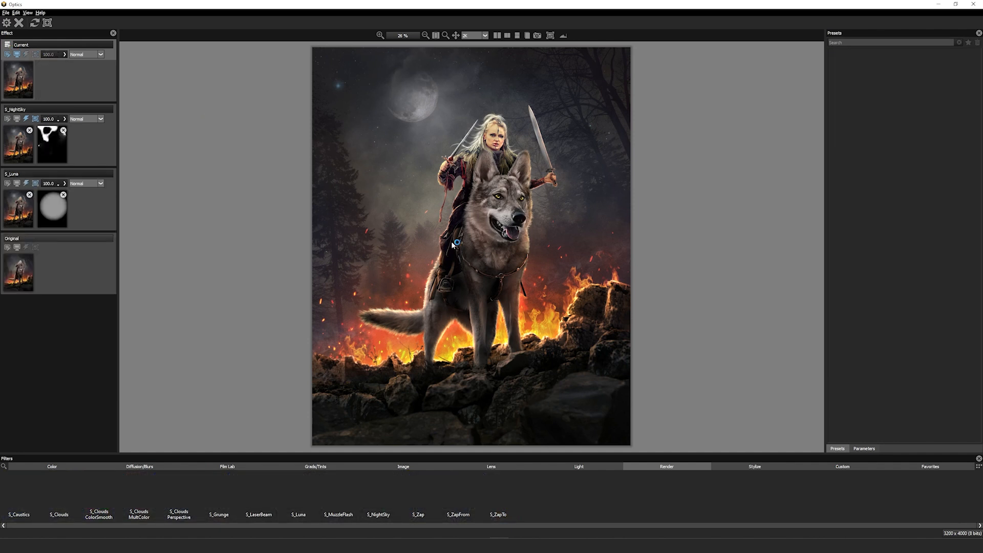
{"action": "left_click", "coordinate": [579, 467]}
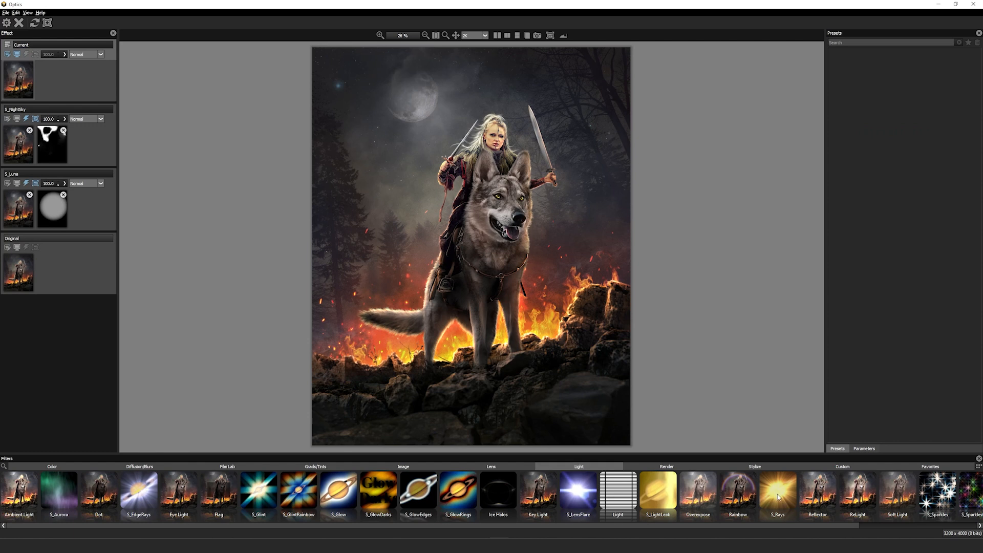
{"action": "left_click", "coordinate": [779, 497]}
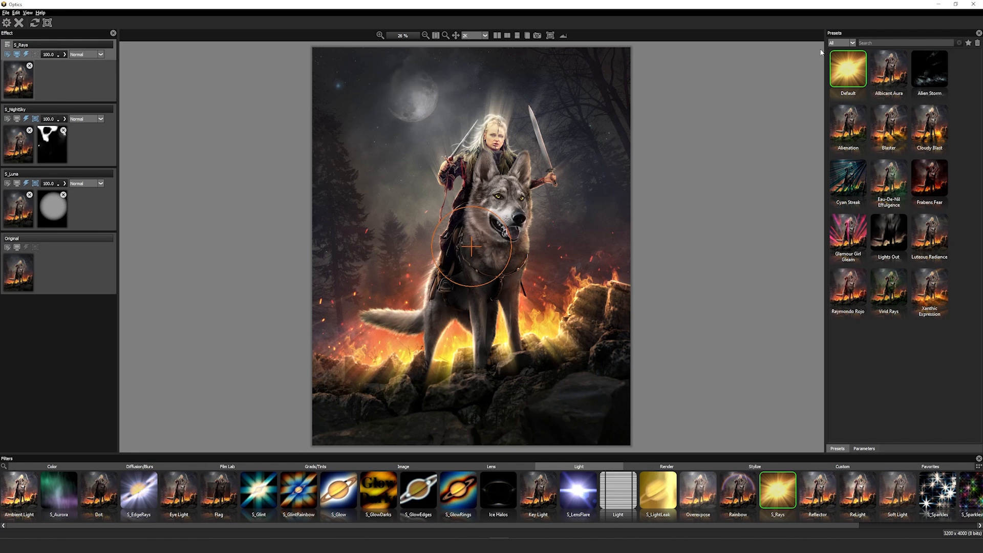
{"action": "left_click", "coordinate": [854, 226]}
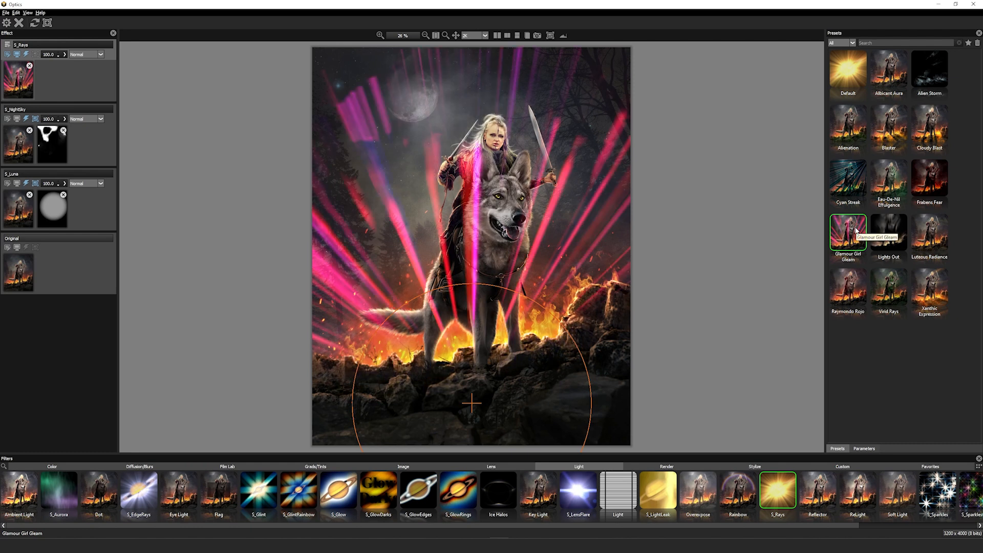
{"action": "left_click", "coordinate": [891, 233]}
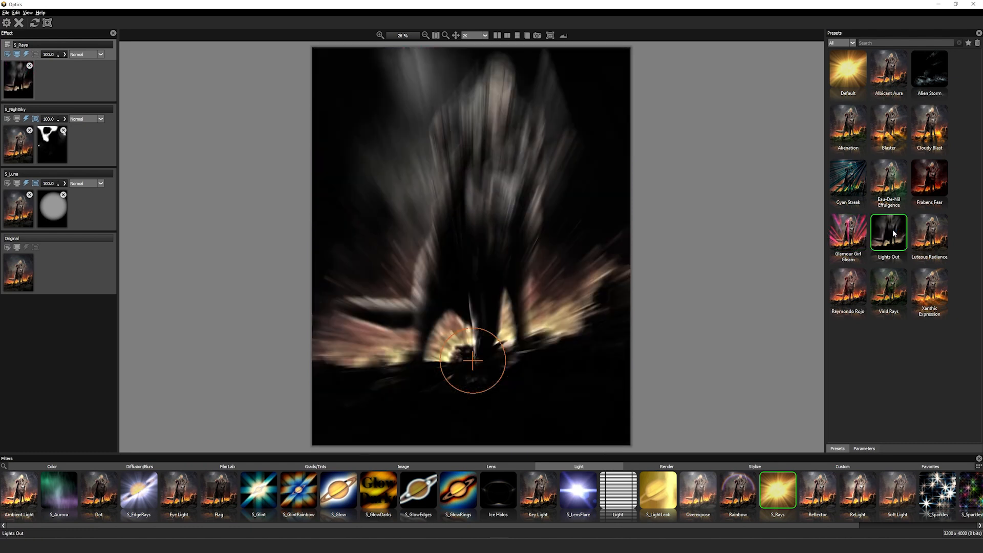
{"action": "left_click", "coordinate": [850, 73]}
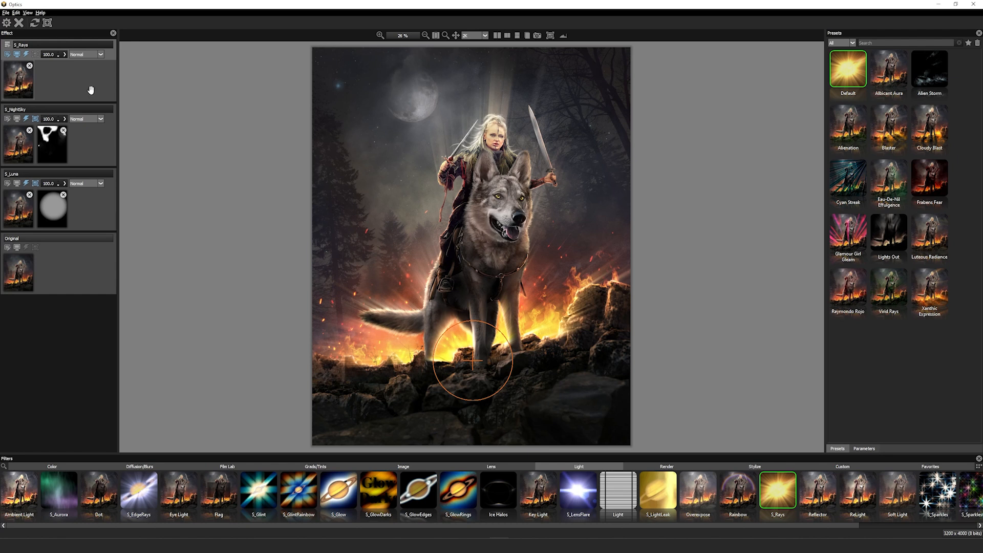
Start an EZMask on the rays effect and mark the flames and sparks around the wolf with green keep strokes
{"action": "left_click", "coordinate": [47, 22]}
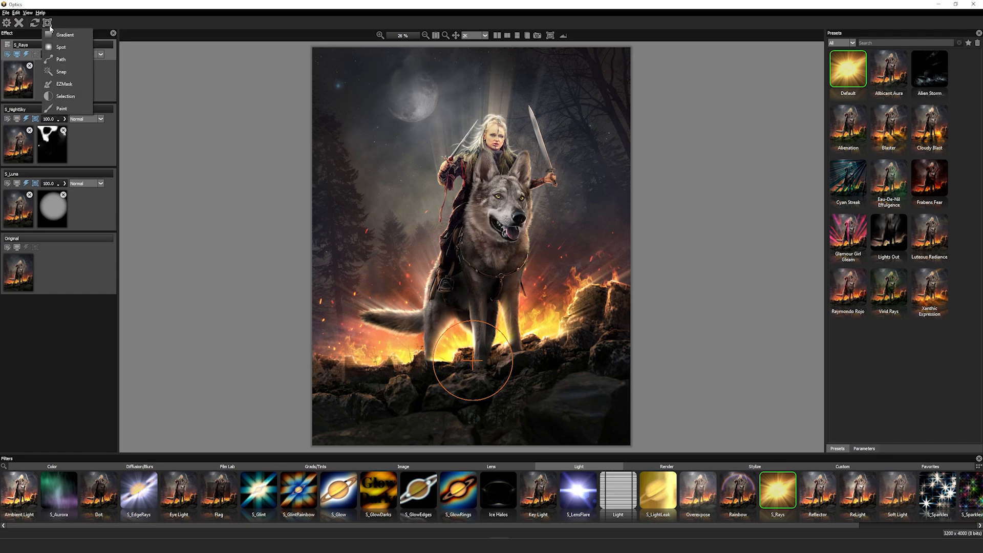
{"action": "left_click", "coordinate": [64, 85]}
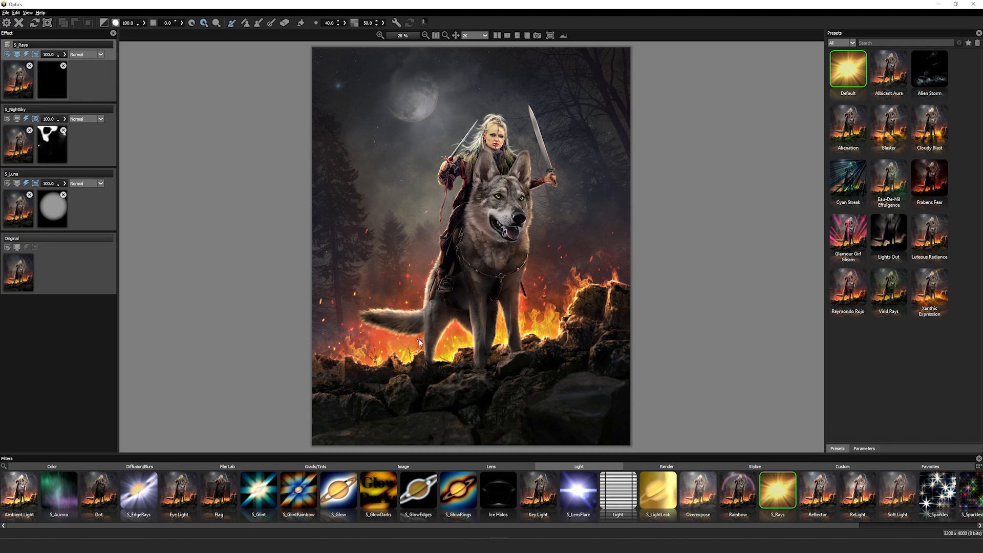
{"action": "mouse_move", "coordinate": [420, 342]}
{"action": "left_mouse_down"}
{"action": "mouse_move", "coordinate": [353, 346]}
{"action": "mouse_move", "coordinate": [317, 336]}
{"action": "left_mouse_up"}
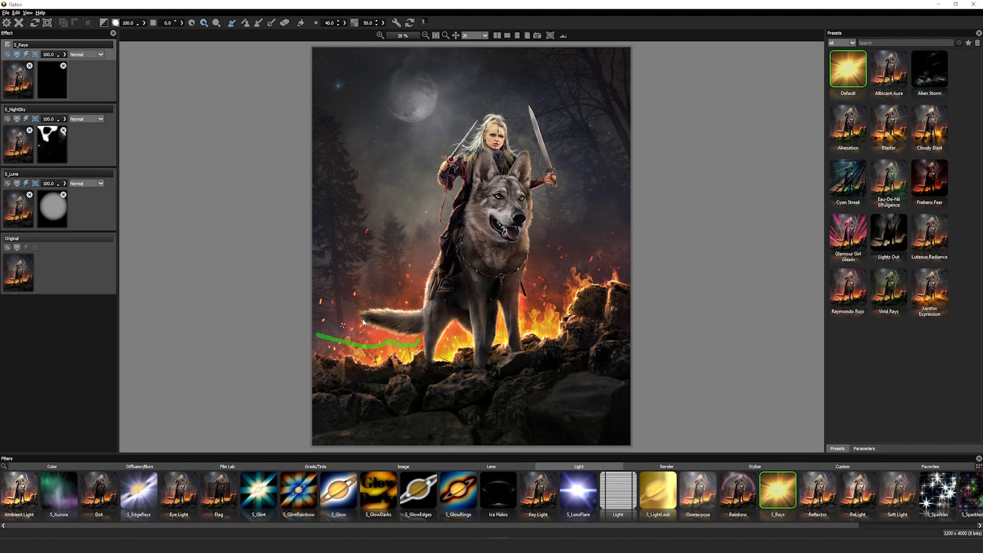
{"action": "mouse_move", "coordinate": [417, 299]}
{"action": "left_mouse_down"}
{"action": "mouse_move", "coordinate": [358, 294]}
{"action": "mouse_move", "coordinate": [340, 281]}
{"action": "left_mouse_up"}
{"action": "left_click_drag", "start_coordinate": [412, 281], "coordinate": [390, 262]}
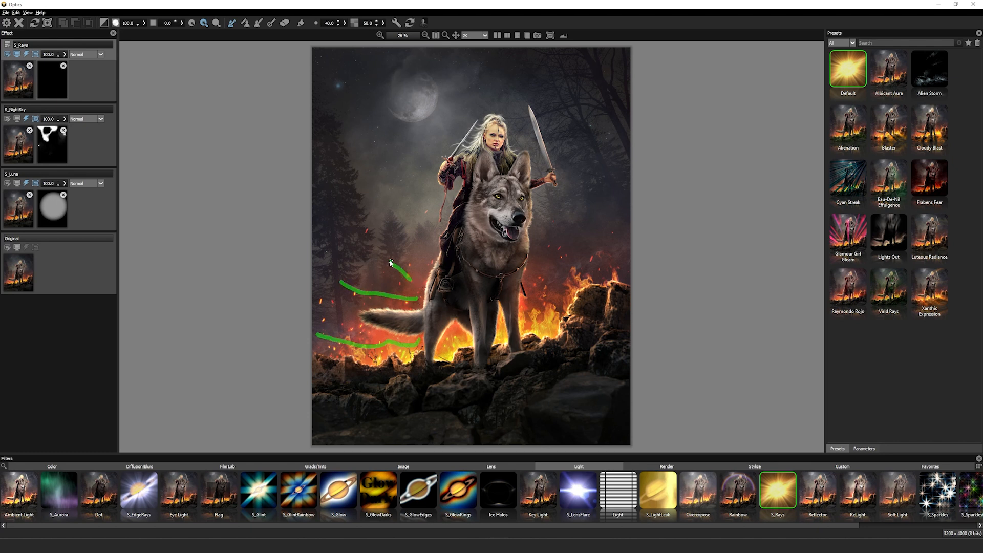
{"action": "mouse_move", "coordinate": [458, 334]}
{"action": "left_mouse_down"}
{"action": "mouse_move", "coordinate": [443, 354]}
{"action": "mouse_move", "coordinate": [459, 330]}
{"action": "mouse_move", "coordinate": [466, 341]}
{"action": "mouse_move", "coordinate": [557, 335]}
{"action": "mouse_move", "coordinate": [544, 317]}
{"action": "mouse_move", "coordinate": [572, 285]}
{"action": "mouse_move", "coordinate": [629, 249]}
{"action": "left_mouse_up"}
{"action": "mouse_move", "coordinate": [558, 244]}
{"action": "left_mouse_down"}
{"action": "mouse_move", "coordinate": [540, 277]}
{"action": "mouse_move", "coordinate": [533, 259]}
{"action": "left_mouse_up"}
{"action": "mouse_move", "coordinate": [560, 312]}
{"action": "left_mouse_down"}
{"action": "mouse_move", "coordinate": [586, 310]}
{"action": "mouse_move", "coordinate": [576, 325]}
{"action": "left_mouse_up"}
{"action": "left_click_drag", "start_coordinate": [381, 359], "coordinate": [323, 361]}
{"action": "left_click_drag", "start_coordinate": [530, 335], "coordinate": [537, 342]}
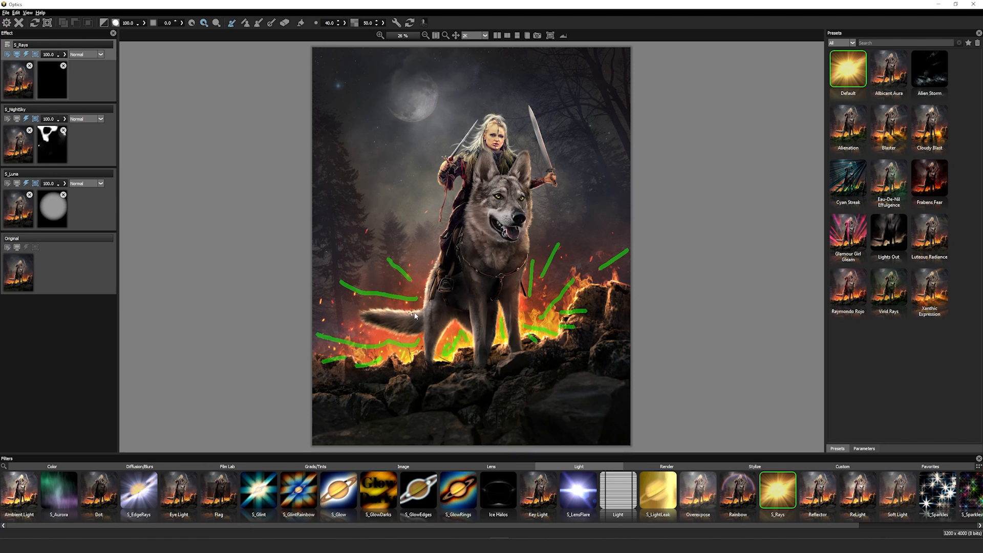
Exclude the wolf's outline, sky, trees and foreground rocks with red strokes, and compute the mask for the rays
{"action": "mouse_move", "coordinate": [424, 311]}
{"action": "left_mouse_down"}
{"action": "mouse_move", "coordinate": [385, 311]}
{"action": "mouse_move", "coordinate": [392, 330]}
{"action": "mouse_move", "coordinate": [423, 334]}
{"action": "mouse_move", "coordinate": [428, 361]}
{"action": "mouse_move", "coordinate": [443, 328]}
{"action": "mouse_move", "coordinate": [468, 321]}
{"action": "mouse_move", "coordinate": [477, 357]}
{"action": "mouse_move", "coordinate": [502, 299]}
{"action": "mouse_move", "coordinate": [512, 343]}
{"action": "mouse_move", "coordinate": [516, 317]}
{"action": "mouse_move", "coordinate": [364, 60]}
{"action": "mouse_move", "coordinate": [329, 231]}
{"action": "left_mouse_up"}
{"action": "left_click_drag", "start_coordinate": [331, 254], "coordinate": [379, 272]}
{"action": "left_click_drag", "start_coordinate": [374, 120], "coordinate": [393, 211]}
{"action": "left_click_drag", "start_coordinate": [448, 78], "coordinate": [426, 177]}
{"action": "left_click_drag", "start_coordinate": [493, 89], "coordinate": [566, 63]}
{"action": "left_click_drag", "start_coordinate": [604, 87], "coordinate": [568, 144]}
{"action": "left_click_drag", "start_coordinate": [373, 375], "coordinate": [332, 417]}
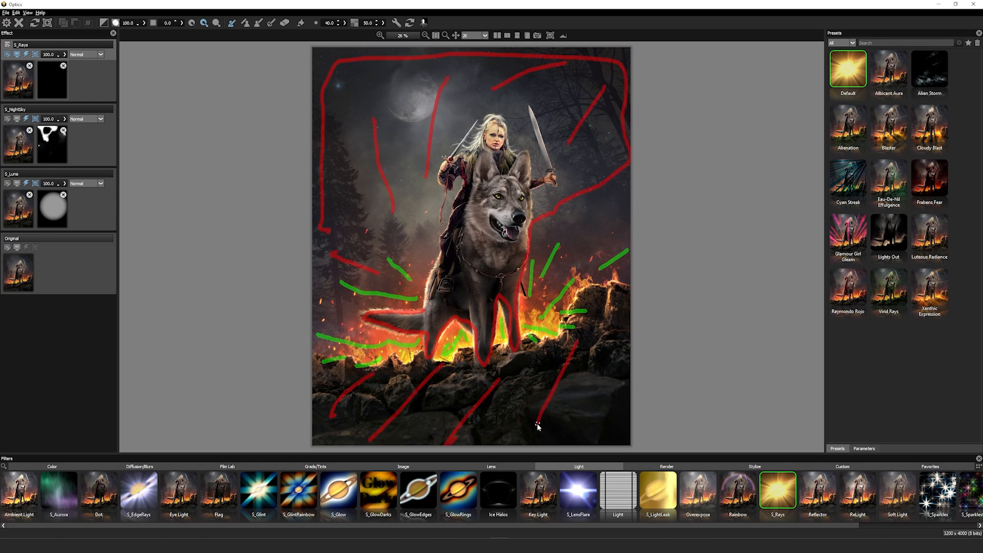
{"action": "left_click", "coordinate": [424, 23]}
{"action": "left_click", "coordinate": [23, 81]}
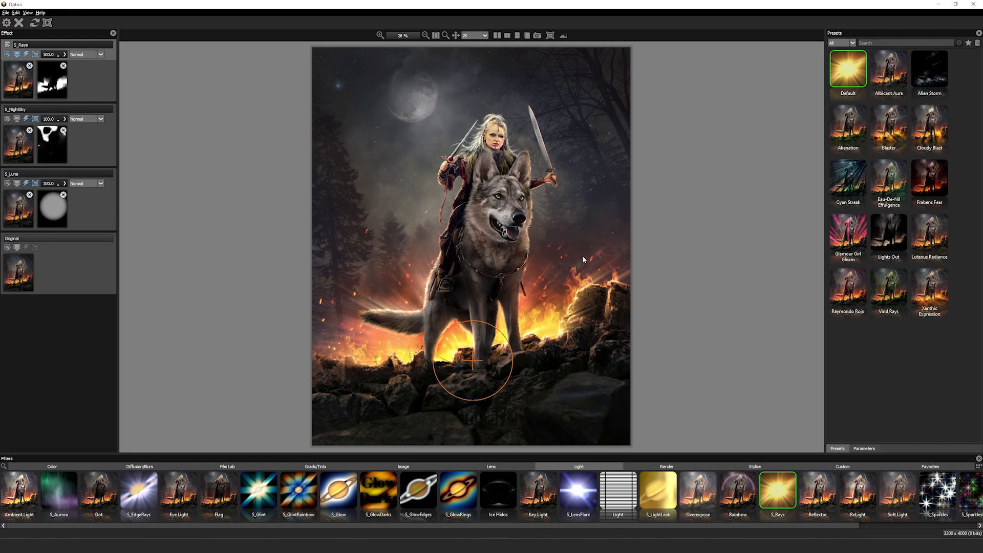
Set the Rays Color of the S_Rays effect to orange #ff5500
{"action": "left_click", "coordinate": [864, 449]}
{"action": "left_click", "coordinate": [893, 114]}
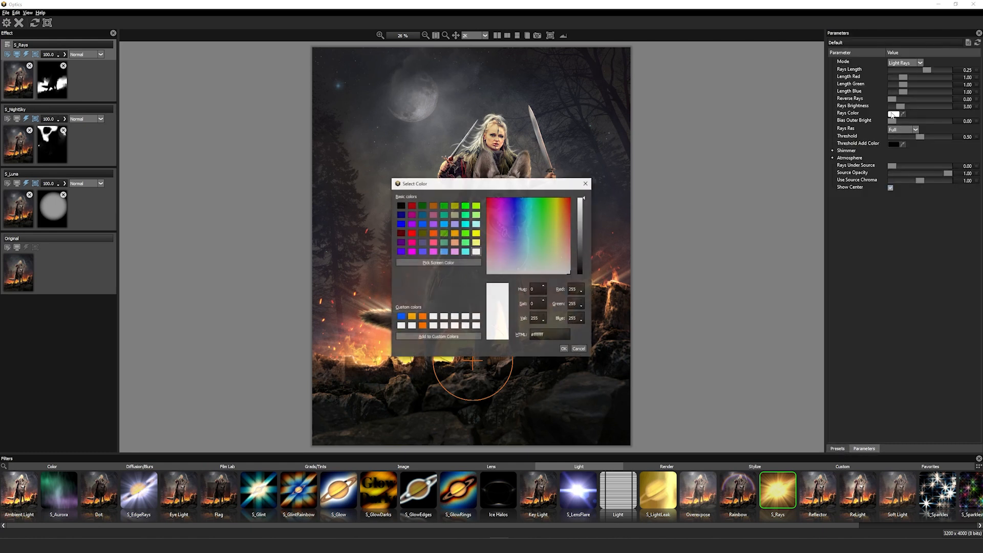
{"action": "left_click", "coordinate": [434, 235]}
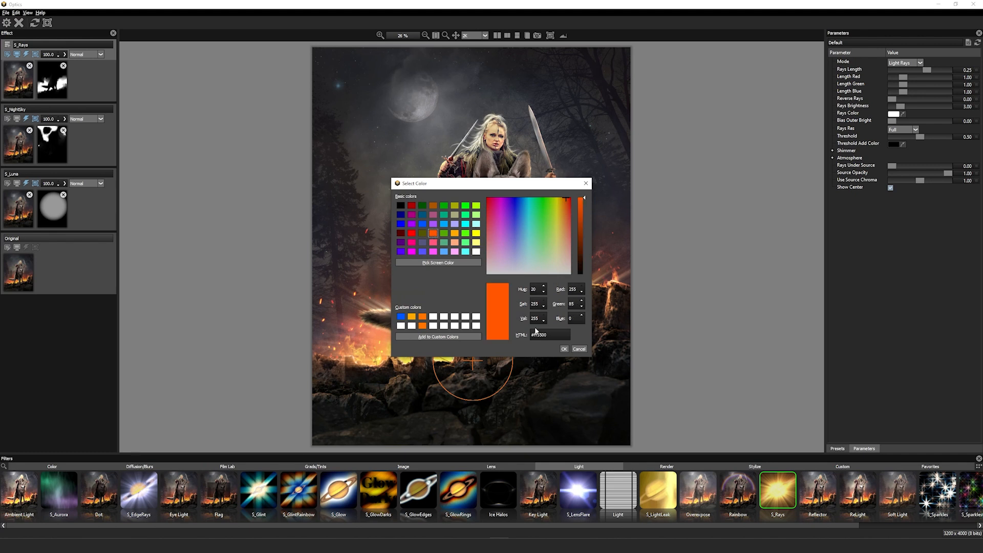
{"action": "left_click", "coordinate": [563, 349]}
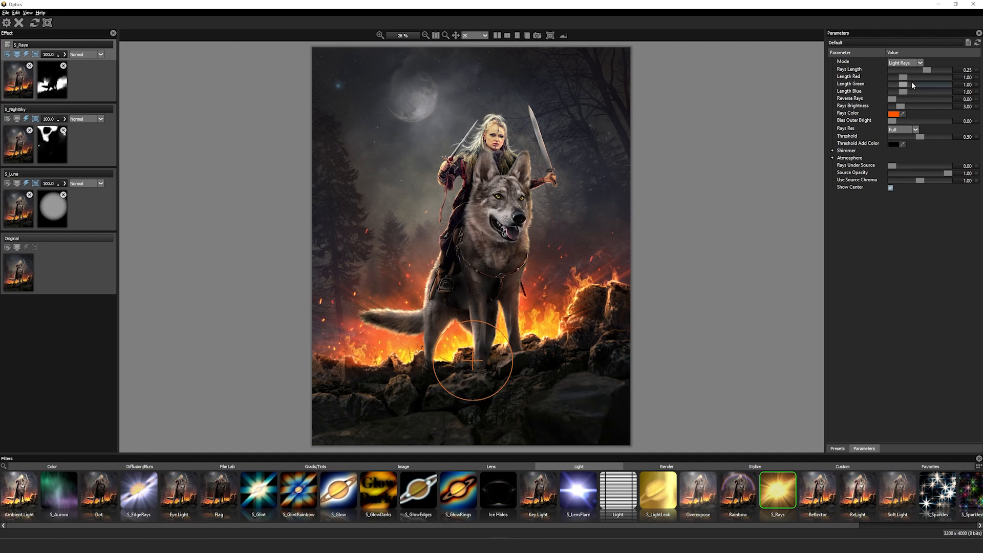
Set the rays' Length Red to 3.15, Bias Outer Bright to 0.48 and Rays Under Source to 0.42
{"action": "left_click_drag", "start_coordinate": [902, 78], "coordinate": [927, 78]}
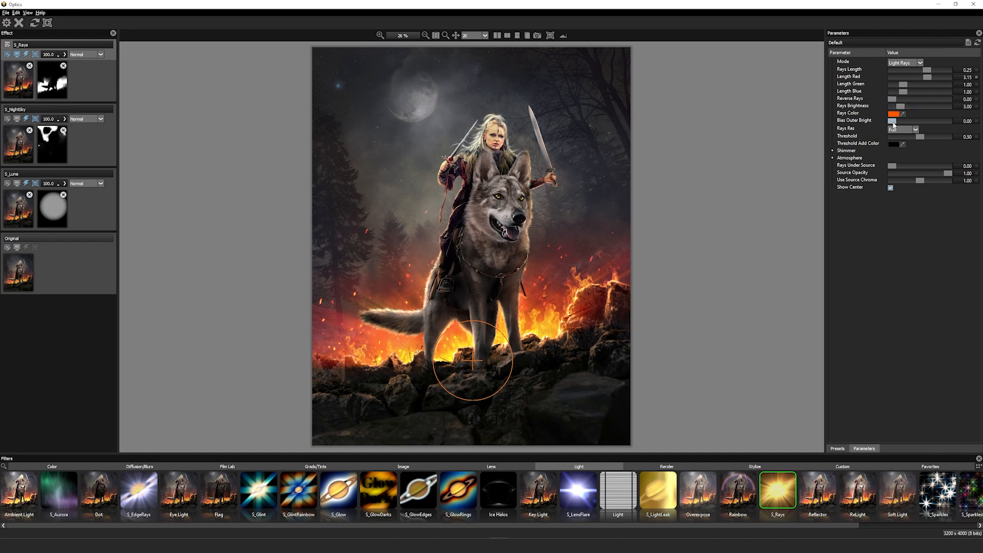
{"action": "left_click_drag", "start_coordinate": [893, 122], "coordinate": [919, 122]}
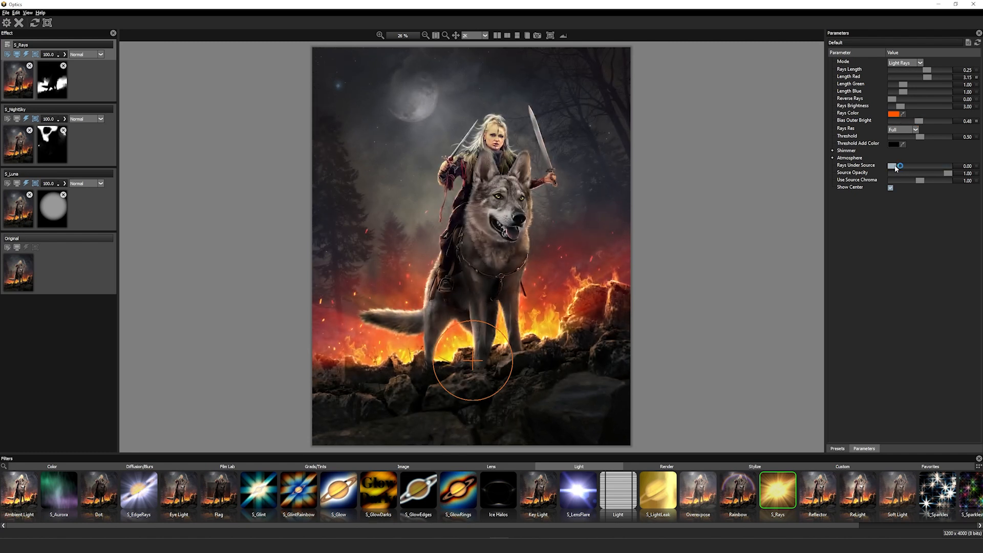
{"action": "left_click_drag", "start_coordinate": [896, 167], "coordinate": [916, 167]}
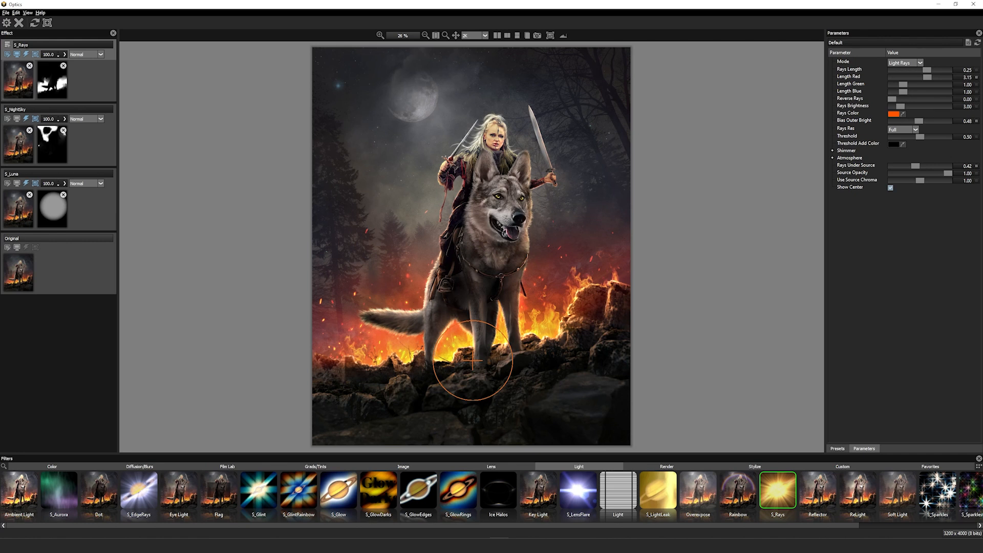
Add S_MuzzleFlash on a new effect layer, try the Core Disrupter and AK47 presets, and choose the Magna Coil preset
{"action": "left_click", "coordinate": [8, 44]}
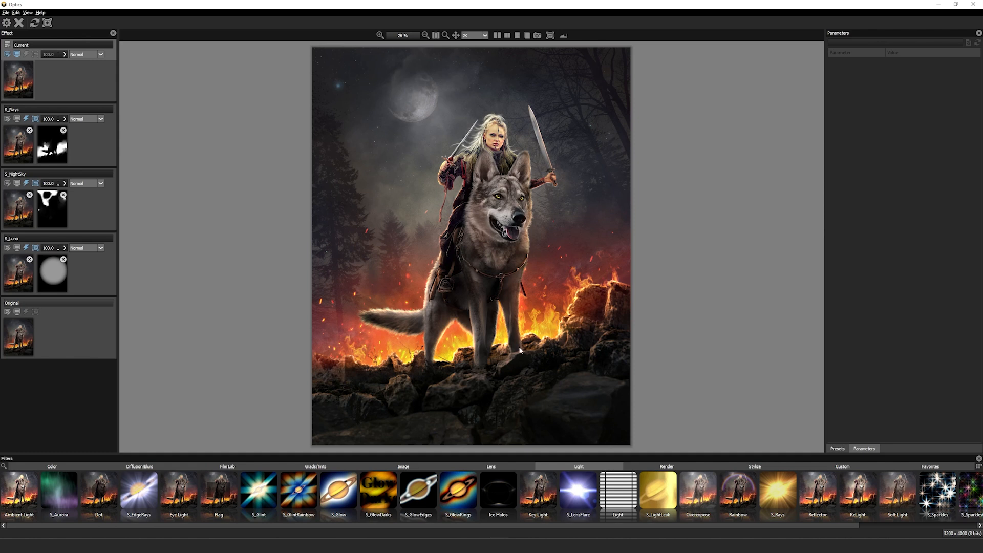
{"action": "left_click", "coordinate": [667, 467]}
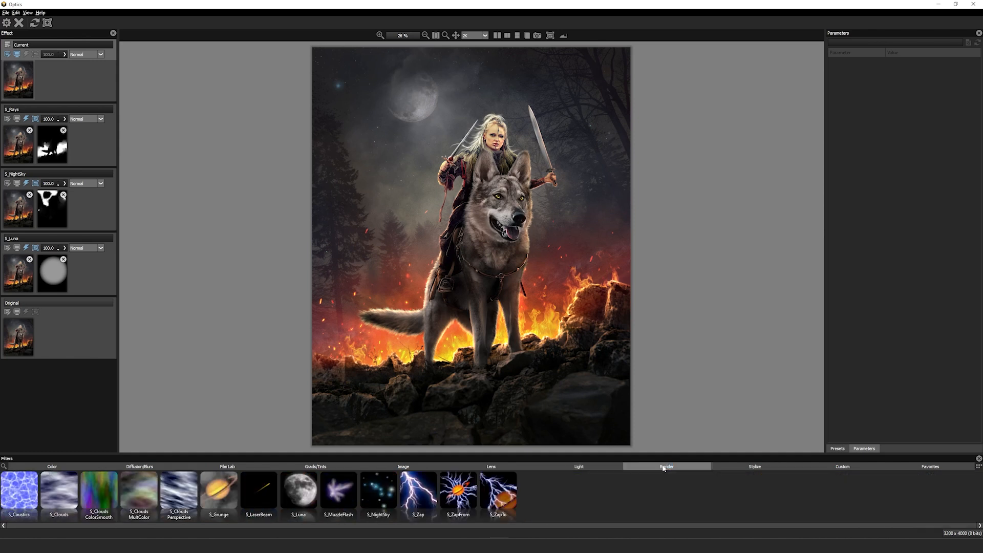
{"action": "left_click", "coordinate": [339, 494]}
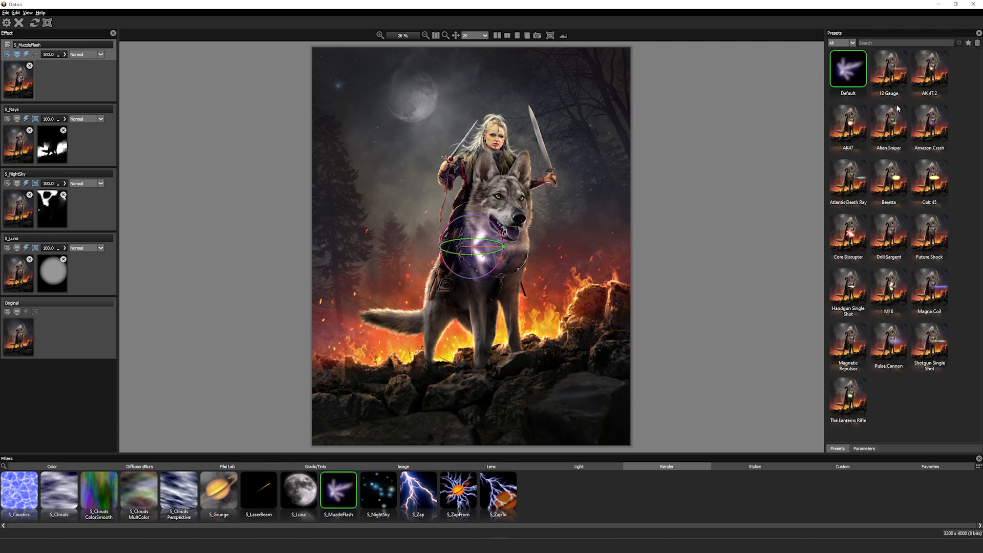
{"action": "left_click", "coordinate": [863, 231]}
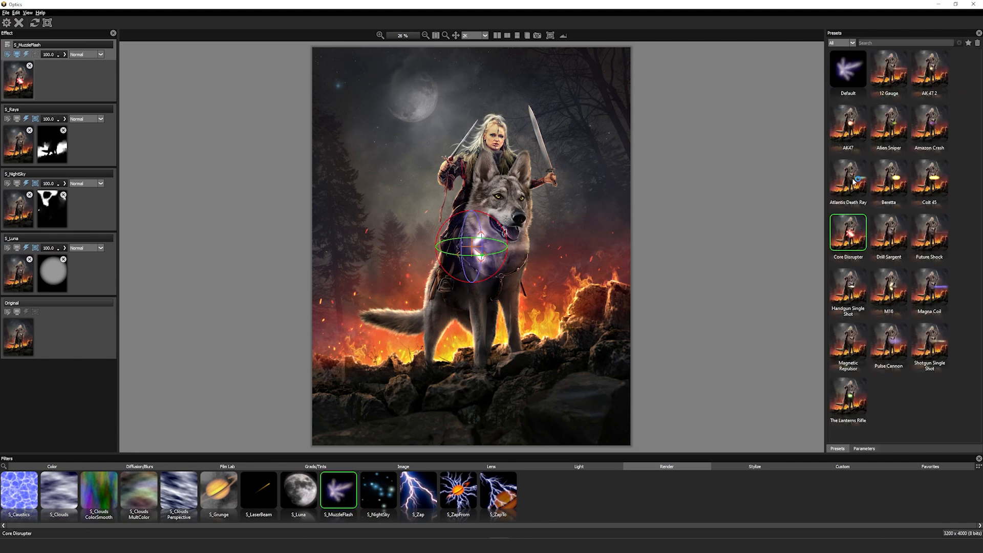
{"action": "left_click", "coordinate": [850, 129]}
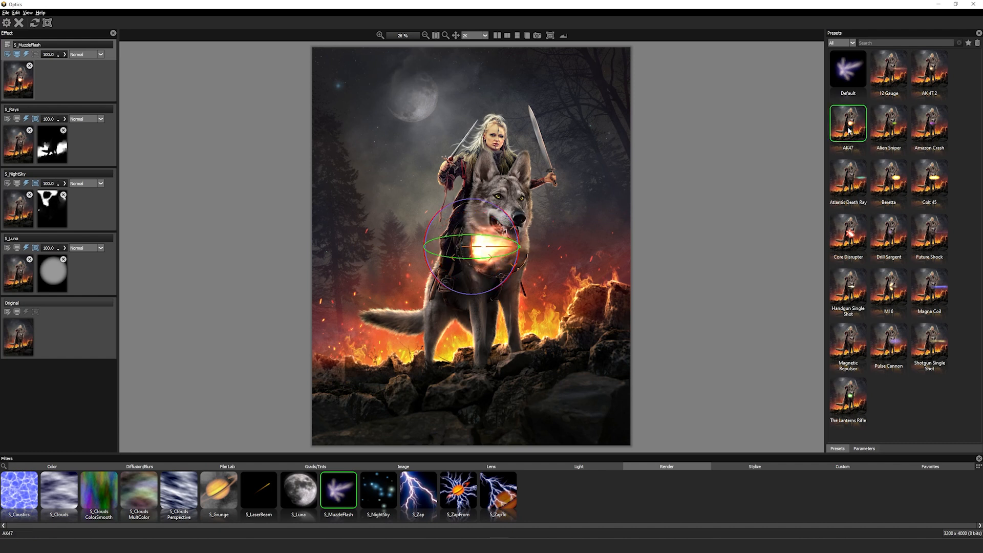
{"action": "left_click", "coordinate": [931, 289]}
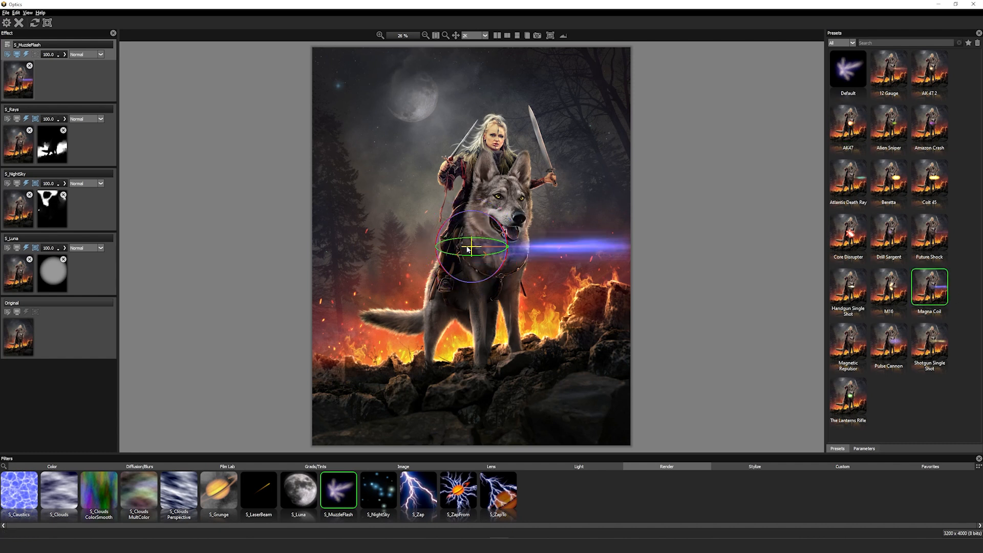
Move the flash beside the rider and rotate its beam diagonally upward along the sword nearest the moon
{"action": "left_click_drag", "start_coordinate": [424, 229], "coordinate": [392, 153]}
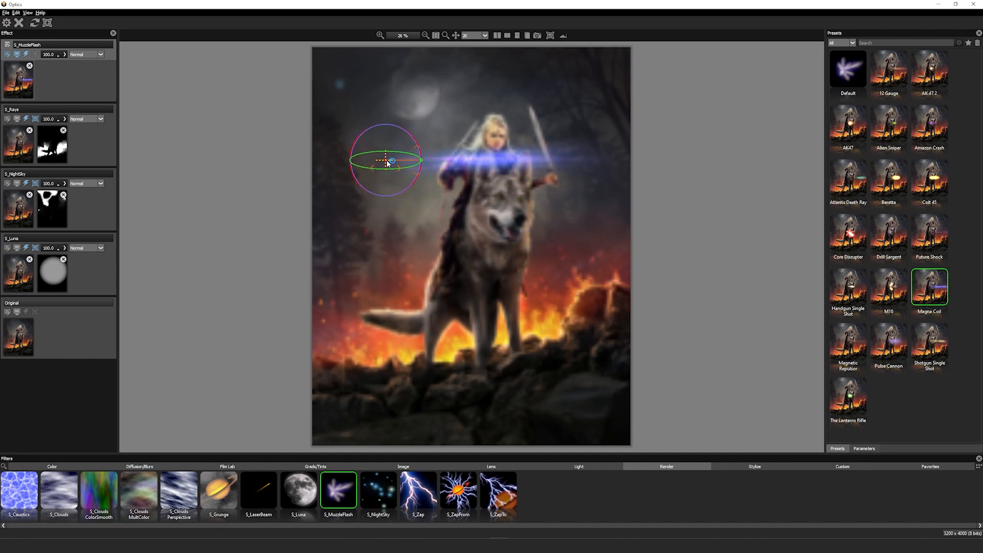
{"action": "left_click_drag", "start_coordinate": [415, 183], "coordinate": [405, 132]}
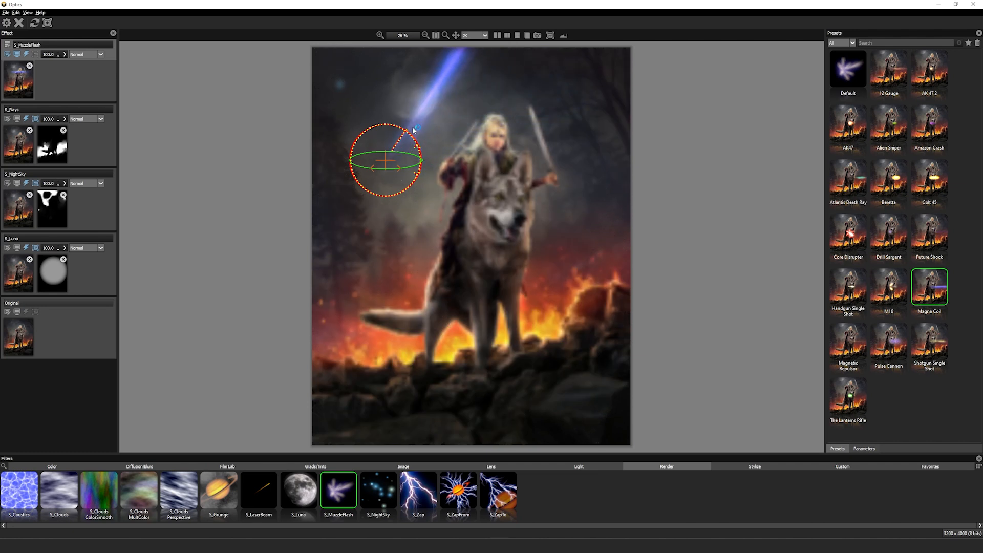
{"action": "left_click", "coordinate": [424, 203]}
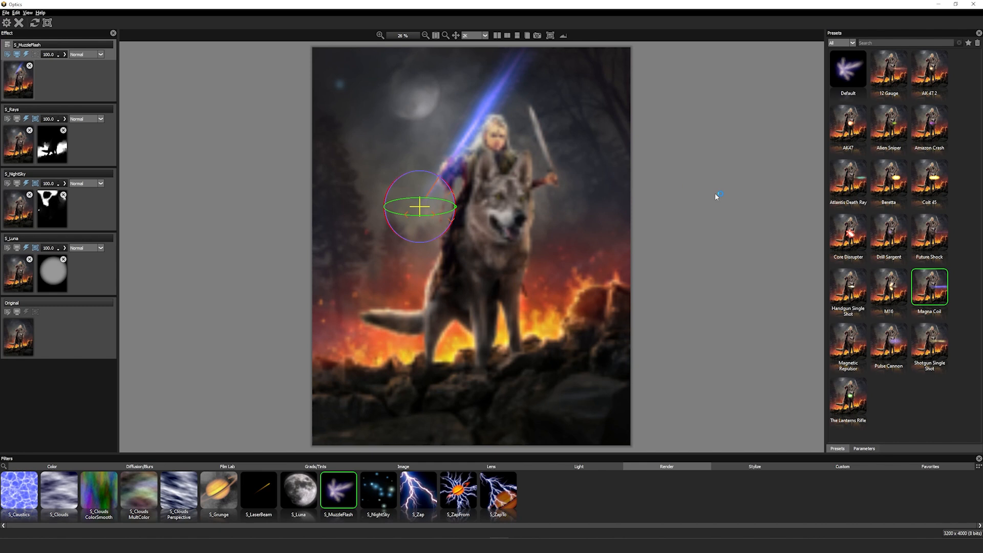
Shrink the flash to a Radius of about 236 and set its Primary Length to 0.55
{"action": "left_click", "coordinate": [866, 448]}
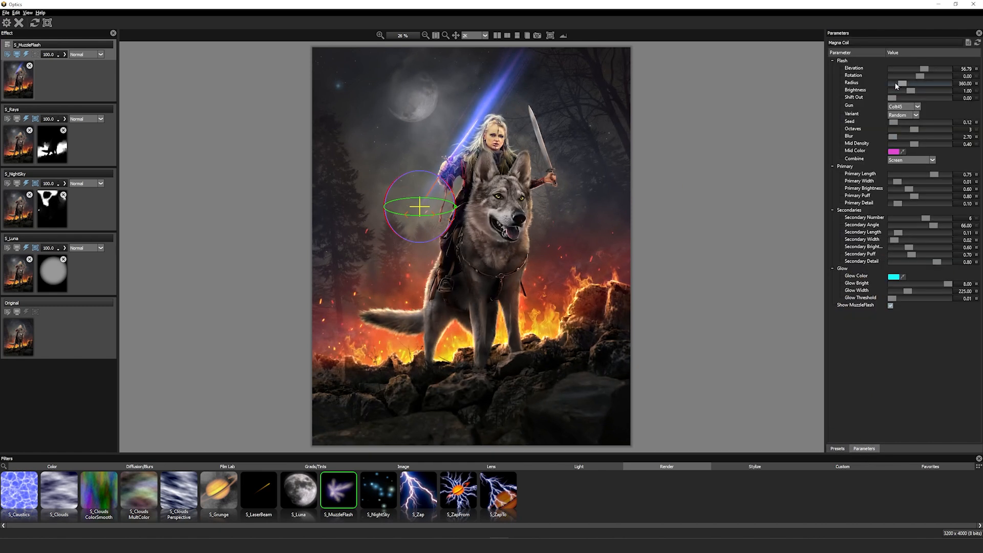
{"action": "left_click", "coordinate": [895, 83]}
{"action": "left_click_drag", "start_coordinate": [895, 84], "coordinate": [898, 86]}
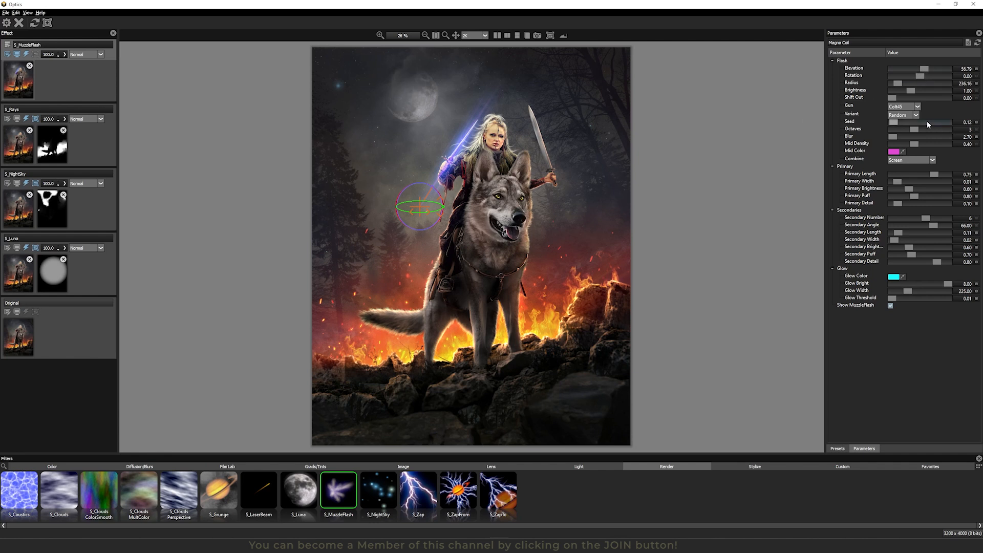
{"action": "left_click", "coordinate": [922, 177]}
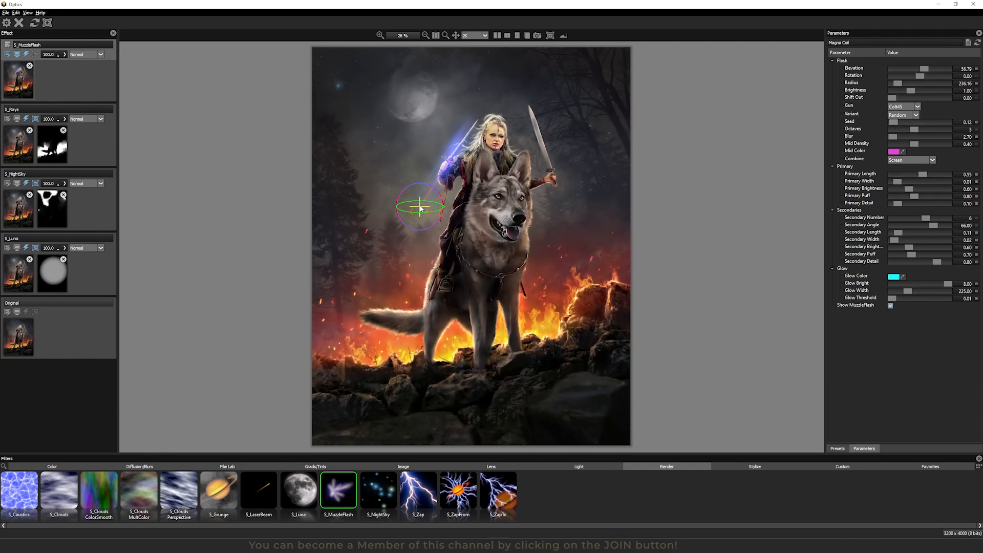
Fine-tune the flash's position and angle along the sword blade, with Elevation at about 52 and Octaves at 2
{"action": "left_click_drag", "start_coordinate": [420, 207], "coordinate": [430, 196]}
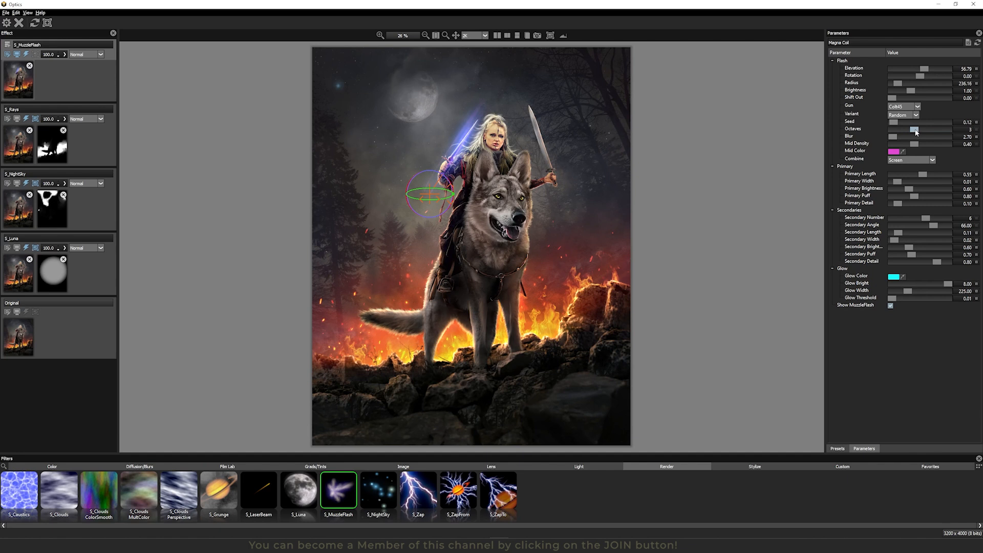
{"action": "left_click_drag", "start_coordinate": [914, 131], "coordinate": [903, 130]}
{"action": "left_click_drag", "start_coordinate": [452, 185], "coordinate": [474, 134]}
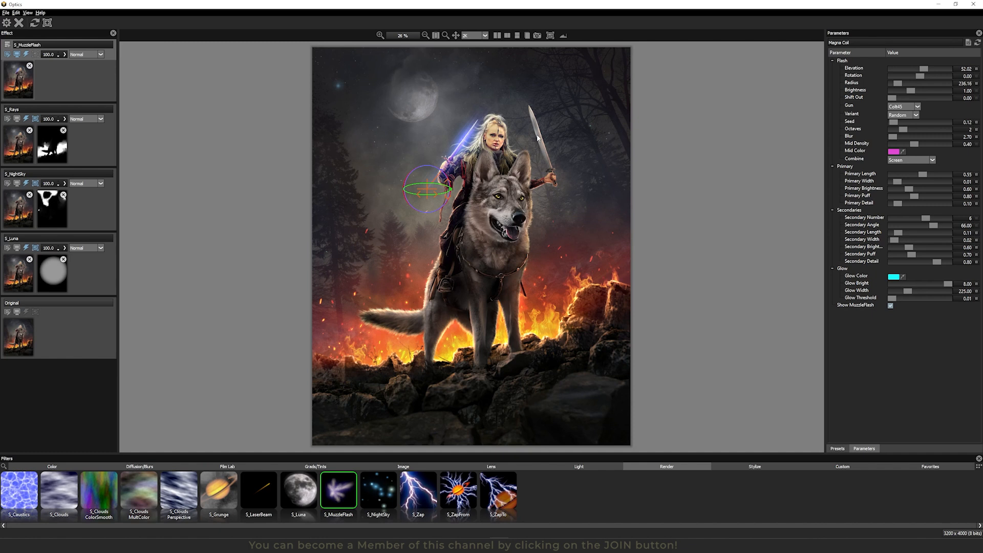
Change the muzzle flash's Mid Color to the saved custom blue
{"action": "left_click", "coordinate": [893, 151]}
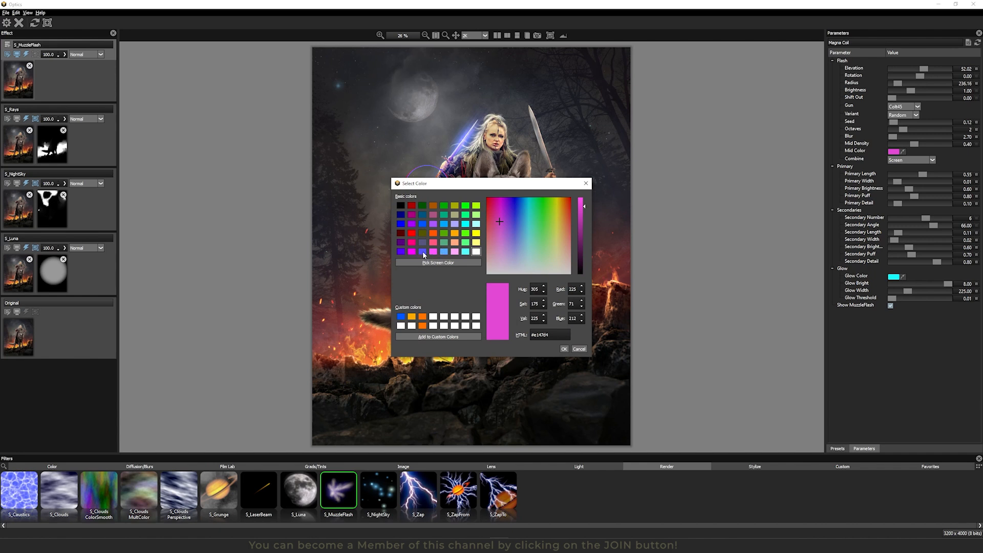
{"action": "left_click", "coordinate": [401, 316]}
{"action": "left_click", "coordinate": [564, 348]}
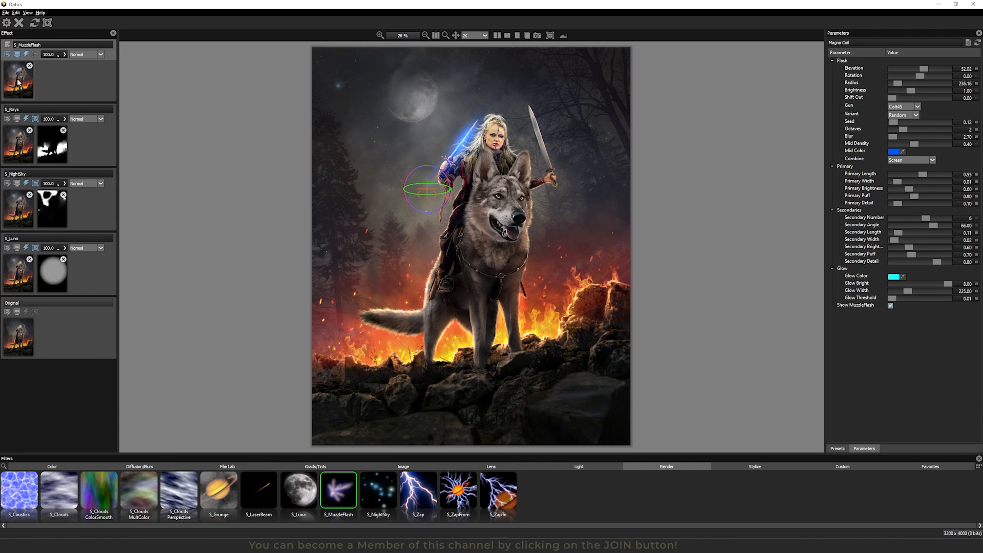
Duplicate the muzzle flash and align the copy along the other sword's blade, with Elevation about 108, Seed 0.65 and Primary Length 0.48
{"action": "left_click_drag", "start_coordinate": [18, 79], "coordinate": [41, 103]}
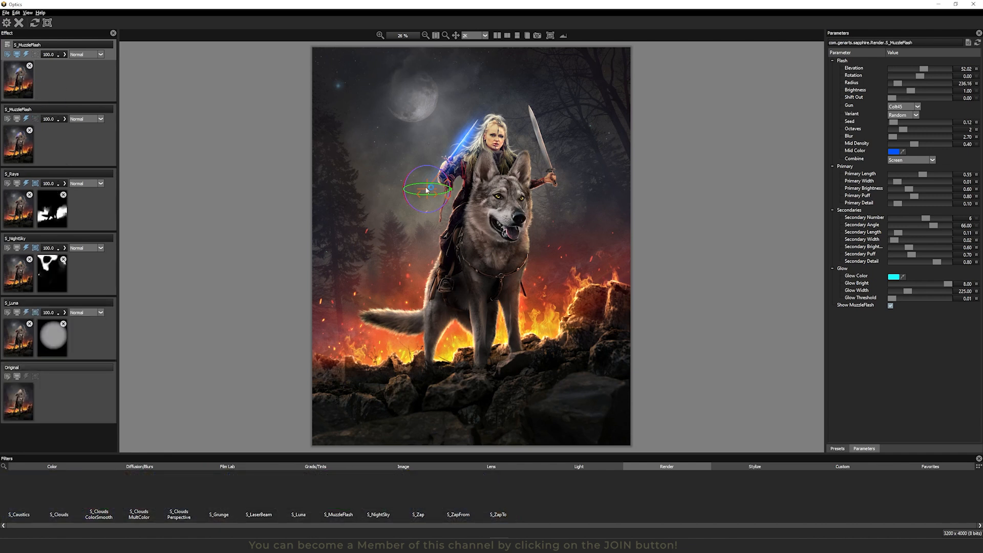
{"action": "left_click_drag", "start_coordinate": [428, 190], "coordinate": [584, 201]}
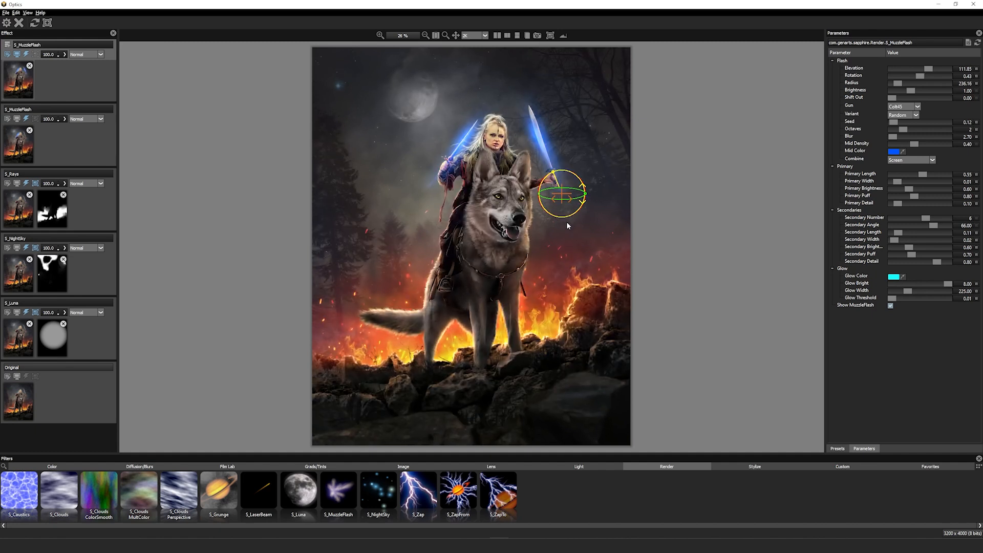
{"action": "scroll", "coordinate": [549, 185], "scroll_direction": "up", "scroll_amount": 2}
{"action": "left_click_drag", "start_coordinate": [899, 124], "coordinate": [899, 128]}
{"action": "left_click_drag", "start_coordinate": [585, 253], "coordinate": [561, 212]}
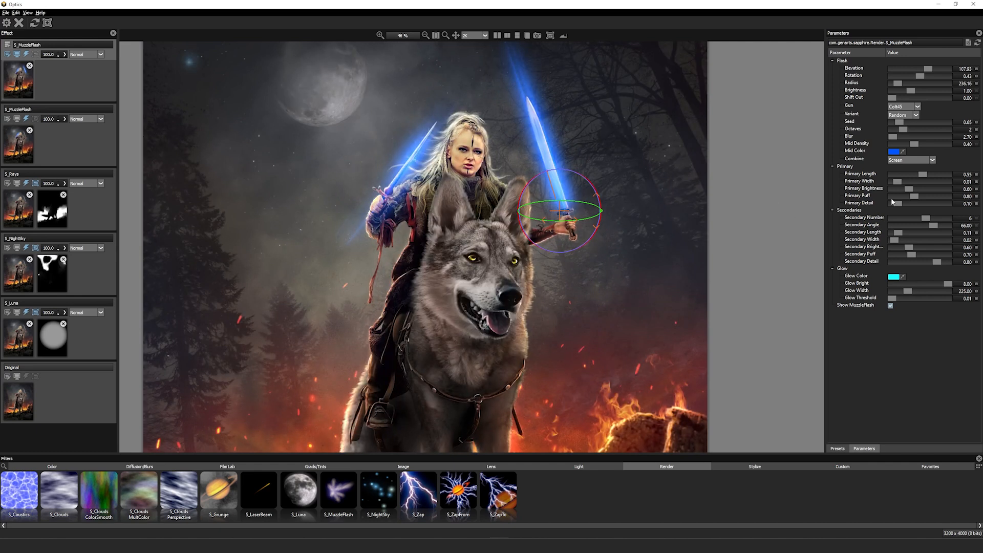
{"action": "left_click_drag", "start_coordinate": [922, 174], "coordinate": [918, 174]}
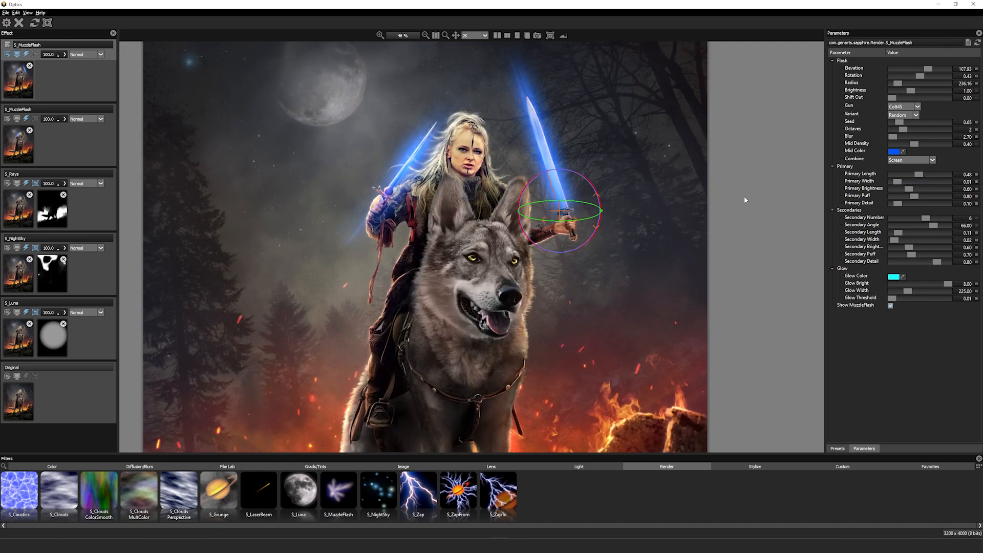
Change the copied muzzle flash's Mid Color to the saved custom orange
{"action": "left_click", "coordinate": [893, 152]}
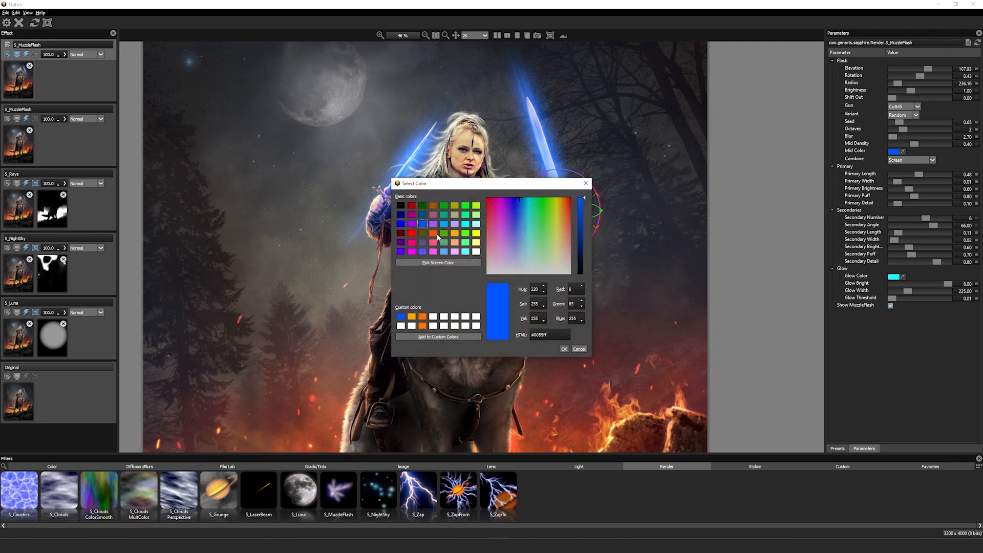
{"action": "left_click", "coordinate": [422, 326]}
{"action": "left_click", "coordinate": [563, 348]}
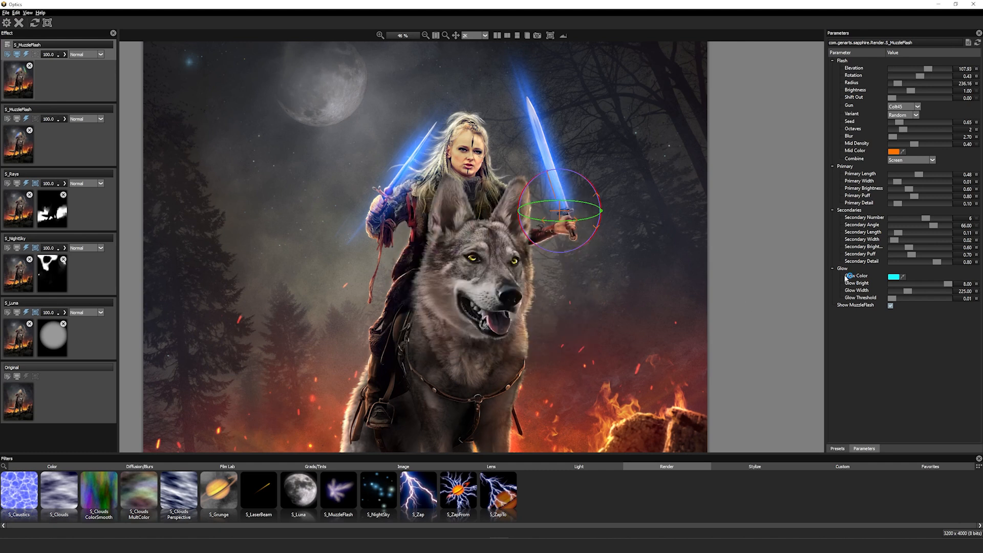
Set the copied muzzle flash's Glow Color to the saved custom amber, #ffaa00
{"action": "left_click", "coordinate": [893, 277]}
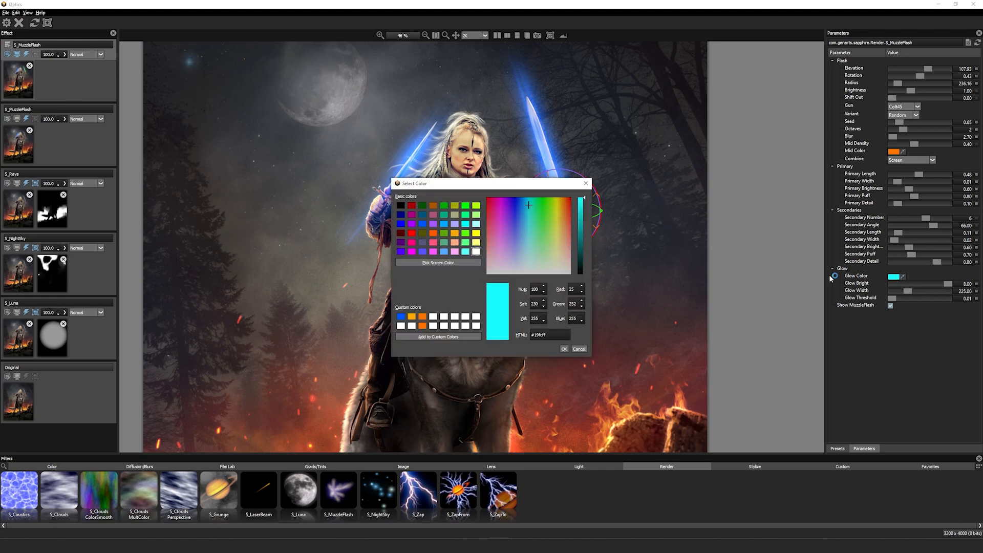
{"action": "left_click", "coordinate": [412, 317]}
{"action": "left_click", "coordinate": [564, 348]}
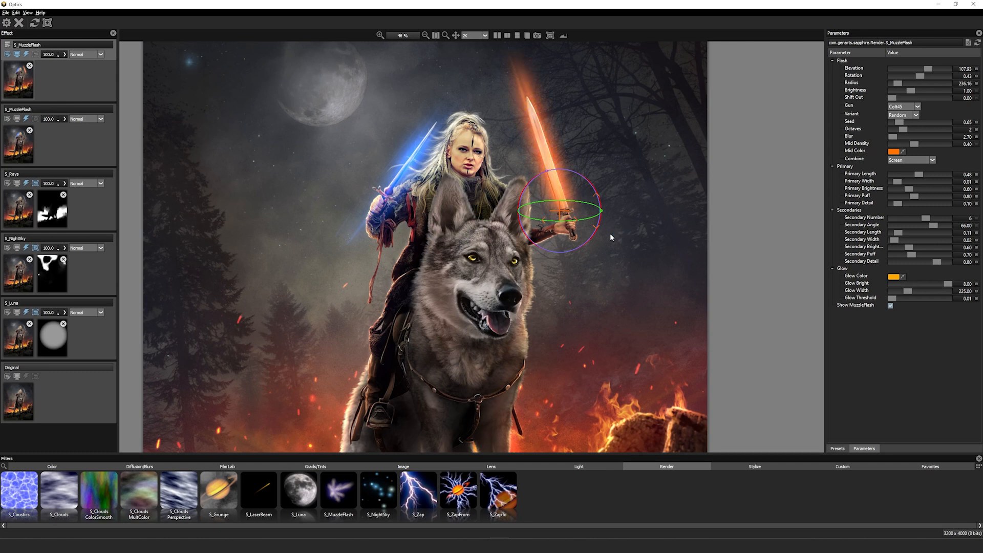
Change the copied muzzle flash's Glow Color to a light yellow, #fff677
{"action": "left_click", "coordinate": [893, 276]}
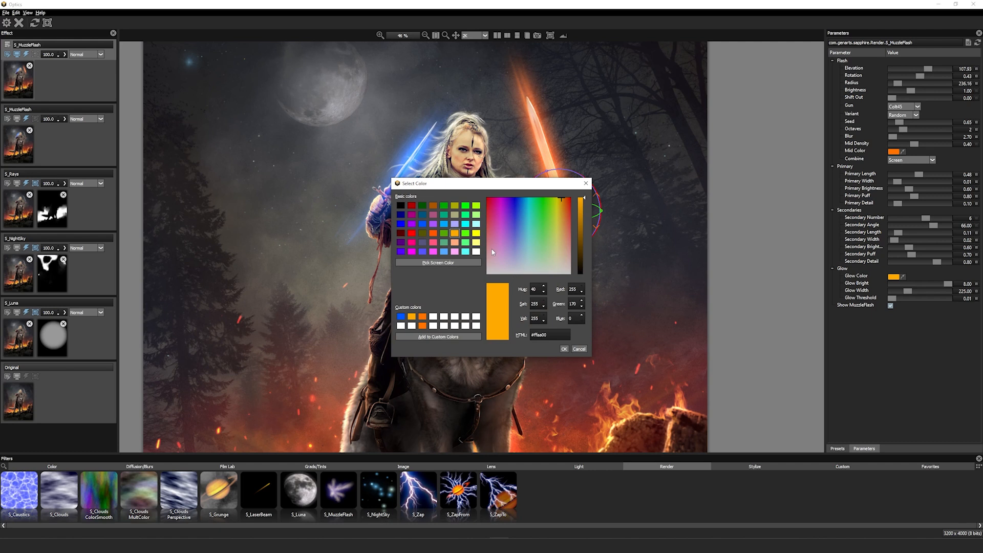
{"action": "left_click", "coordinate": [476, 243]}
{"action": "left_click", "coordinate": [558, 233]}
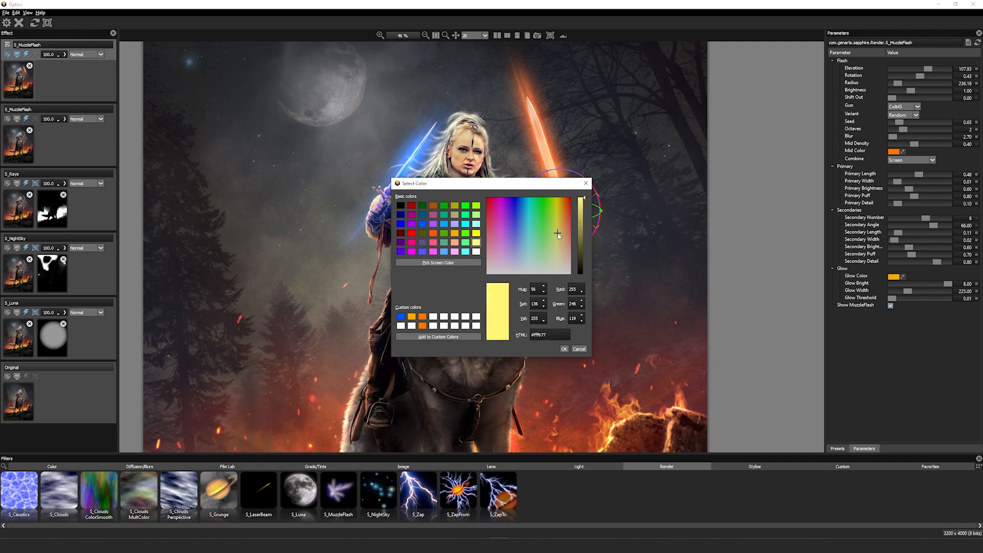
{"action": "left_click", "coordinate": [564, 349]}
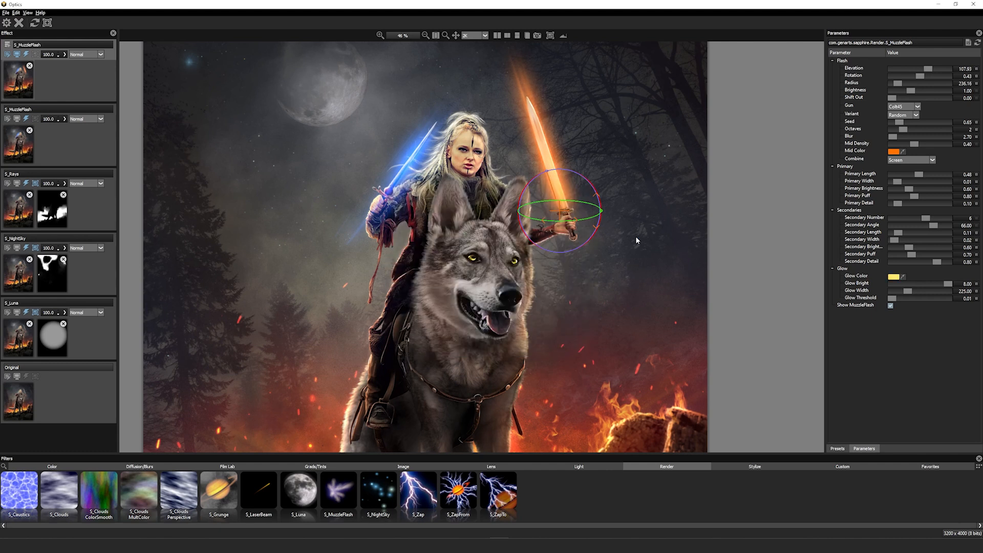
Set the orange flash's Brightness to about 0.64 and its Primary Brightness to about 0.81
{"action": "scroll", "coordinate": [635, 236], "scroll_direction": "down", "scroll_amount": 1}
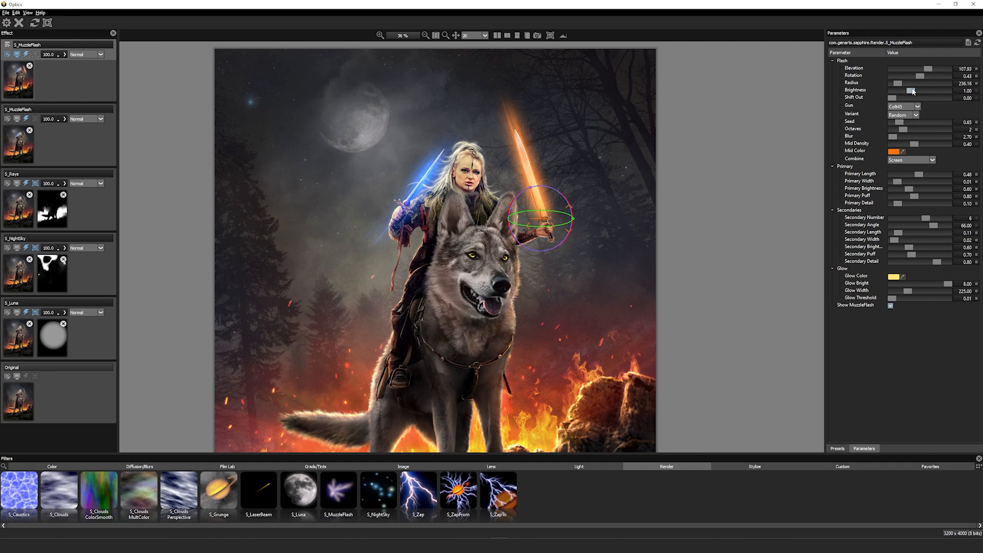
{"action": "left_click_drag", "start_coordinate": [913, 91], "coordinate": [902, 91]}
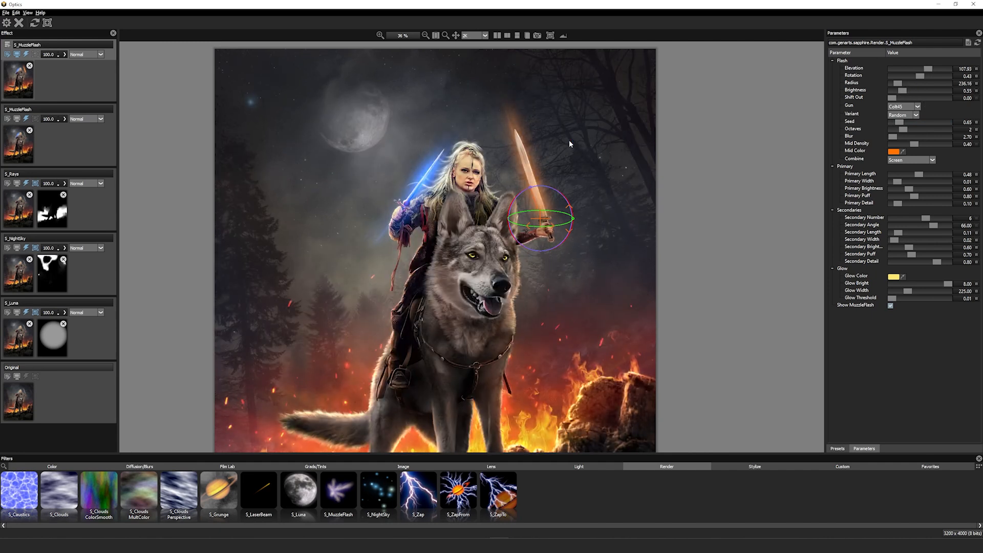
{"action": "left_click_drag", "start_coordinate": [909, 189], "coordinate": [916, 191]}
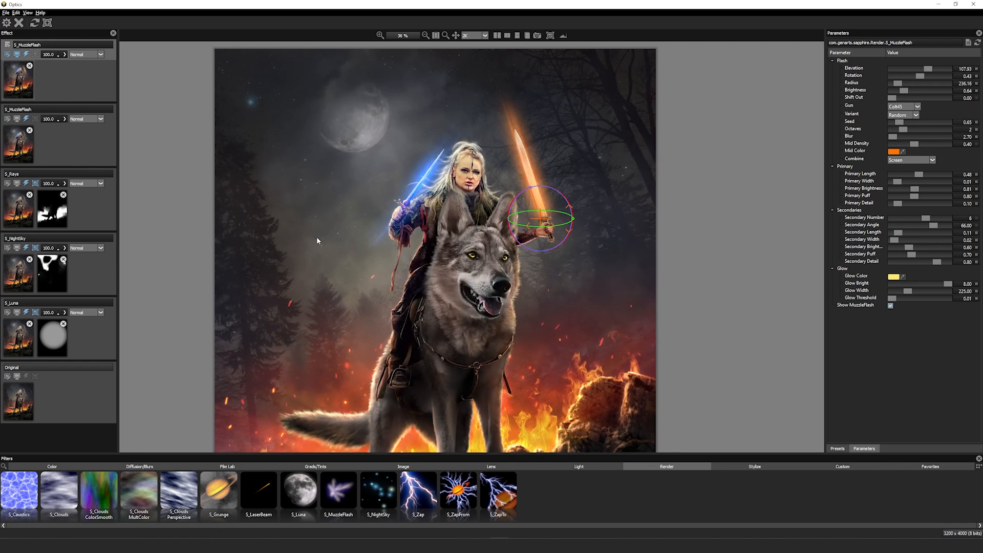
Add an S_Zap effect on a new layer and place its three bolt points along the orange blade from hilt to tip
{"action": "left_click", "coordinate": [7, 45]}
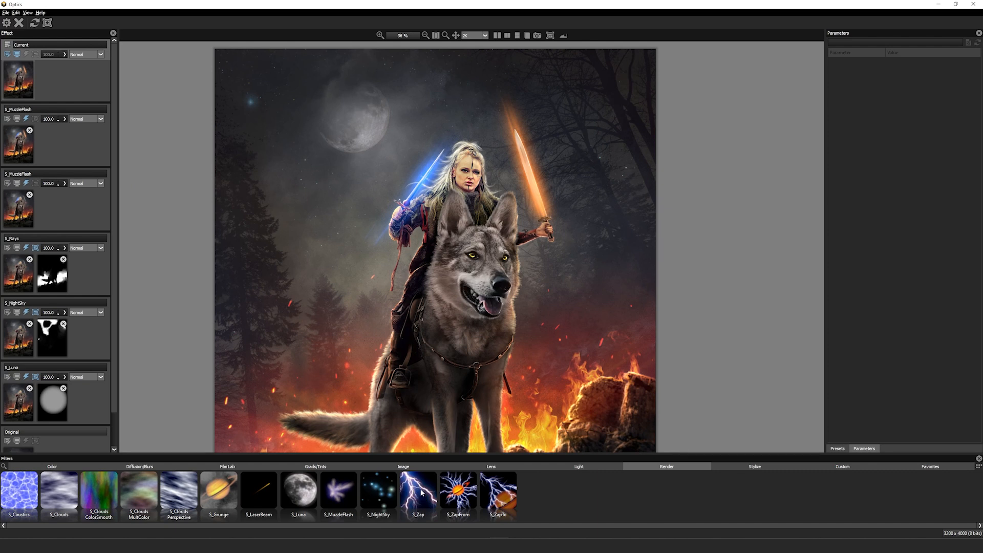
{"action": "left_click", "coordinate": [422, 493]}
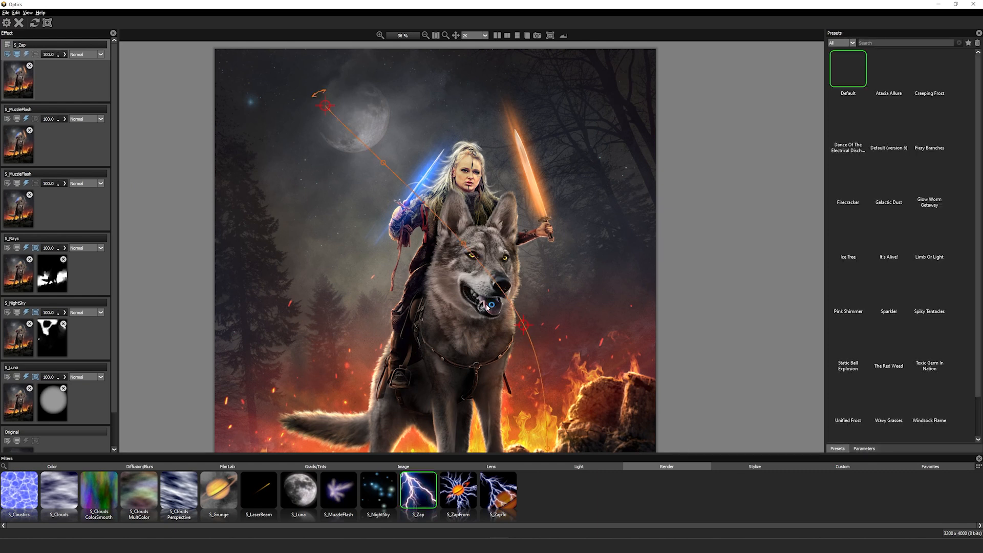
{"action": "scroll", "coordinate": [488, 306], "scroll_direction": "down", "scroll_amount": 2}
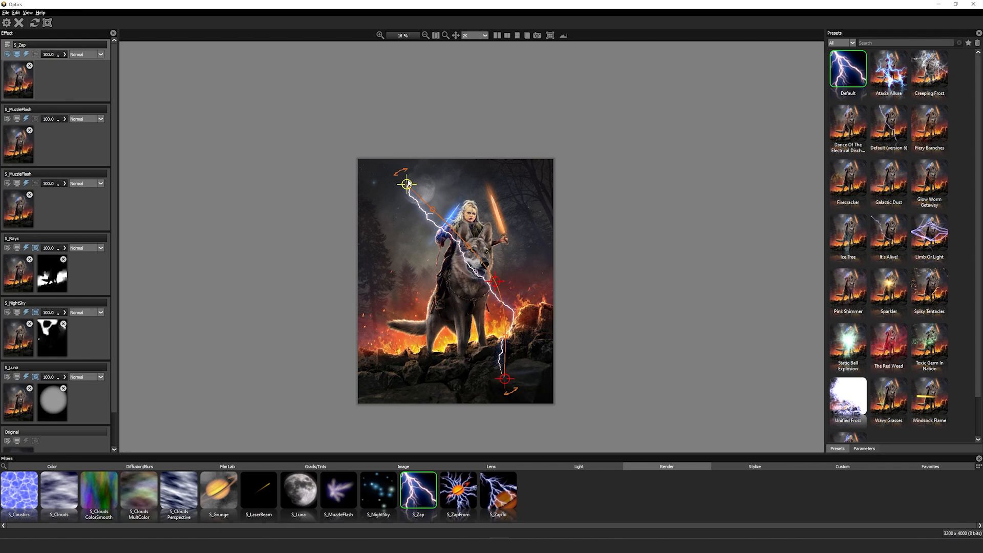
{"action": "left_click", "coordinate": [409, 183]}
{"action": "left_click_drag", "start_coordinate": [398, 296], "coordinate": [420, 317]}
{"action": "left_click_drag", "start_coordinate": [504, 379], "coordinate": [491, 181]}
{"action": "left_click_drag", "start_coordinate": [495, 281], "coordinate": [496, 204]}
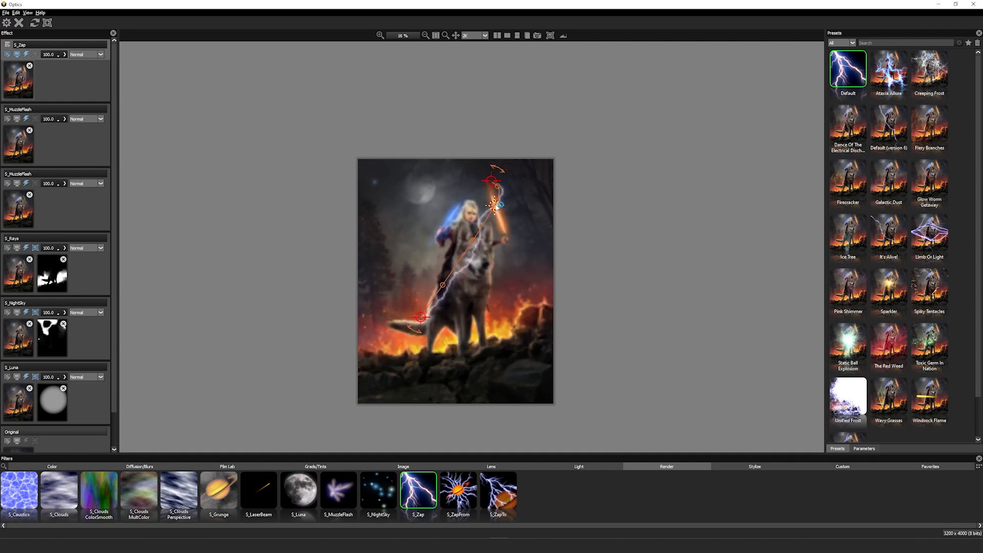
{"action": "left_click_drag", "start_coordinate": [482, 253], "coordinate": [504, 233]}
{"action": "scroll", "coordinate": [511, 189], "scroll_direction": "up", "scroll_amount": 5}
{"action": "left_click_drag", "start_coordinate": [516, 178], "coordinate": [516, 206]}
{"action": "left_click_drag", "start_coordinate": [502, 109], "coordinate": [501, 144]}
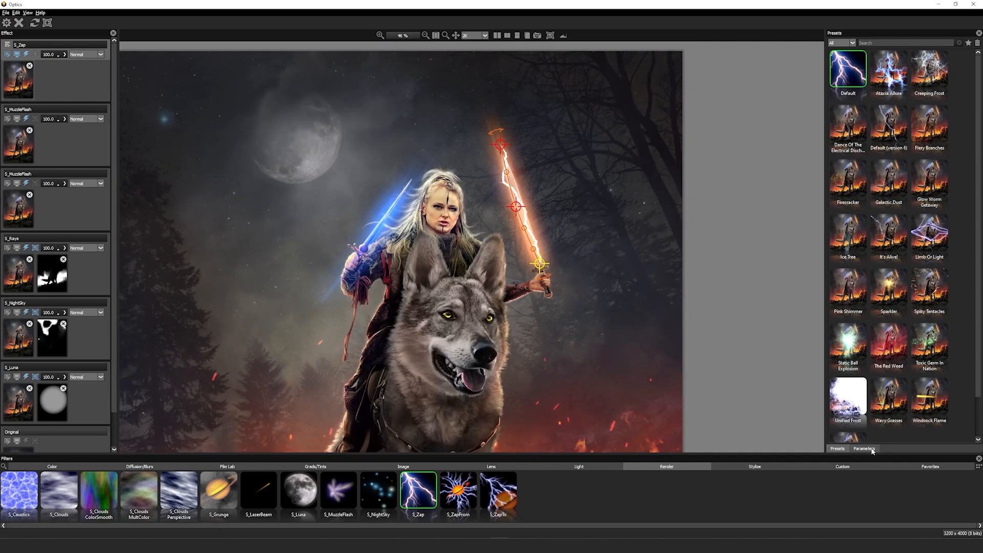
Set the zap effect's number of Bolts to 6 and its Bolt Width to about 4.48
{"action": "left_click", "coordinate": [865, 449]}
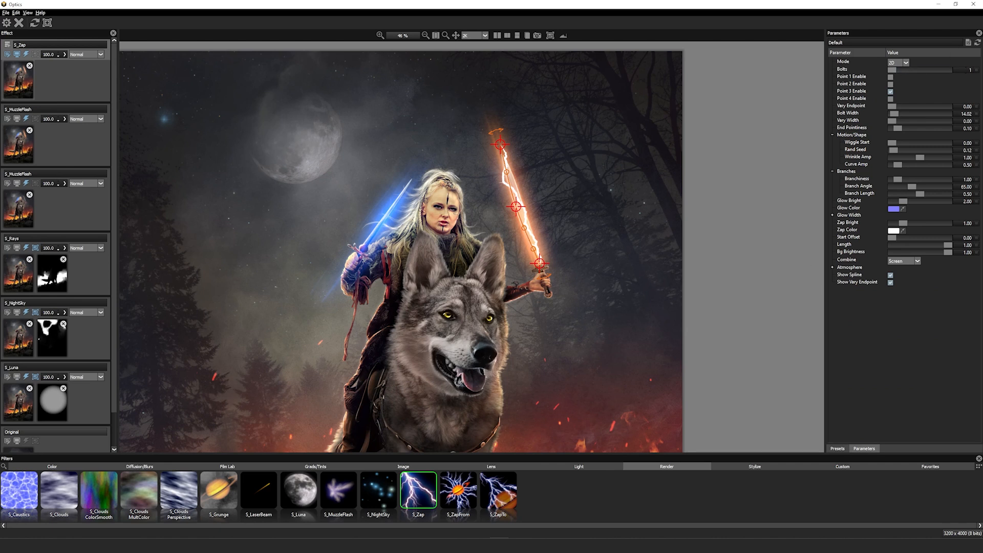
{"action": "type", "text": "6"}
{"action": "key", "text": "Return"}
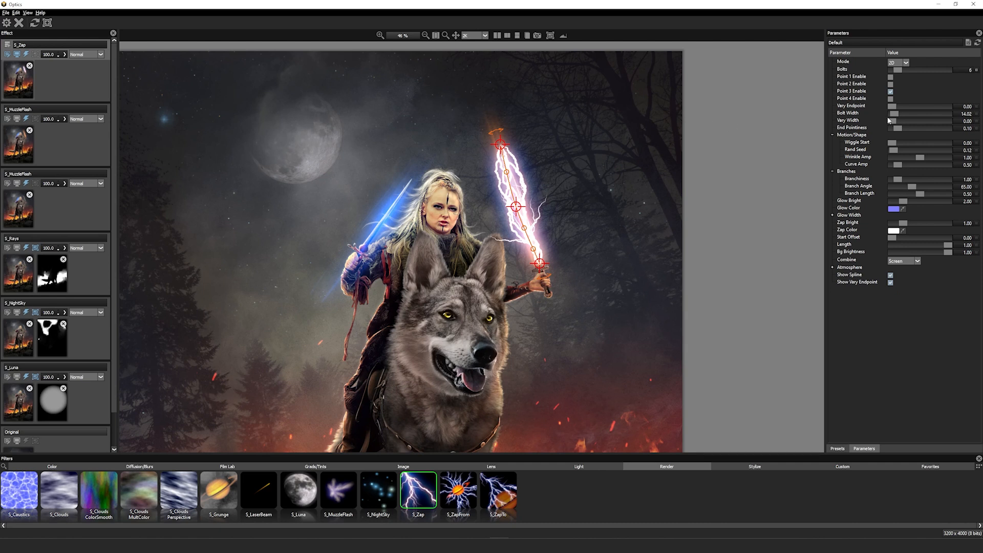
{"action": "left_click_drag", "start_coordinate": [894, 116], "coordinate": [892, 114]}
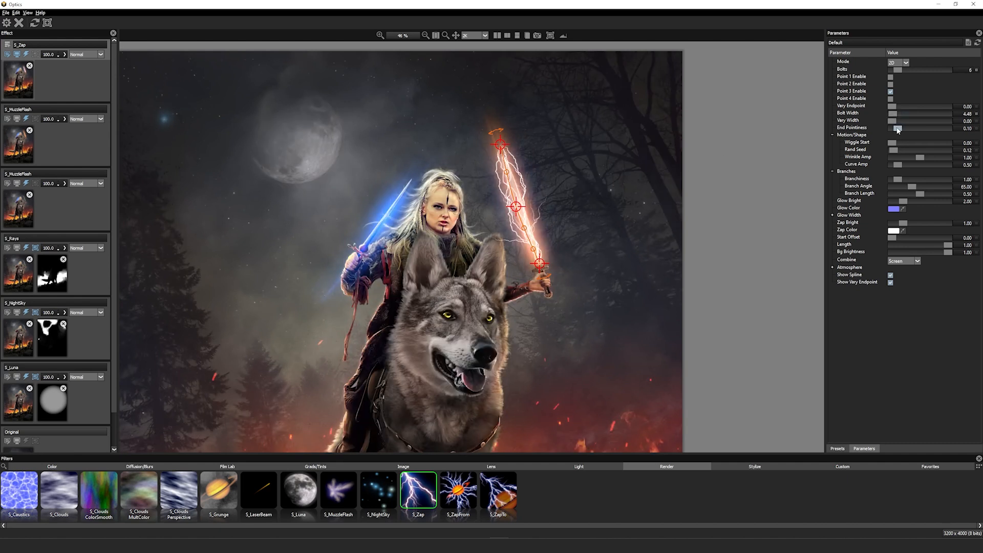
Raise the zap's End Pointiness to 1.00 and nudge its endpoint onto the orange sword's hilt
{"action": "scroll", "coordinate": [584, 98], "scroll_direction": "up", "scroll_amount": 3}
{"action": "left_click_drag", "start_coordinate": [614, 101], "coordinate": [617, 141]}
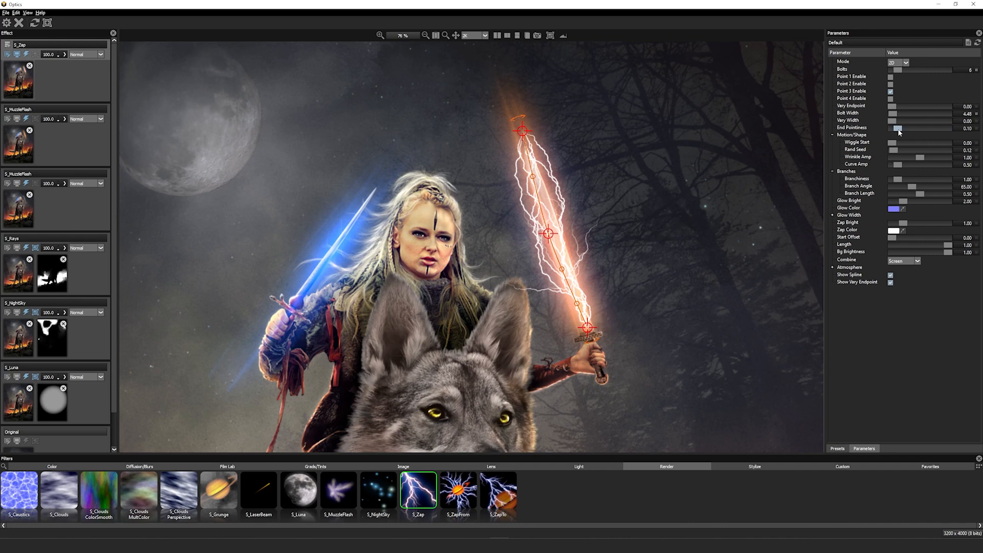
{"action": "left_click_drag", "start_coordinate": [914, 131], "coordinate": [947, 129]}
{"action": "left_click_drag", "start_coordinate": [587, 327], "coordinate": [588, 331]}
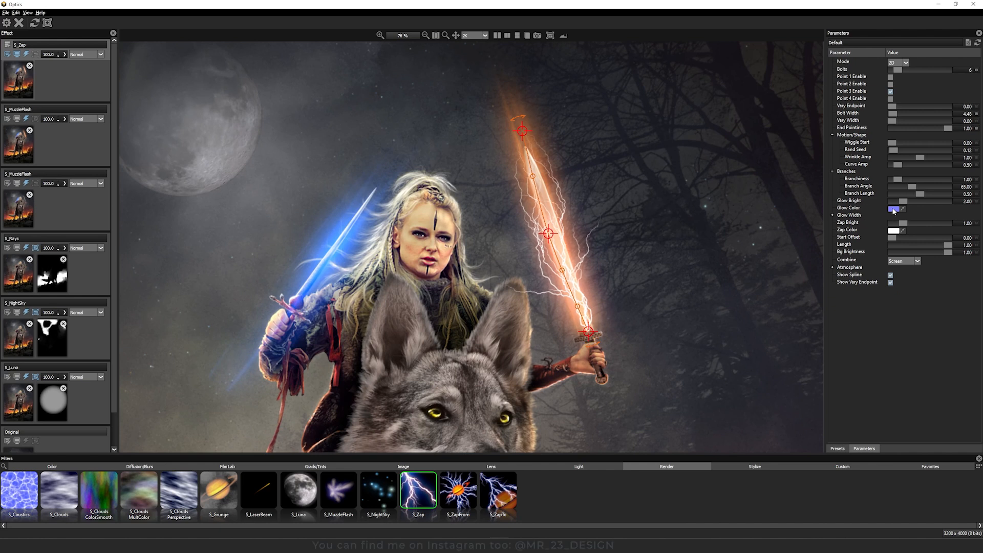
Change the zap's Glow Color to a pale yellow, #fff7b9
{"action": "left_click", "coordinate": [893, 209]}
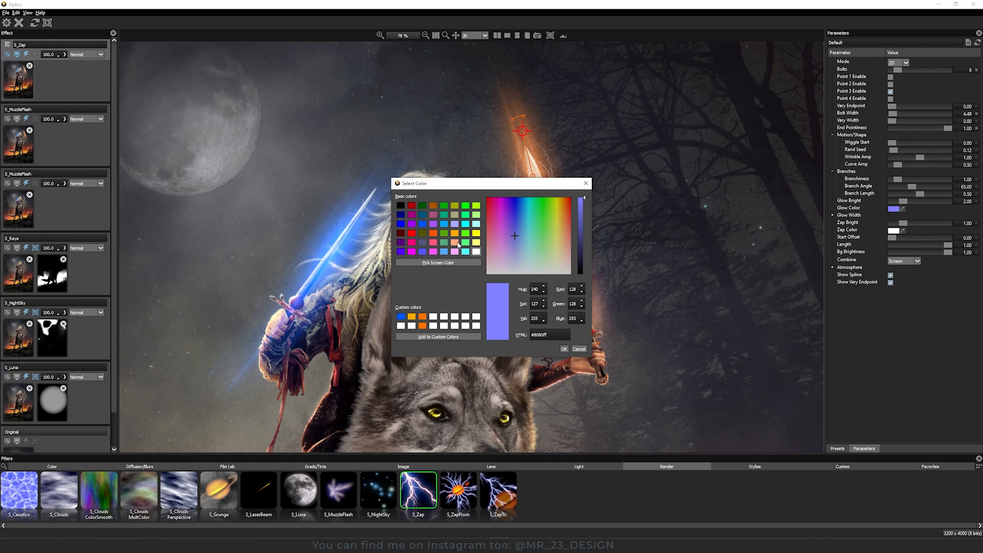
{"action": "left_click", "coordinate": [456, 244]}
{"action": "left_click", "coordinate": [558, 253]}
{"action": "left_click", "coordinate": [564, 348]}
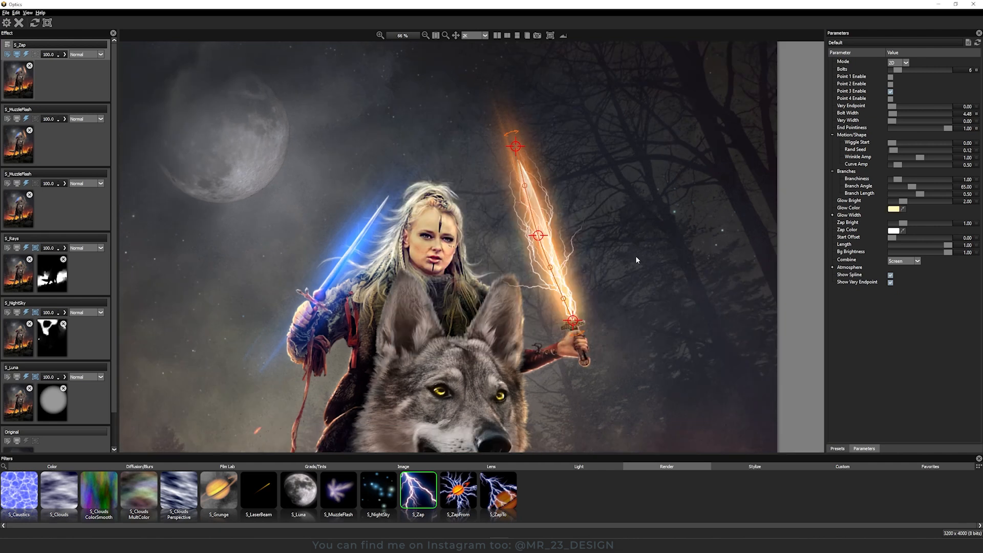
Duplicate the S_Zap effect and move the copy's three bolt points along the blue sword from hilt to tip
{"action": "scroll", "coordinate": [636, 260], "scroll_direction": "down", "scroll_amount": 1}
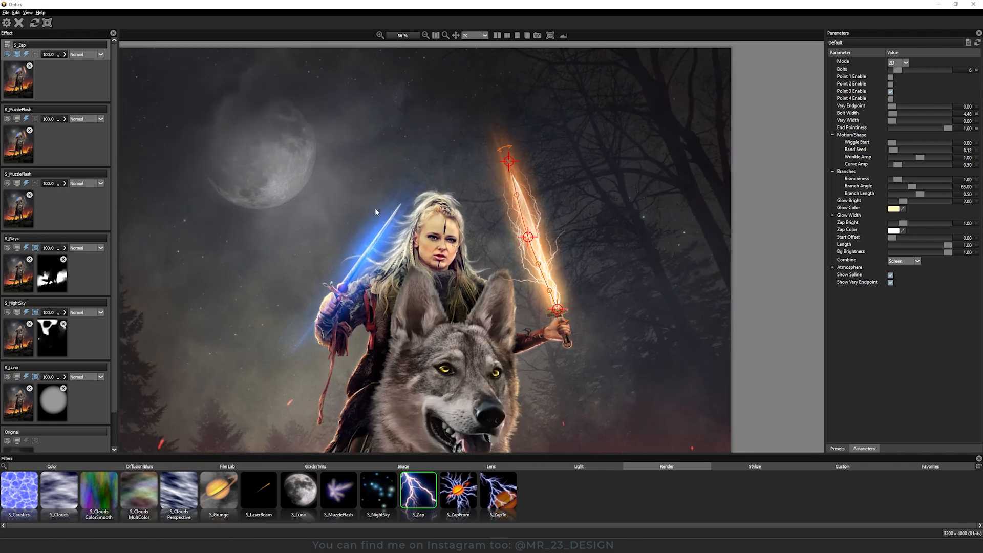
{"action": "right_click", "coordinate": [25, 80]}
{"action": "left_click", "coordinate": [50, 101]}
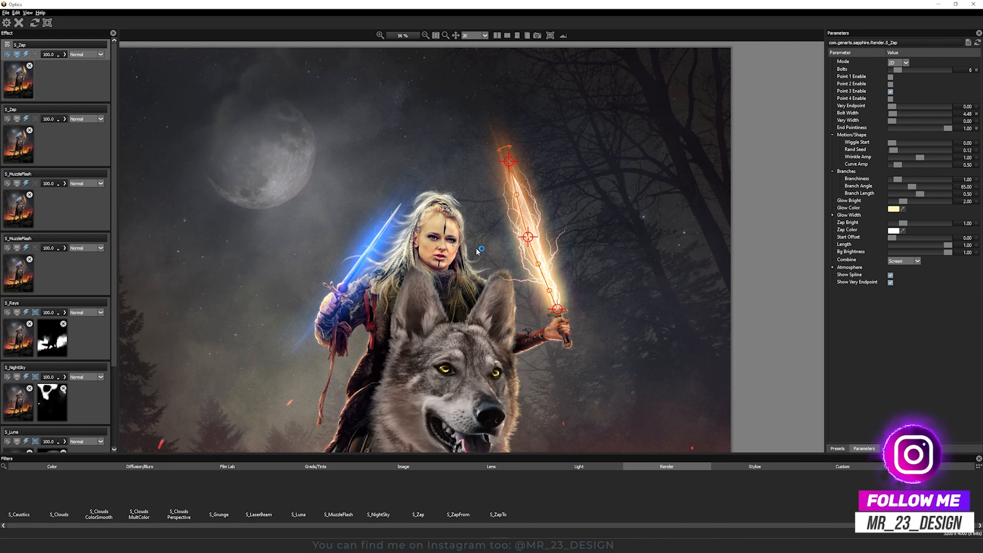
{"action": "left_click_drag", "start_coordinate": [557, 309], "coordinate": [345, 279]}
{"action": "left_click_drag", "start_coordinate": [528, 237], "coordinate": [366, 255]}
{"action": "left_click_drag", "start_coordinate": [509, 161], "coordinate": [398, 205]}
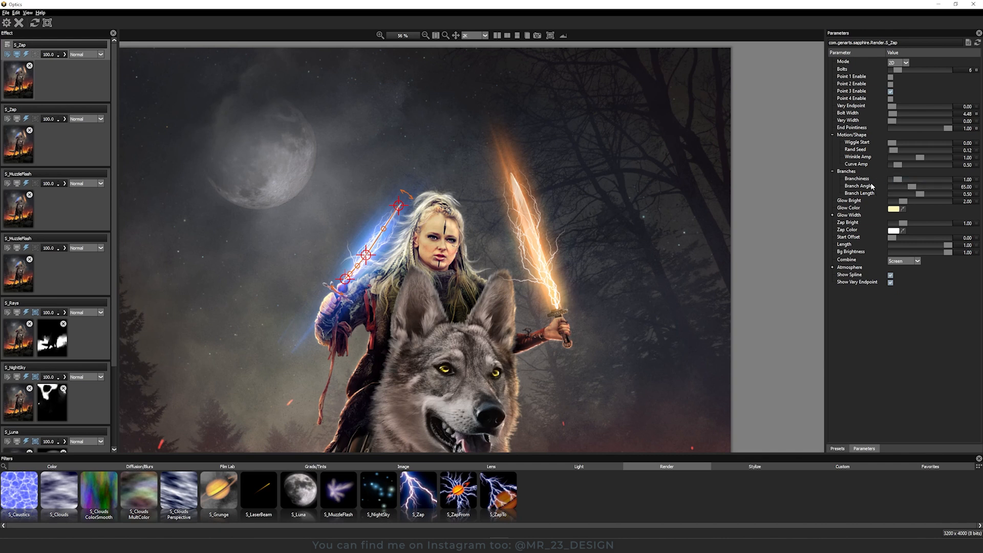
Try a Branchiness of about 7.81 on the copied zap and undo the change
{"action": "left_click_drag", "start_coordinate": [899, 180], "coordinate": [934, 180]}
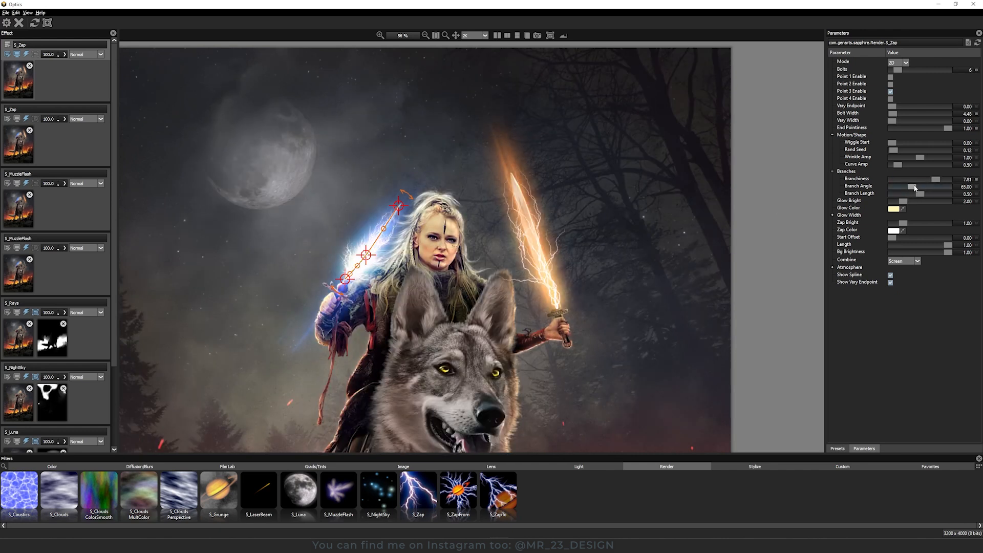
{"action": "key", "text": "ctrl+z"}
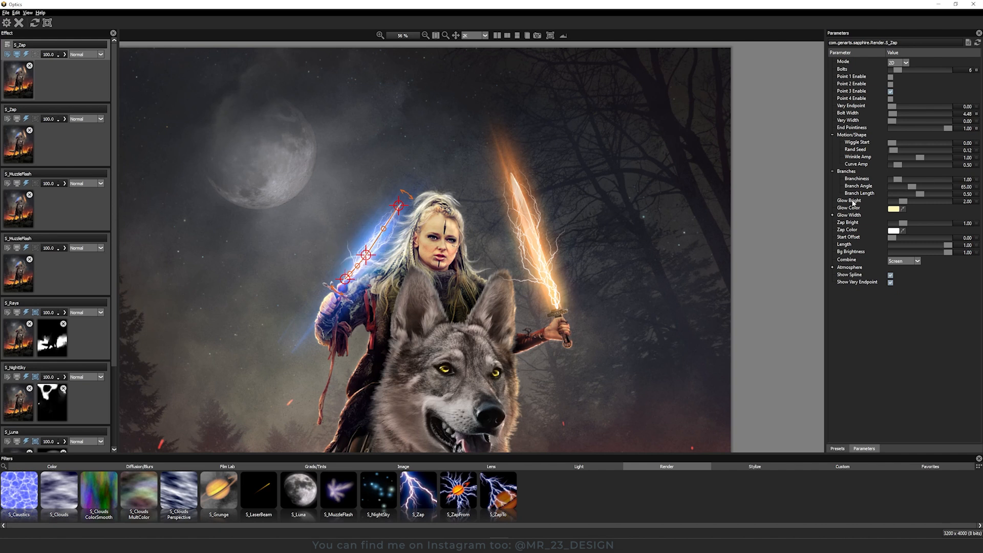
Change the copied zap's Glow Color to a light blue
{"action": "left_click", "coordinate": [894, 209]}
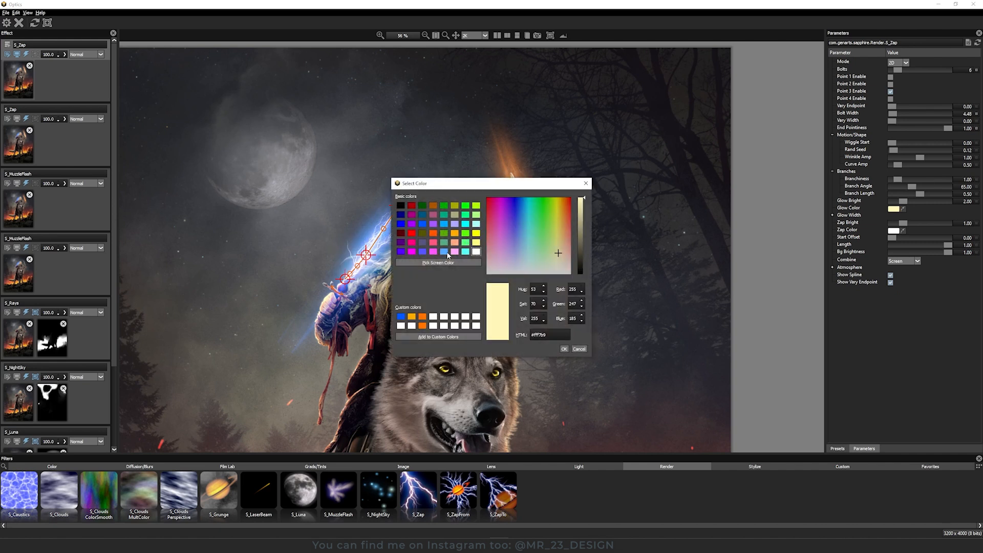
{"action": "left_click", "coordinate": [466, 251]}
{"action": "left_click", "coordinate": [523, 223]}
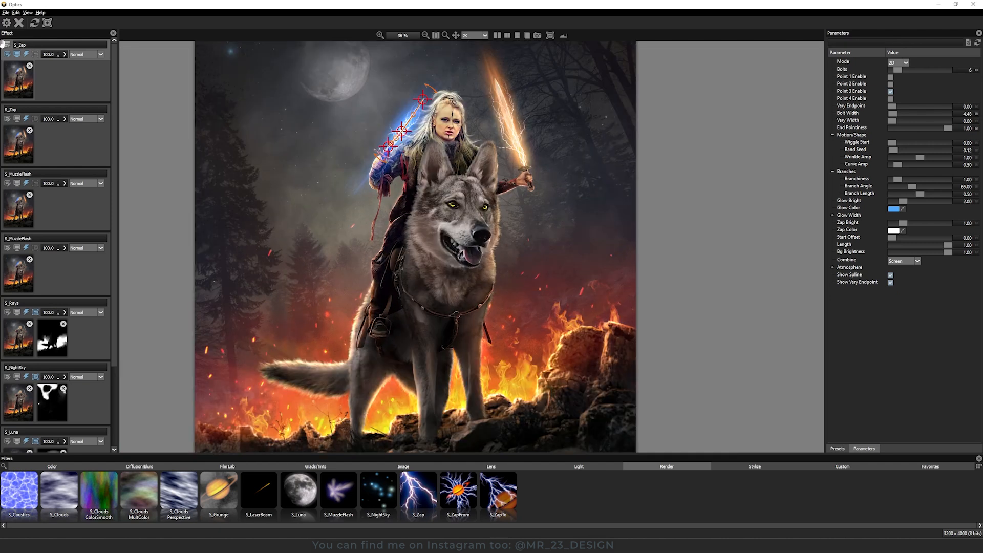
Add an S_LensFlare effect above the zaps with the Engagement Shoot preset and place its hotspot on the orange sword's lower blade
{"action": "left_click", "coordinate": [574, 466]}
{"action": "left_click", "coordinate": [574, 497]}
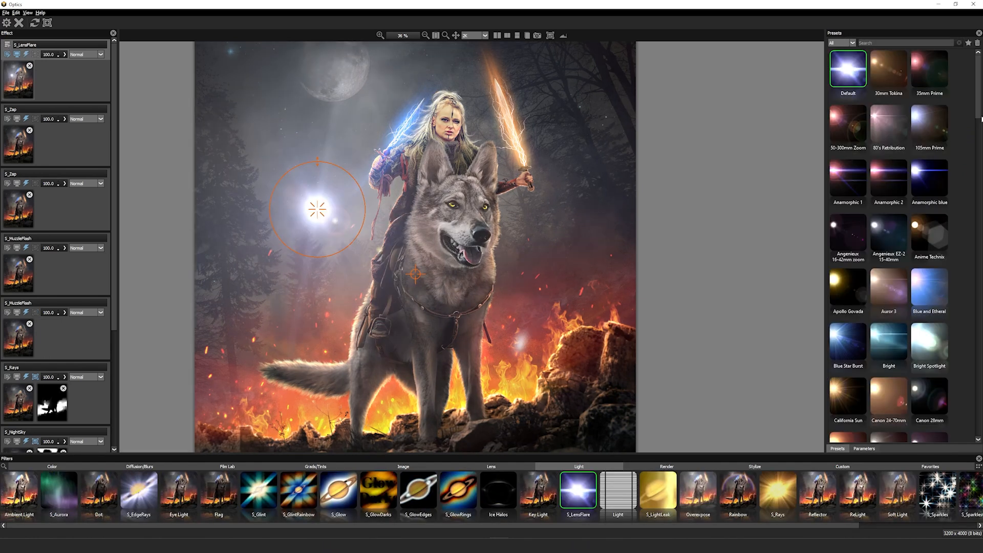
{"action": "left_click_drag", "start_coordinate": [977, 131], "coordinate": [966, 194]}
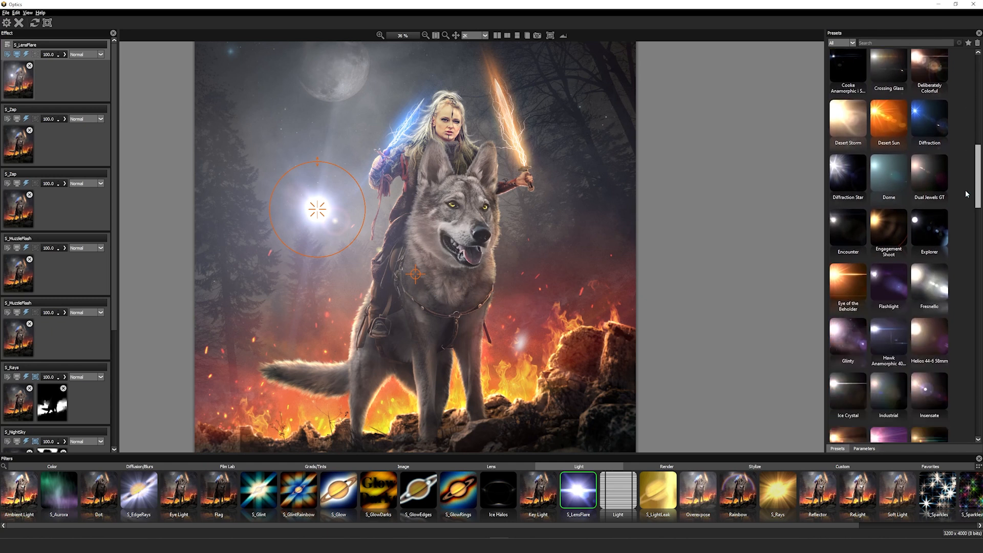
{"action": "scroll", "coordinate": [967, 193], "scroll_direction": "up", "scroll_amount": 2}
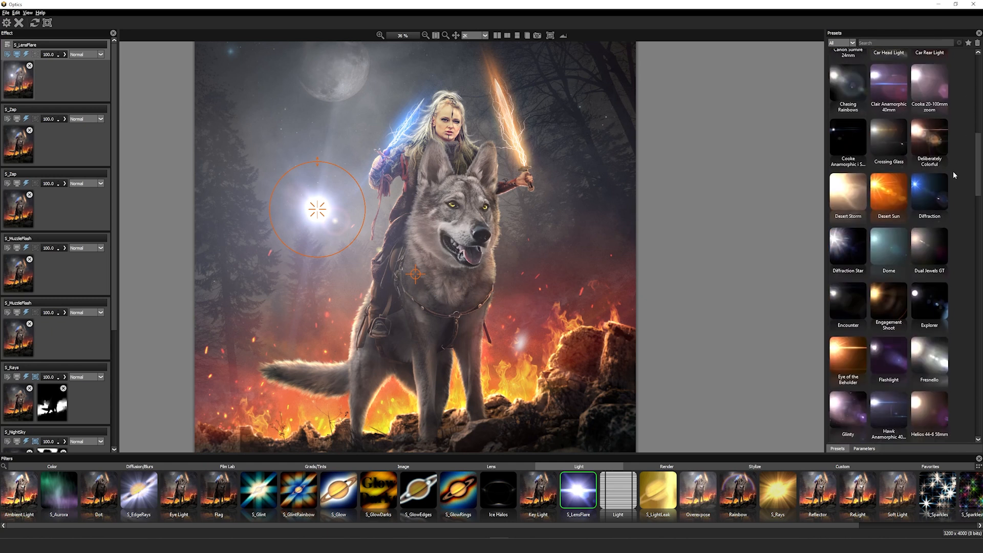
{"action": "left_click", "coordinate": [891, 304]}
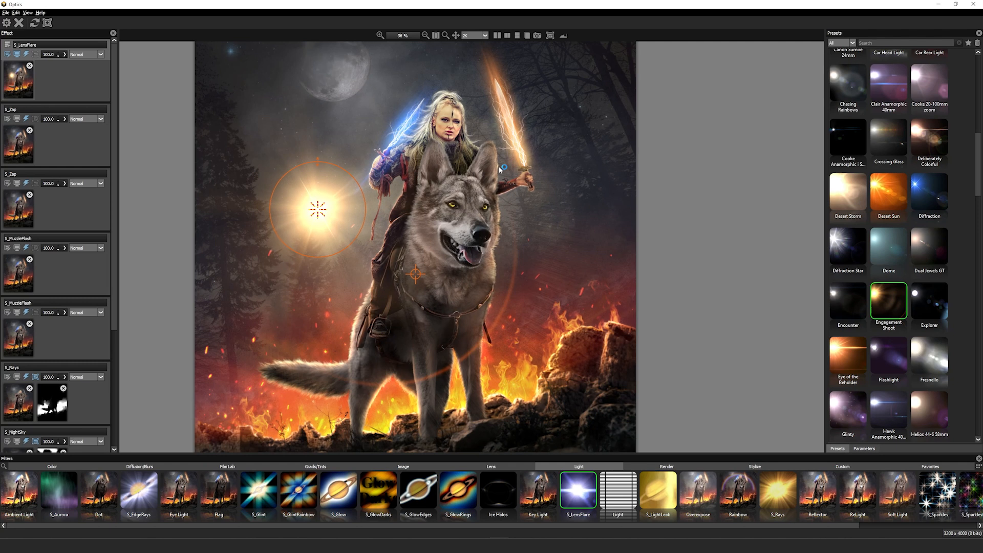
{"action": "left_click", "coordinate": [520, 157]}
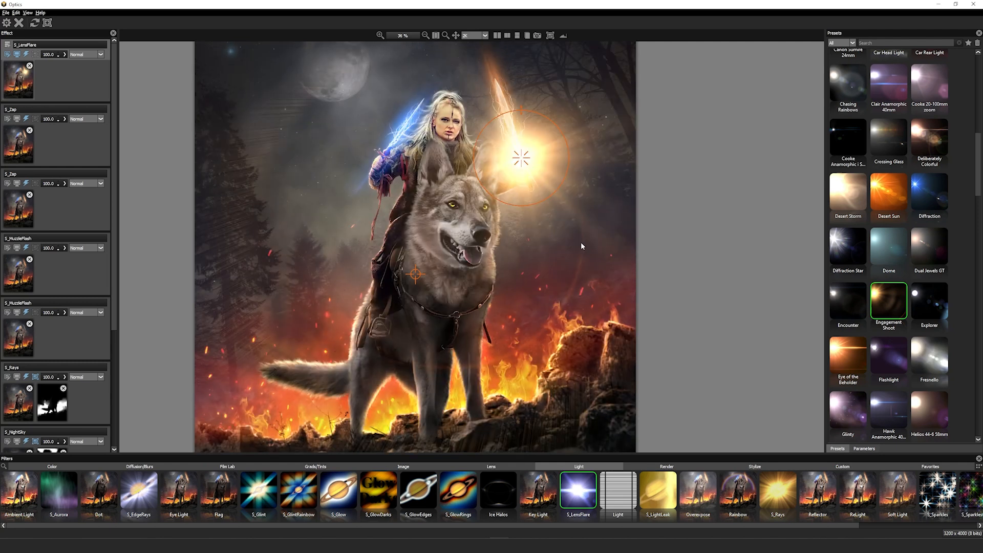
Set the flare's Scale Widths to 179.20, Blur Flare to 8.64 and Rays Brightness to 0.24, centering it just above the orange sword's hilt
{"action": "left_click", "coordinate": [864, 449]}
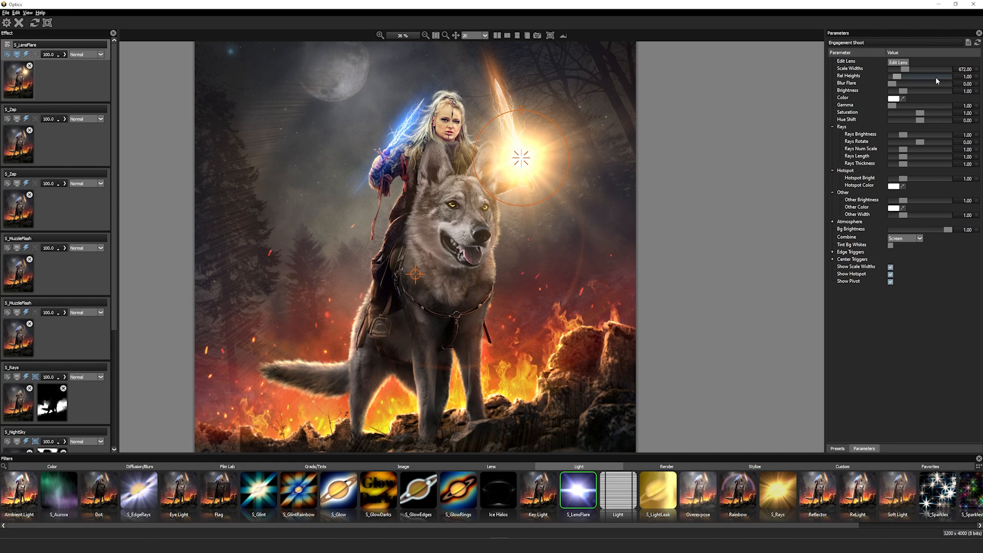
{"action": "left_click_drag", "start_coordinate": [905, 69], "coordinate": [896, 70]}
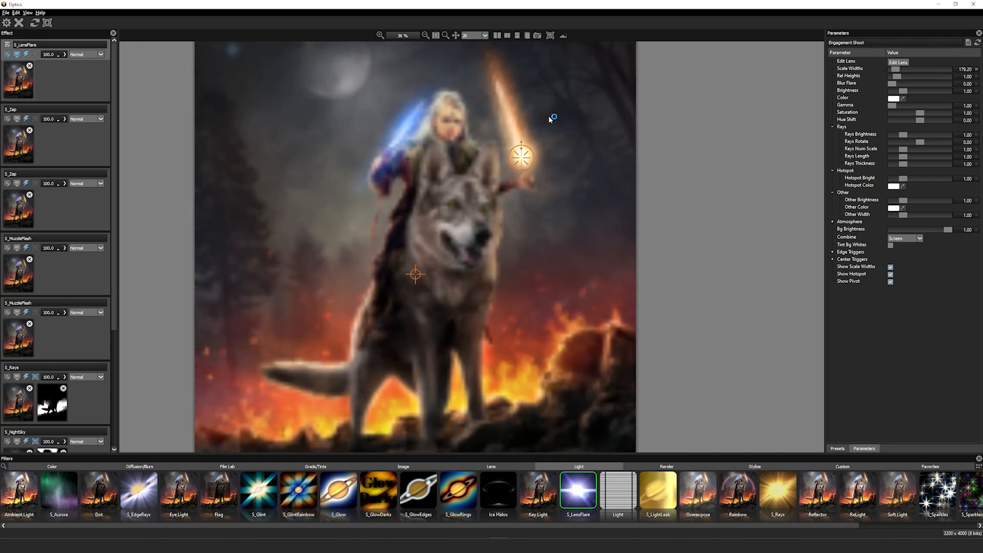
{"action": "scroll", "coordinate": [548, 116], "scroll_direction": "up", "scroll_amount": 5}
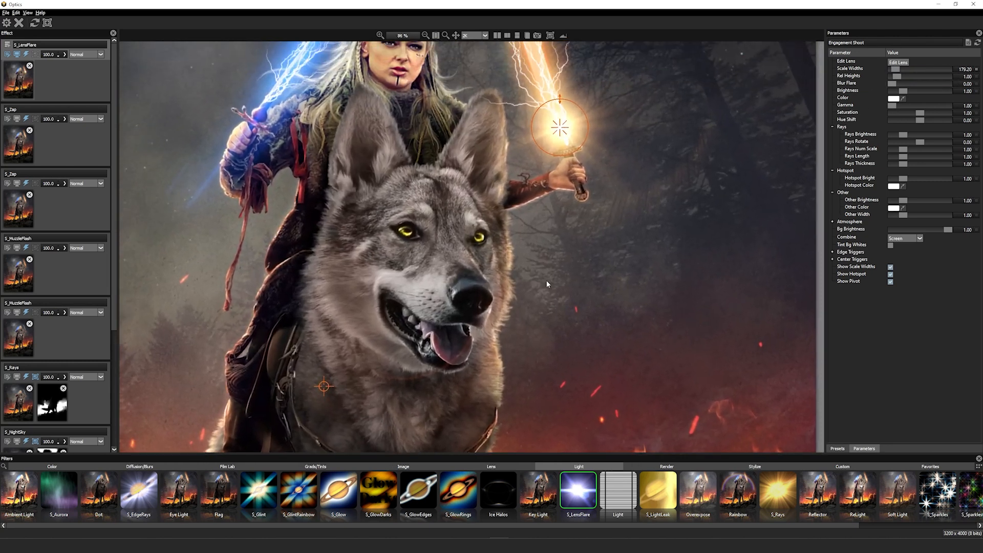
{"action": "left_click_drag", "start_coordinate": [546, 284], "coordinate": [512, 404]}
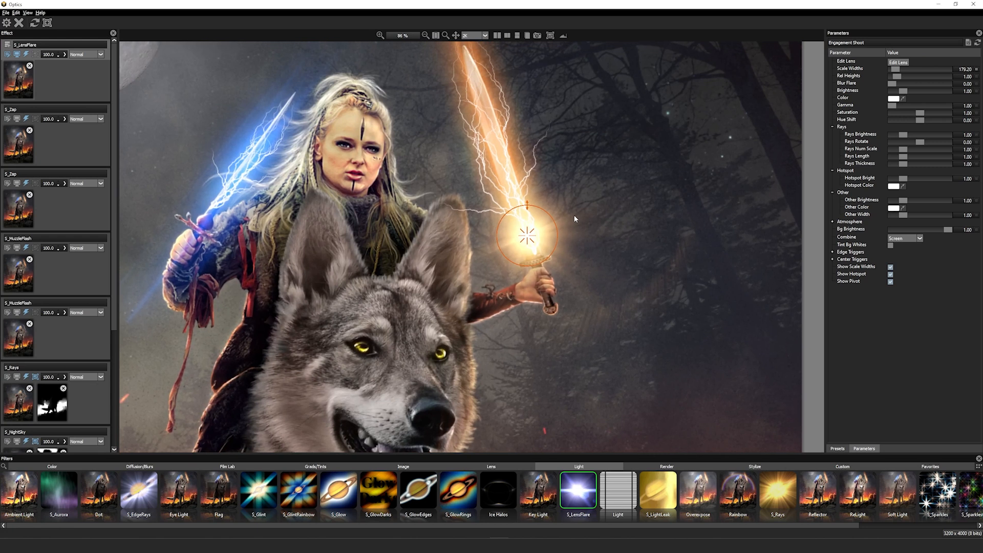
{"action": "left_click_drag", "start_coordinate": [526, 234], "coordinate": [534, 250]}
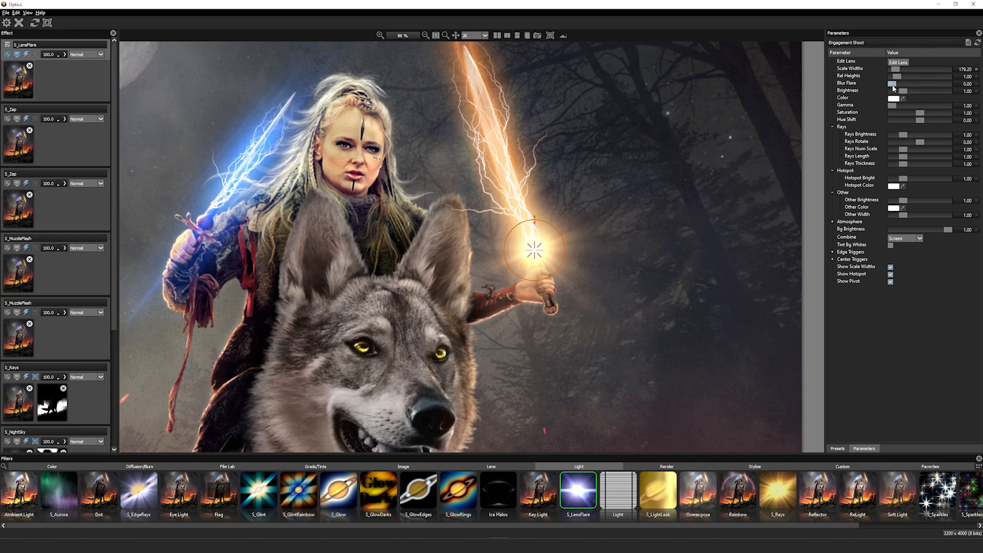
{"action": "mouse_move", "coordinate": [892, 83]}
{"action": "left_mouse_down"}
{"action": "mouse_move", "coordinate": [902, 83]}
{"action": "mouse_move", "coordinate": [894, 84]}
{"action": "left_mouse_up"}
{"action": "left_click_drag", "start_coordinate": [901, 135], "coordinate": [894, 135]}
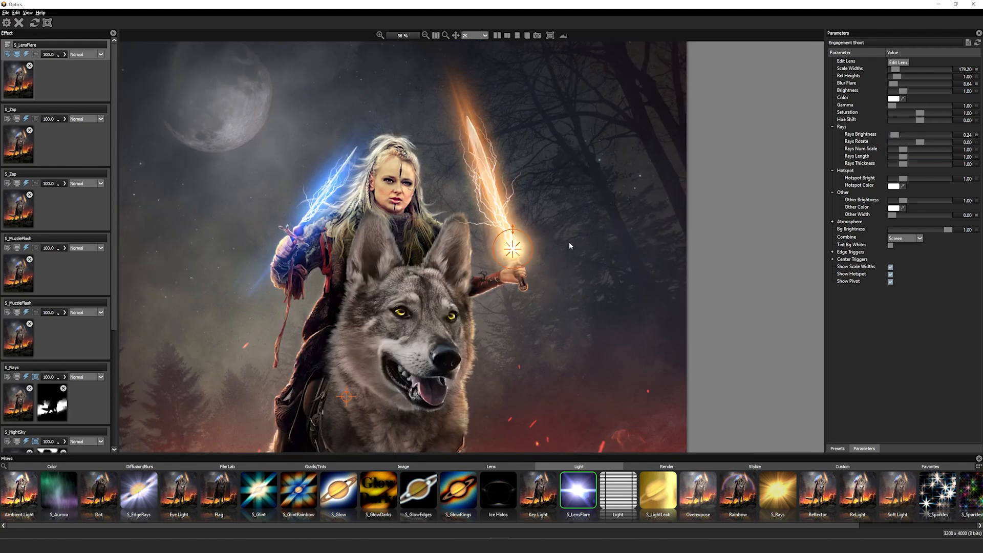
Move the flare's pivot close to the orange sword and set Other Brightness to 0.96 and Other Width to 2.71
{"action": "left_click", "coordinate": [928, 199]}
{"action": "left_click_drag", "start_coordinate": [373, 391], "coordinate": [509, 355]}
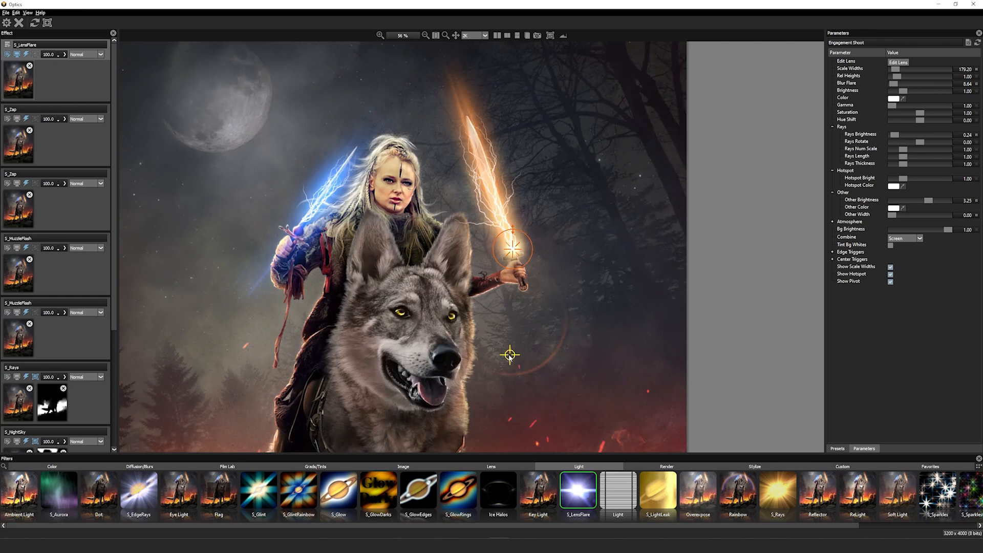
{"action": "left_click_drag", "start_coordinate": [511, 356], "coordinate": [490, 234]}
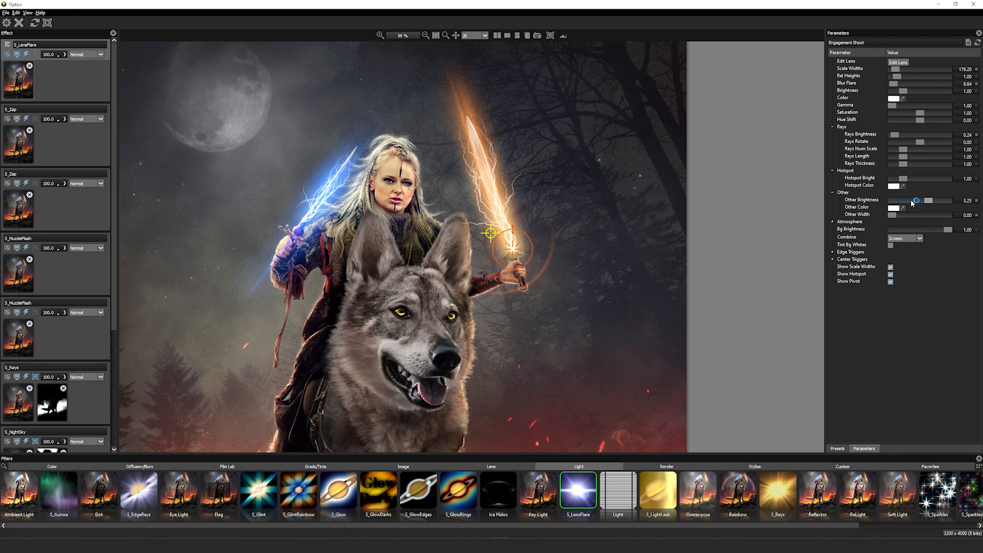
{"action": "left_click_drag", "start_coordinate": [912, 201], "coordinate": [924, 217]}
Duplicate the lens flare layer, move the copy's hotspot to the blue sword's hilt and apply the Anamorphic blue preset
{"action": "right_click", "coordinate": [19, 83]}
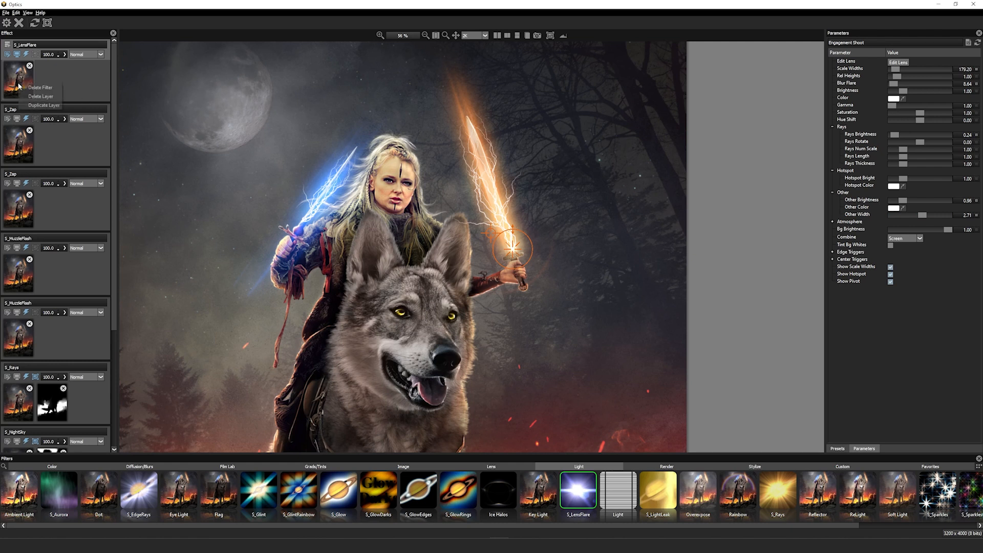
{"action": "left_click", "coordinate": [31, 106]}
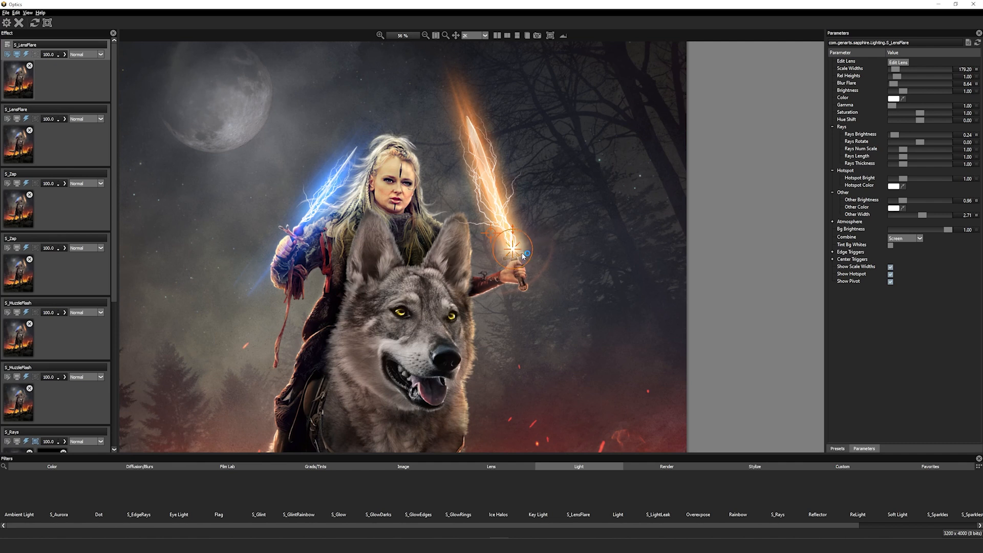
{"action": "left_click_drag", "start_coordinate": [523, 257], "coordinate": [302, 224]}
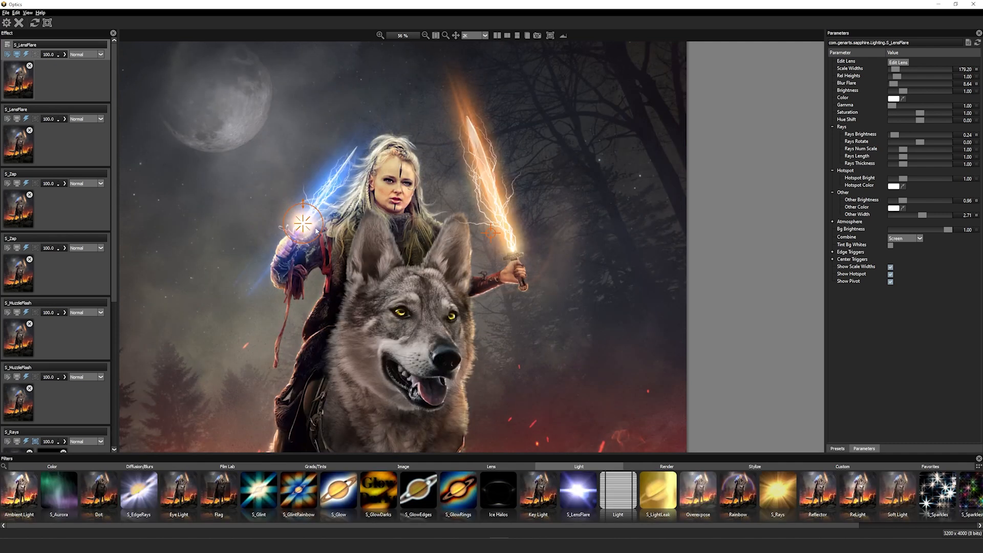
{"action": "left_click", "coordinate": [837, 448]}
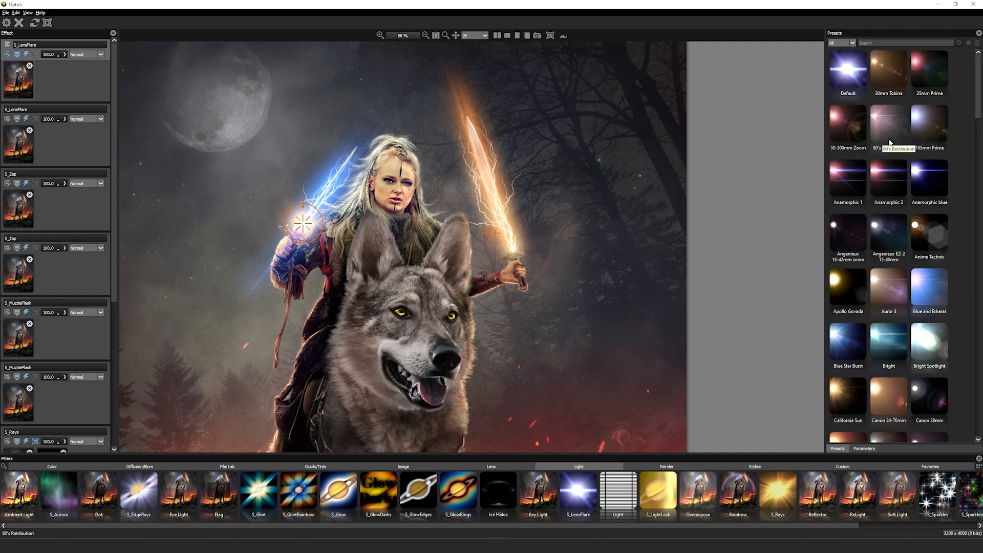
{"action": "left_click", "coordinate": [932, 184]}
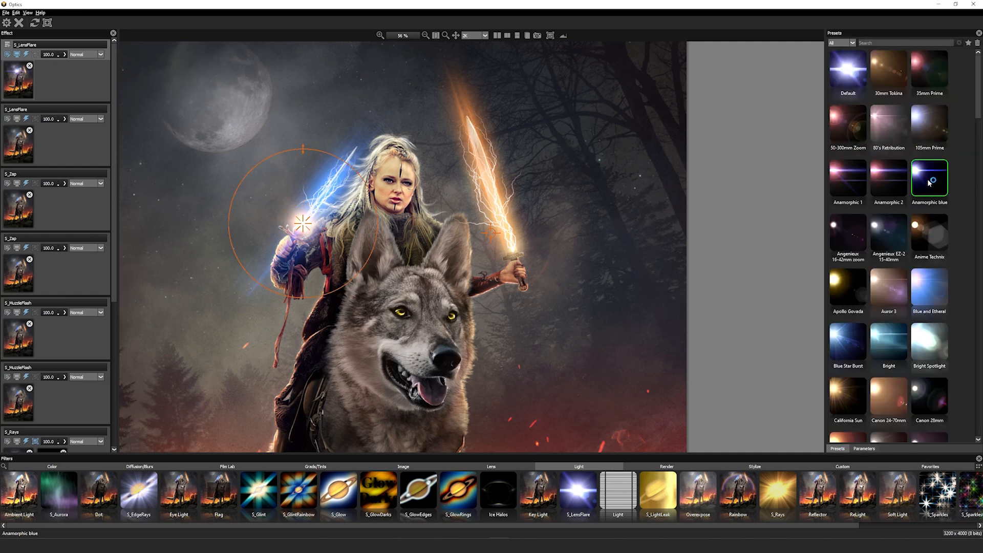
Set the blue flare's Scale Widths to 99.52, Brightness to 0.41 and Blur Flare to 8.00
{"action": "left_click", "coordinate": [865, 449]}
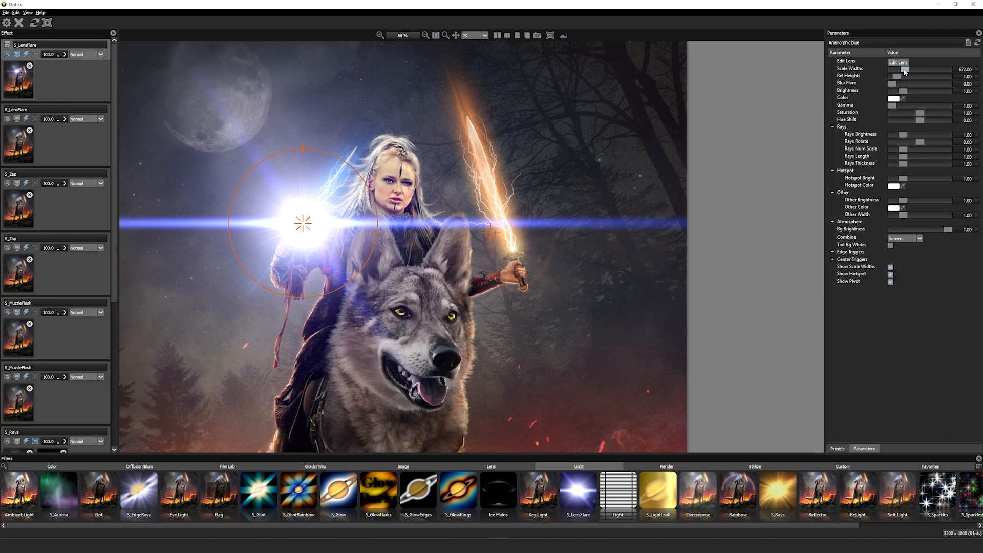
{"action": "left_click_drag", "start_coordinate": [903, 69], "coordinate": [897, 91]}
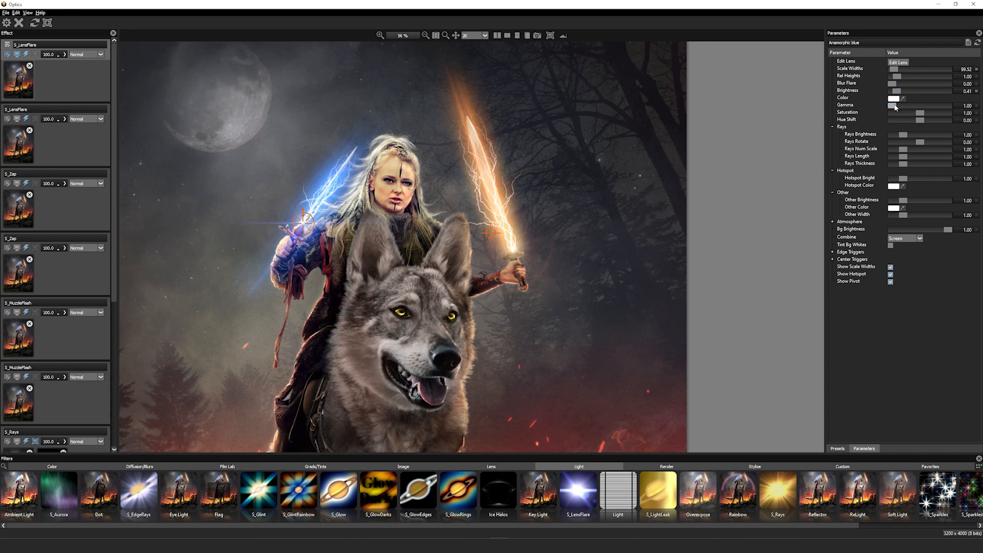
{"action": "left_click_drag", "start_coordinate": [896, 85], "coordinate": [904, 87]}
Duplicate the blue flare layer and place the copy on the lit rock edge beside the flames
{"action": "scroll", "coordinate": [431, 253], "scroll_direction": "down", "scroll_amount": 2}
{"action": "scroll", "coordinate": [435, 348], "scroll_direction": "up", "scroll_amount": 1}
{"action": "left_click_drag", "start_coordinate": [437, 348], "coordinate": [450, 256]}
{"action": "scroll", "coordinate": [454, 247], "scroll_direction": "up", "scroll_amount": 2}
{"action": "scroll", "coordinate": [455, 247], "scroll_direction": "down", "scroll_amount": 2}
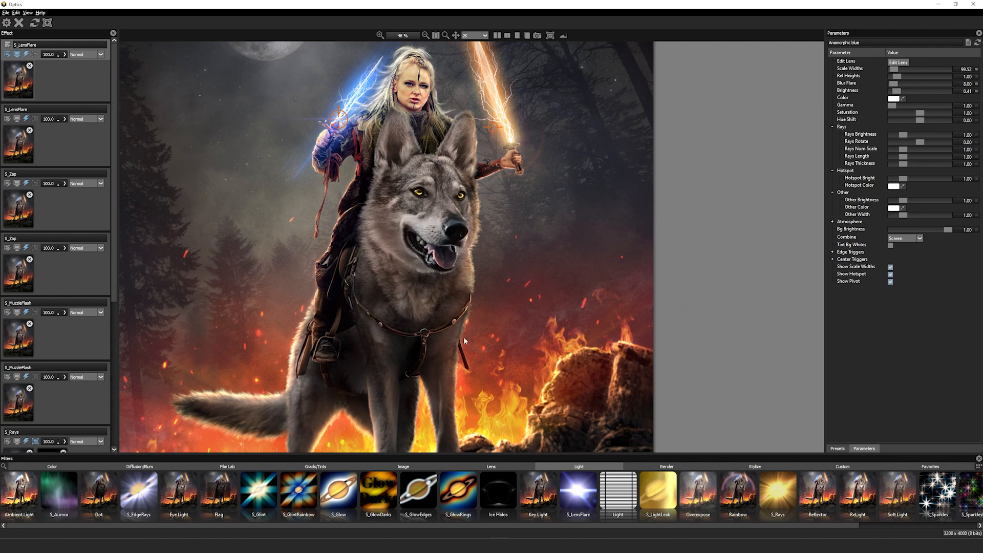
{"action": "left_click_drag", "start_coordinate": [463, 336], "coordinate": [448, 308]}
{"action": "scroll", "coordinate": [516, 374], "scroll_direction": "up", "scroll_amount": 1}
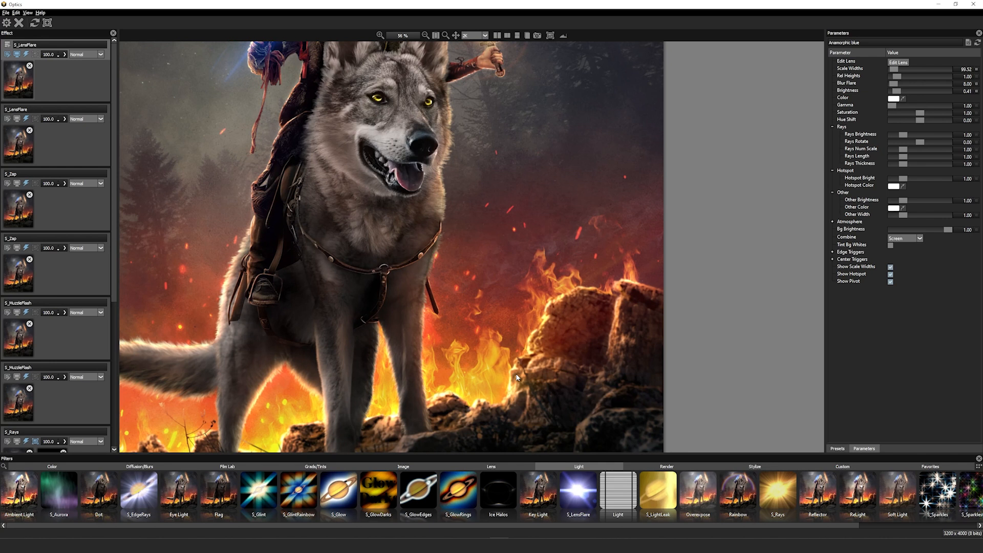
{"action": "right_click", "coordinate": [23, 79]}
{"action": "left_click", "coordinate": [42, 101]}
{"action": "scroll", "coordinate": [323, 109], "scroll_direction": "up", "scroll_amount": 3}
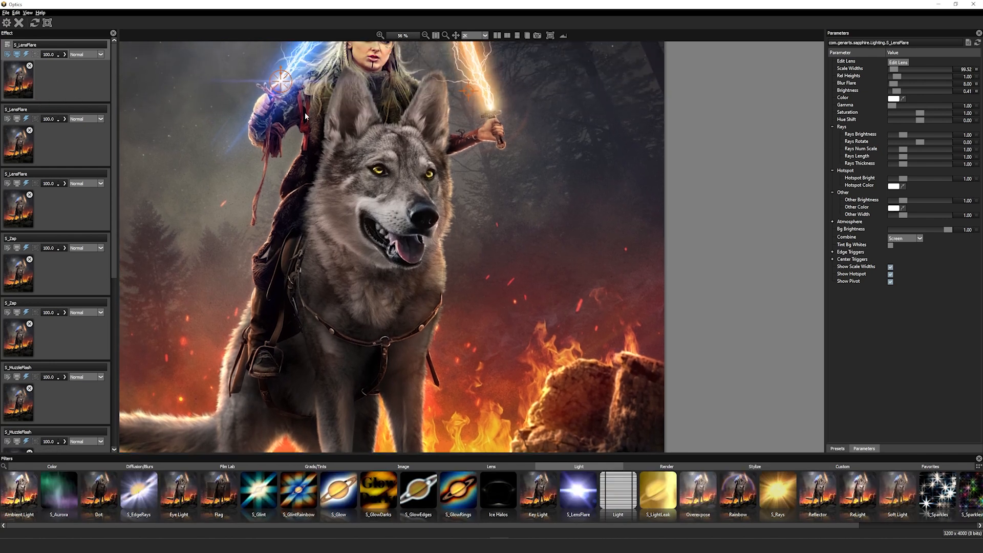
{"action": "left_click_drag", "start_coordinate": [509, 413], "coordinate": [515, 438]}
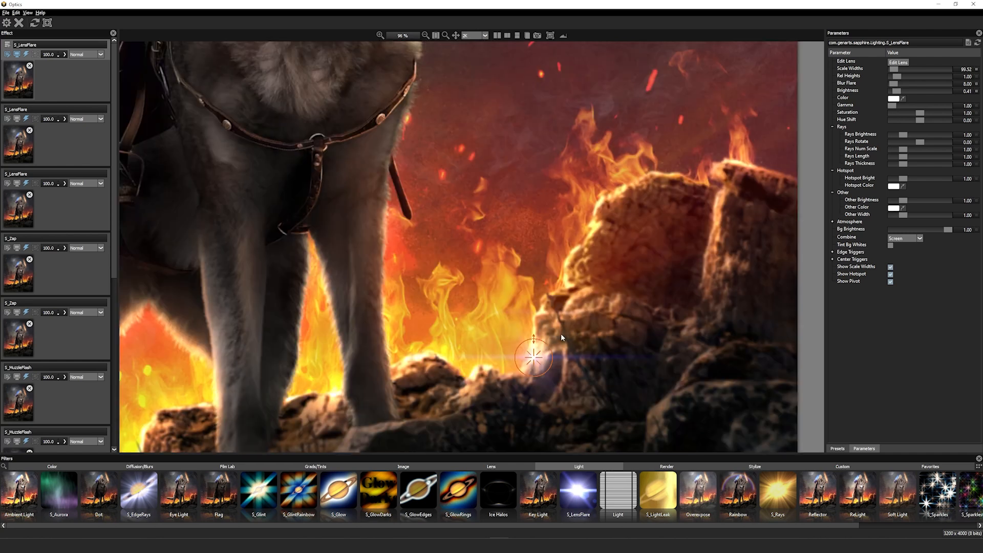
Set the rock flare's Scale Widths to 111.04, Brightness to 0.31 and Rays Rotate to 212.05
{"action": "left_click_drag", "start_coordinate": [552, 355], "coordinate": [554, 352]}
{"action": "left_click_drag", "start_coordinate": [920, 142], "coordinate": [937, 145]}
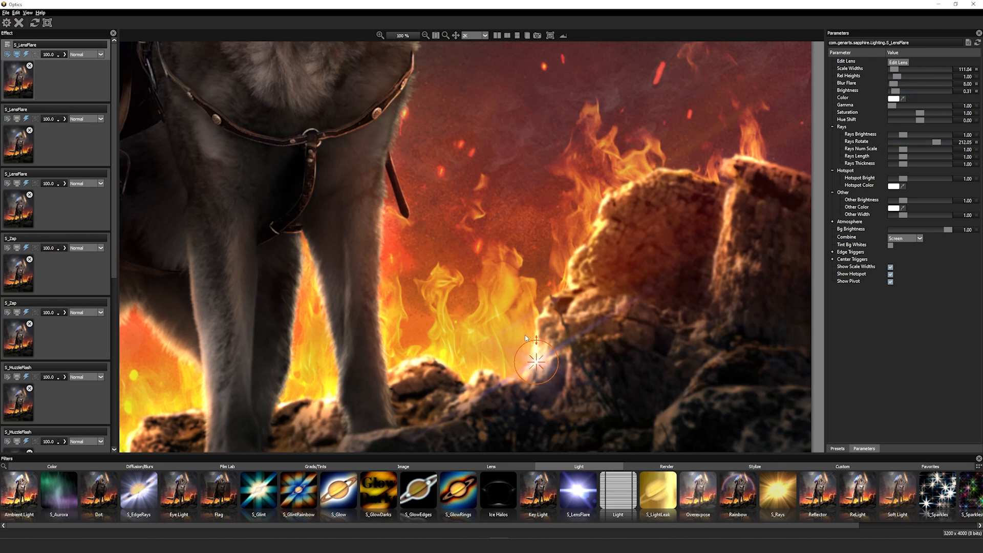
{"action": "scroll", "coordinate": [528, 335], "scroll_direction": "down", "scroll_amount": 3}
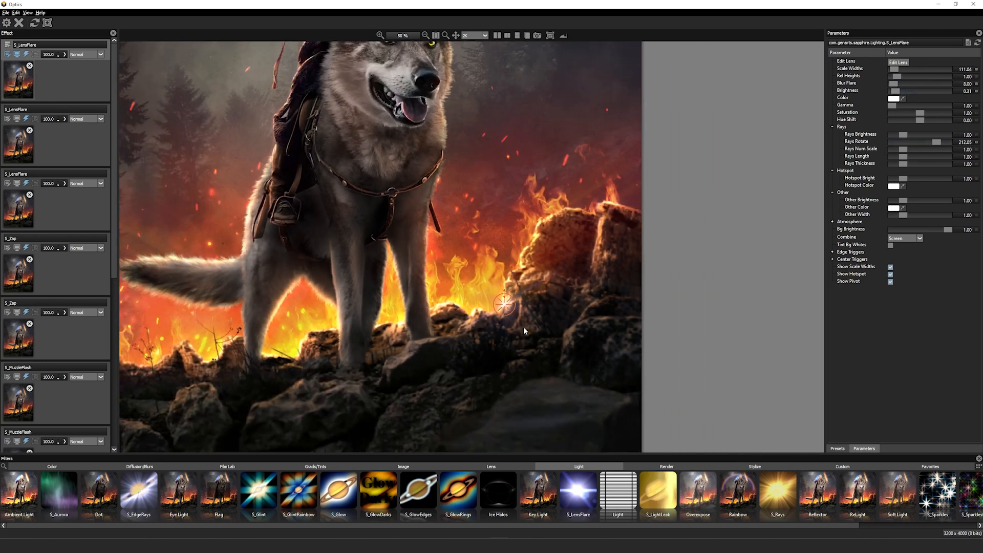
{"action": "scroll", "coordinate": [523, 330], "scroll_direction": "down", "scroll_amount": 2}
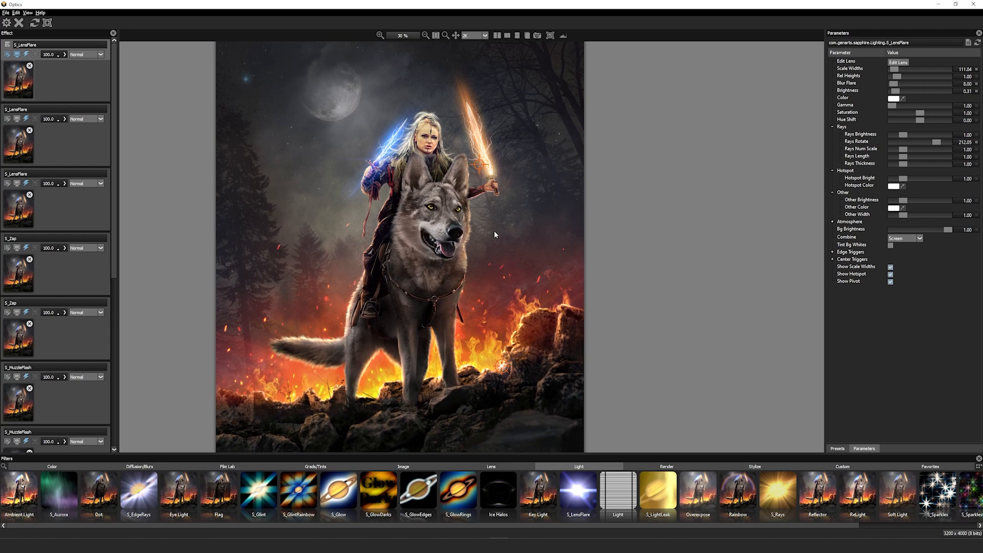
Add a Film Stocks effect on a new layer with the Agfa RSX II 100 preset at 70.6 opacity
{"action": "left_click", "coordinate": [9, 46]}
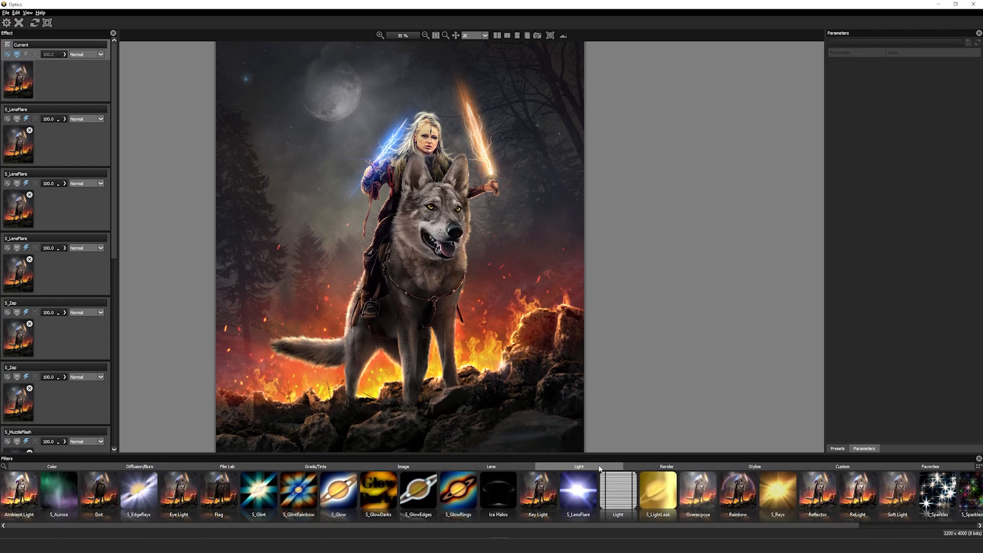
{"action": "left_click", "coordinate": [224, 465]}
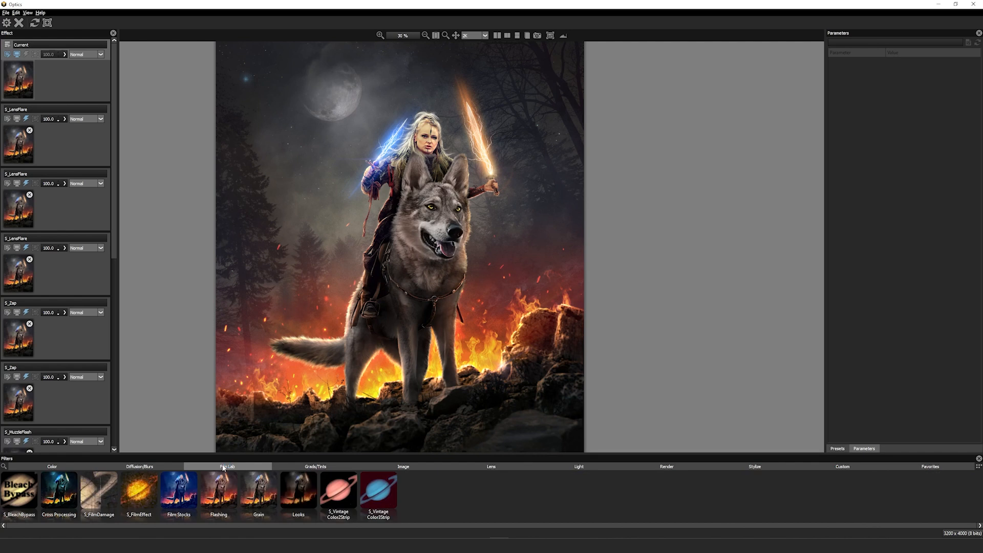
{"action": "left_click", "coordinate": [178, 489]}
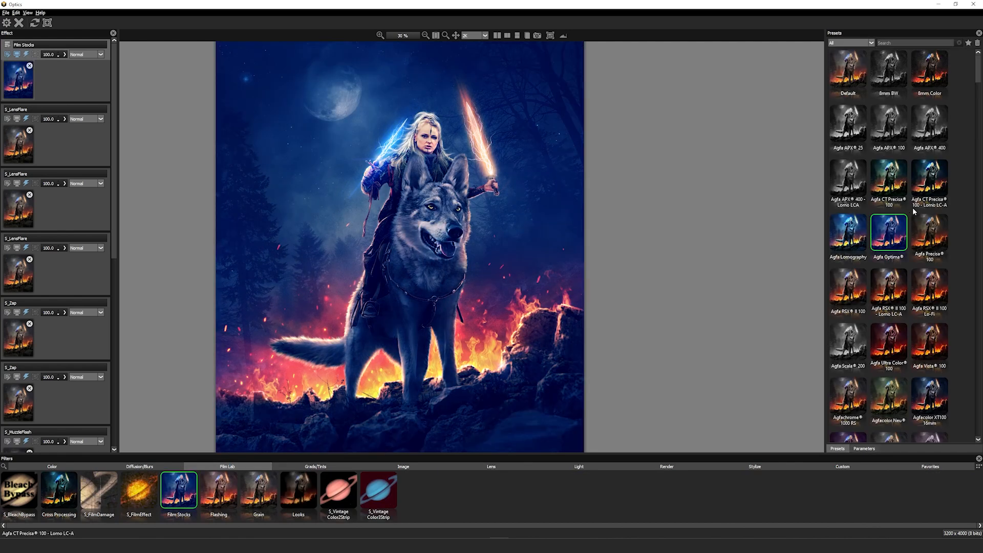
{"action": "mouse_move", "coordinate": [978, 70]}
{"action": "left_mouse_down"}
{"action": "mouse_move", "coordinate": [964, 241]}
{"action": "mouse_move", "coordinate": [966, 54]}
{"action": "left_mouse_up"}
{"action": "left_click", "coordinate": [847, 279]}
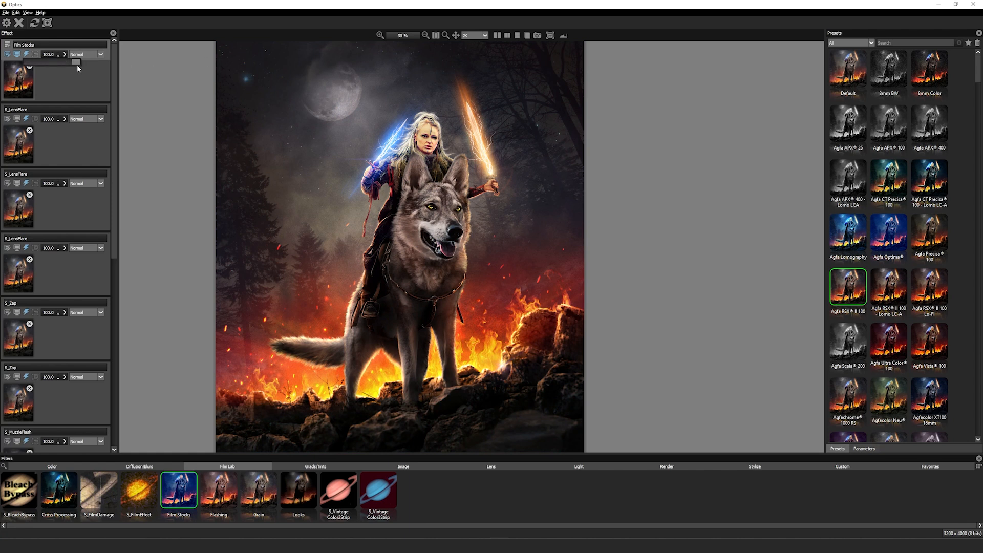
{"action": "left_click_drag", "start_coordinate": [75, 63], "coordinate": [67, 65]}
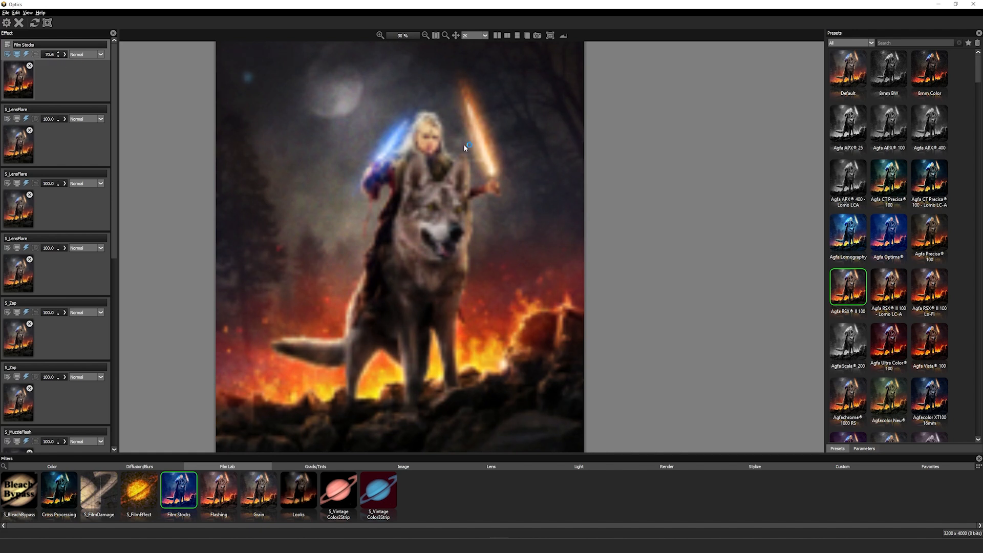
Duplicate the Film Stocks layer, apply the Agfa Optima preset to the copy and set its opacity to 15
{"action": "right_click", "coordinate": [22, 84]}
{"action": "left_click", "coordinate": [49, 105]}
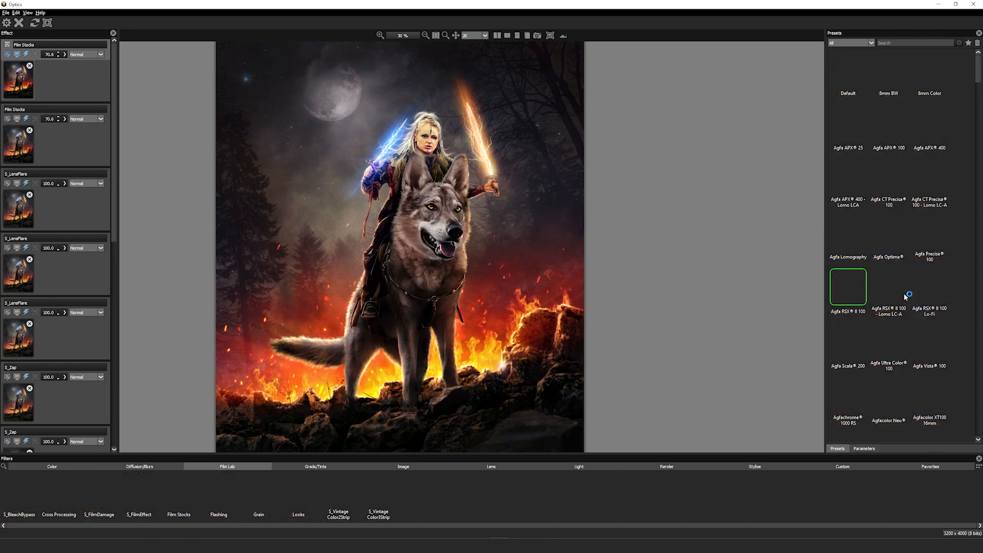
{"action": "left_click", "coordinate": [891, 233]}
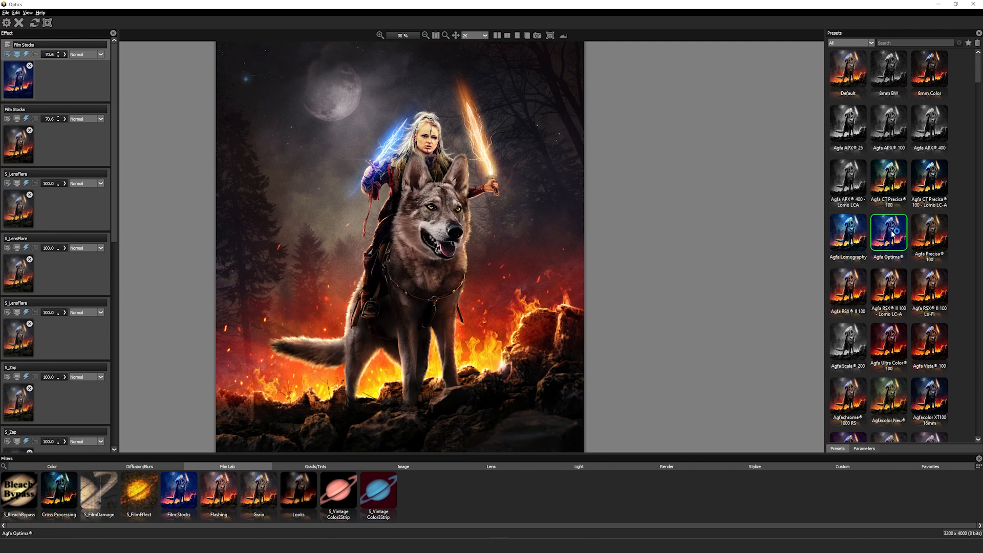
{"action": "double_click", "coordinate": [49, 54]}
{"action": "type", "text": "15"}
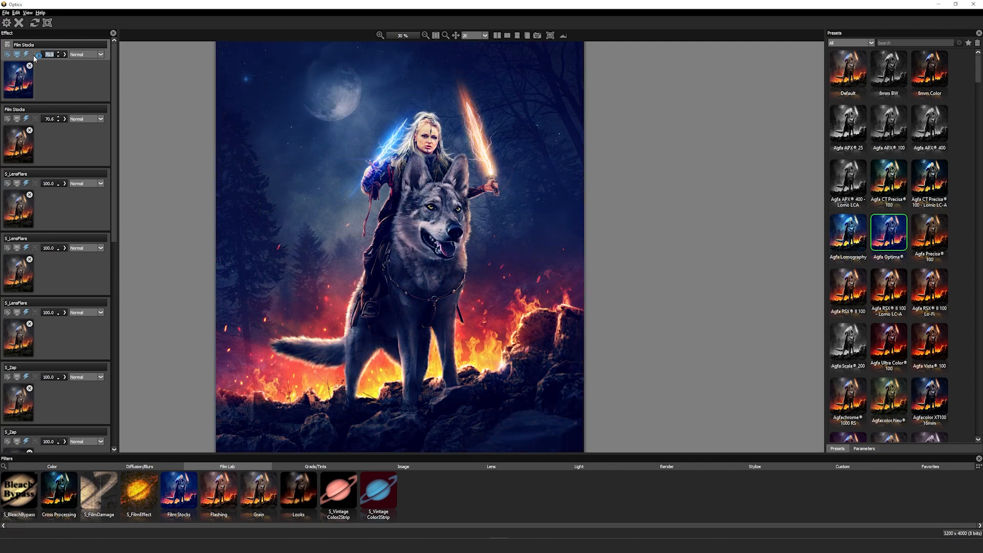
{"action": "key", "text": "Return"}
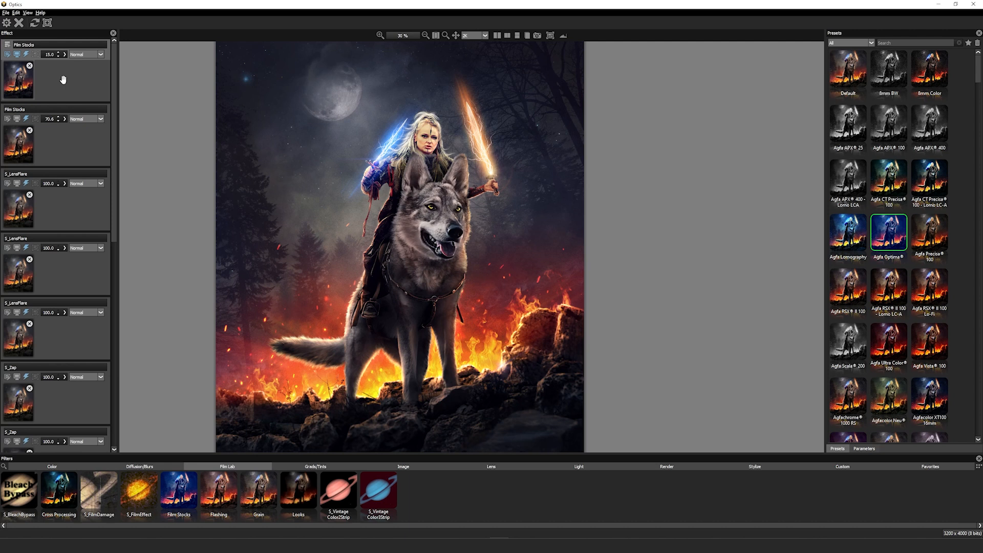
Apply the finished effect stack to the image
{"action": "left_click", "coordinate": [6, 13]}
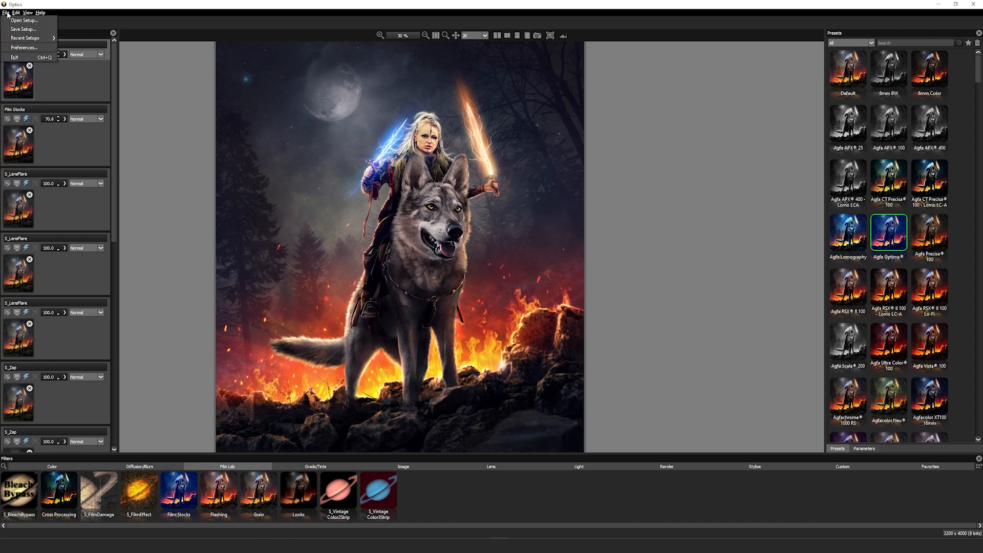
{"action": "left_click", "coordinate": [127, 19]}
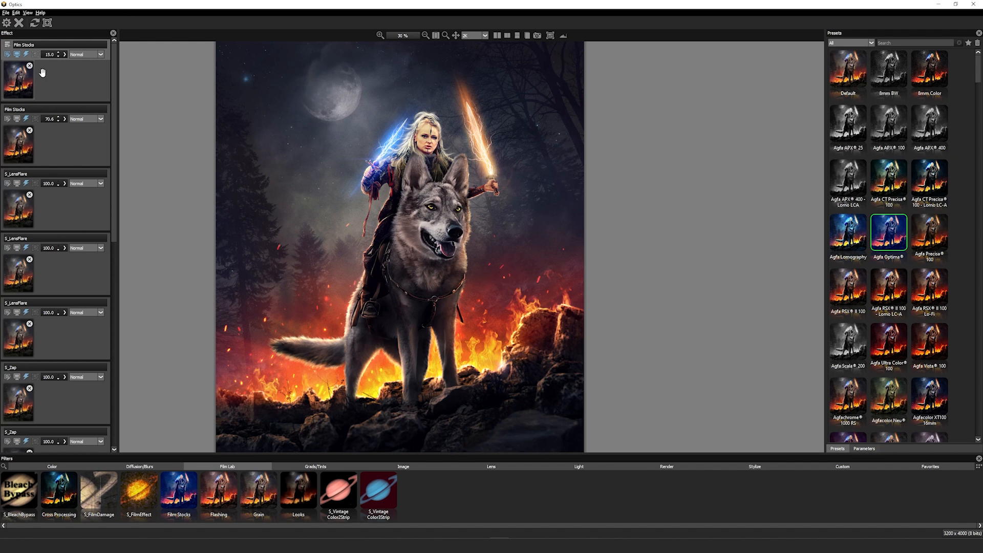
{"action": "left_click", "coordinate": [6, 24]}
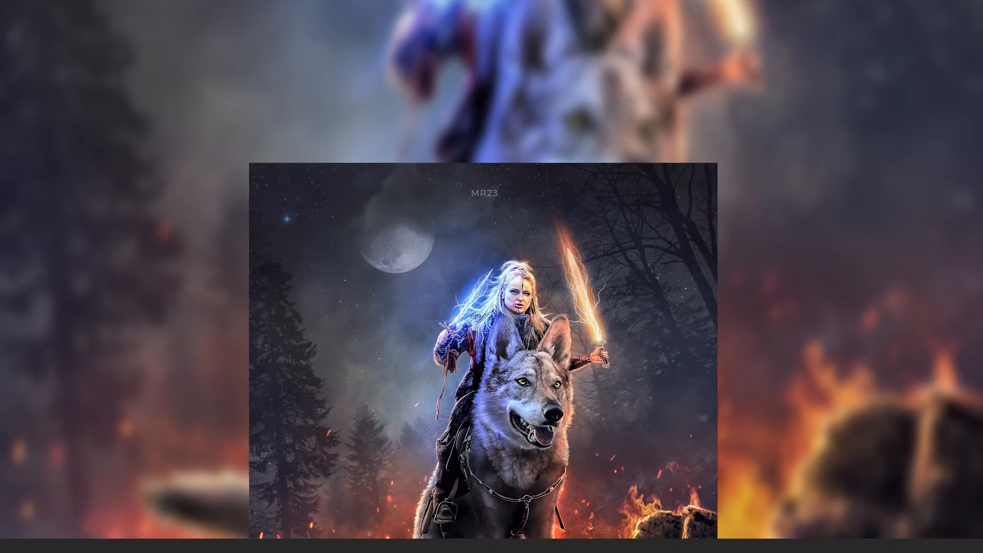